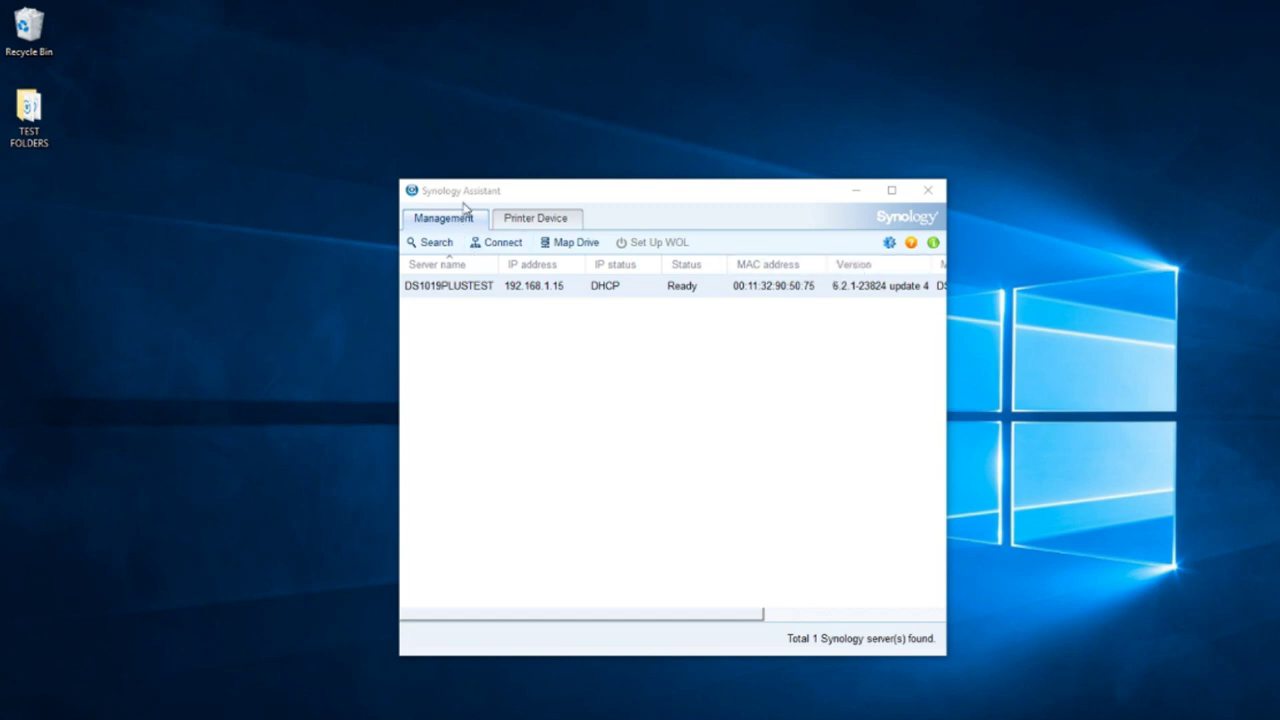
pyautogui.moveTo(432, 197); pyautogui.dragTo(452, 198)
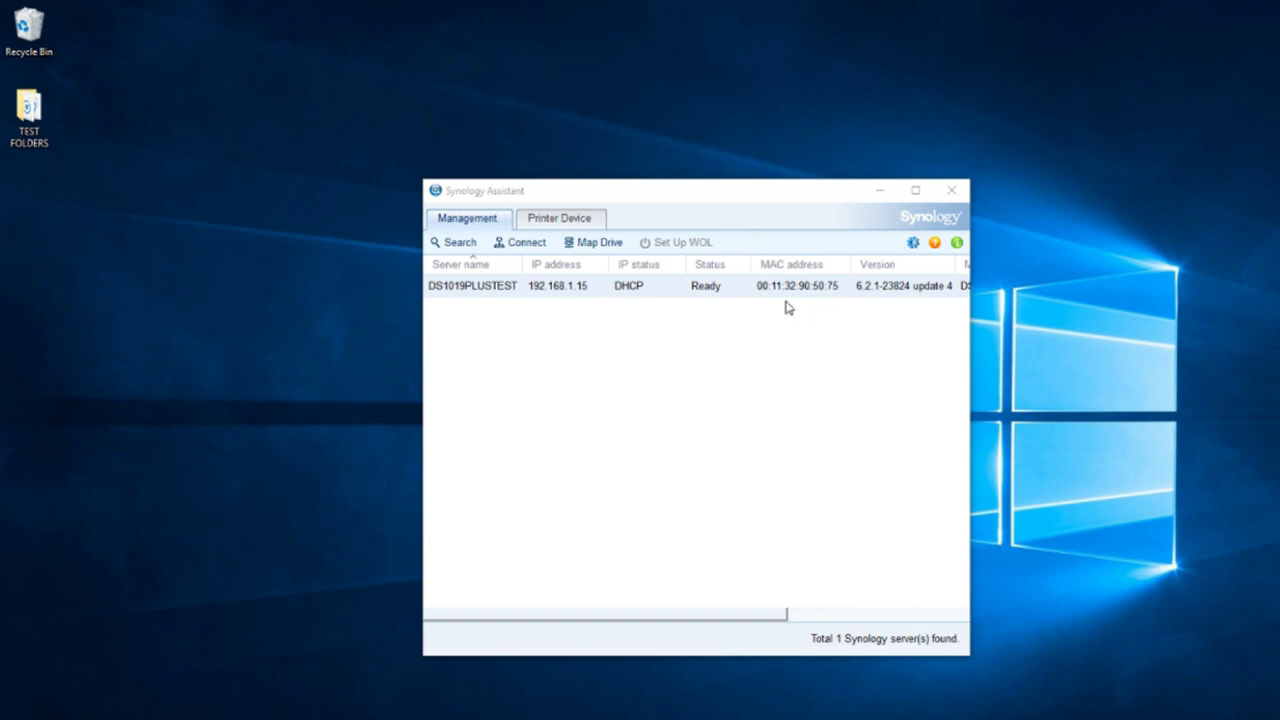
# Connect to the DS1019PLUSTEST server and start setting up the DS1019+ in Web Assistant.
pyautogui.click(465, 288)
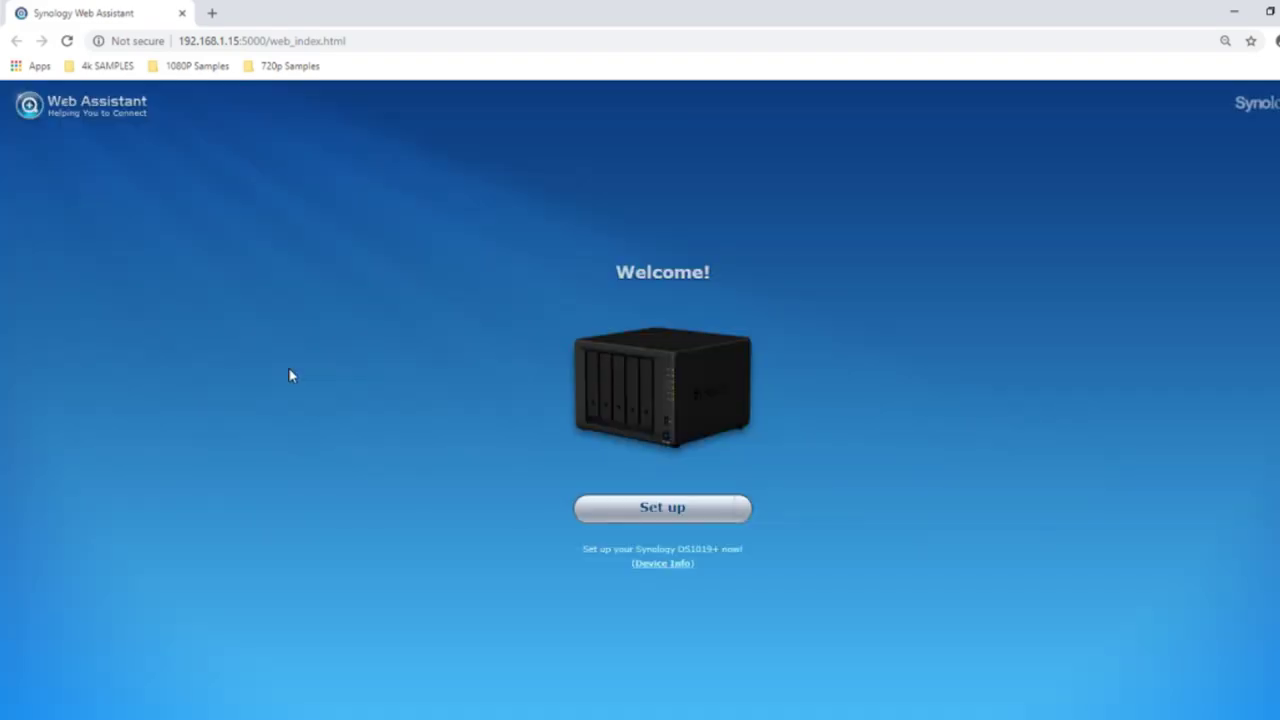
pyautogui.click(176, 40)
pyautogui.moveTo(178, 41)
pyautogui.mouseDown()
pyautogui.moveTo(208, 47)
pyautogui.moveTo(177, 40)
pyautogui.mouseUp()
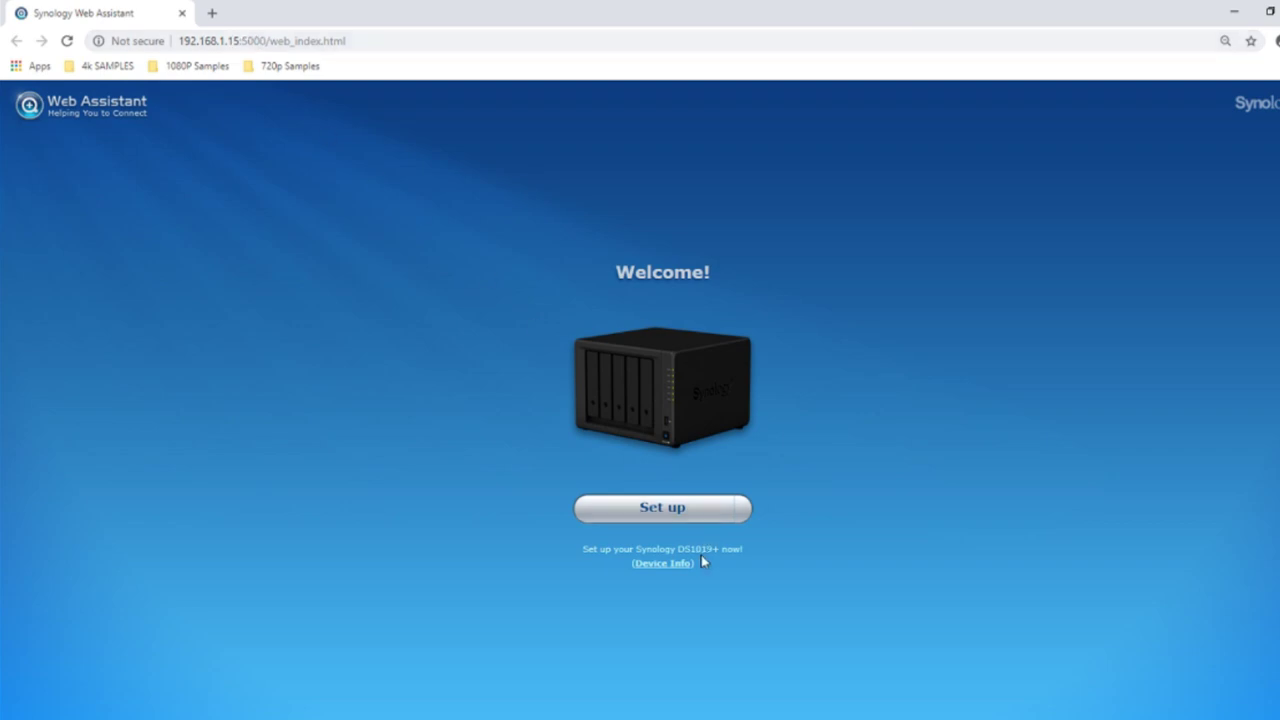
pyautogui.click(638, 509)
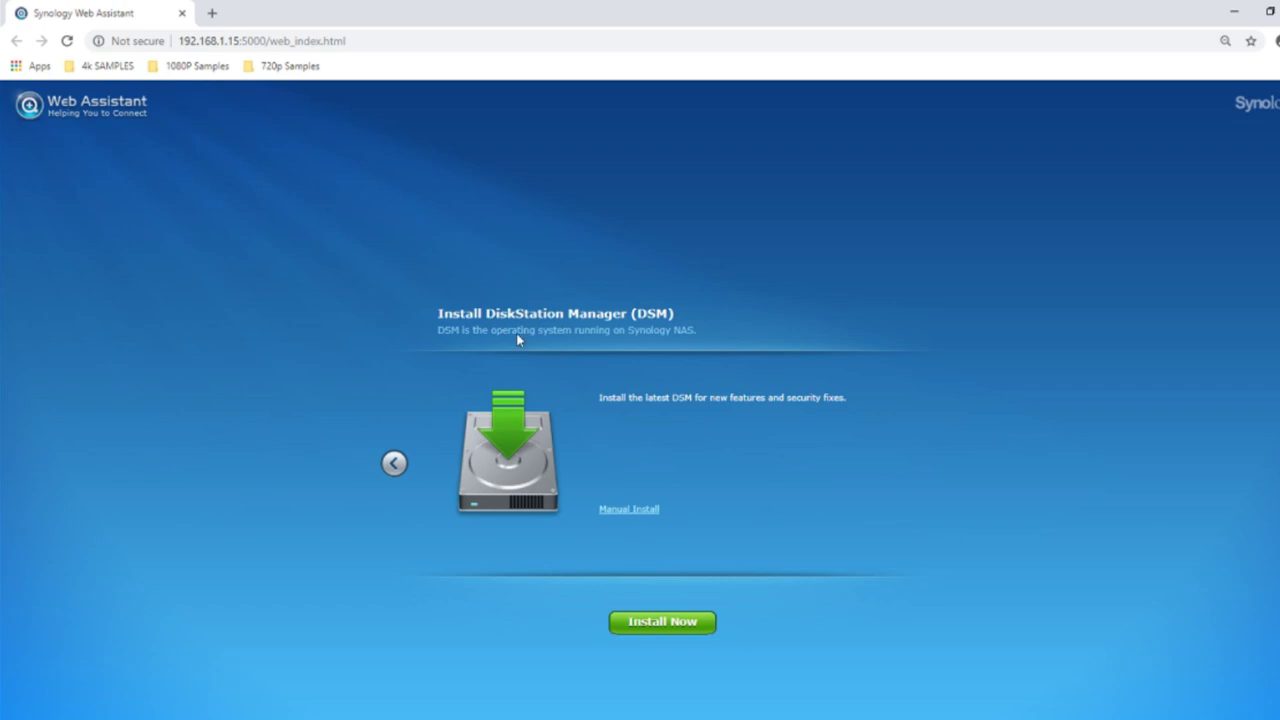
# Choose Manual Install to install DSM from a downloaded file.
pyautogui.click(642, 515)
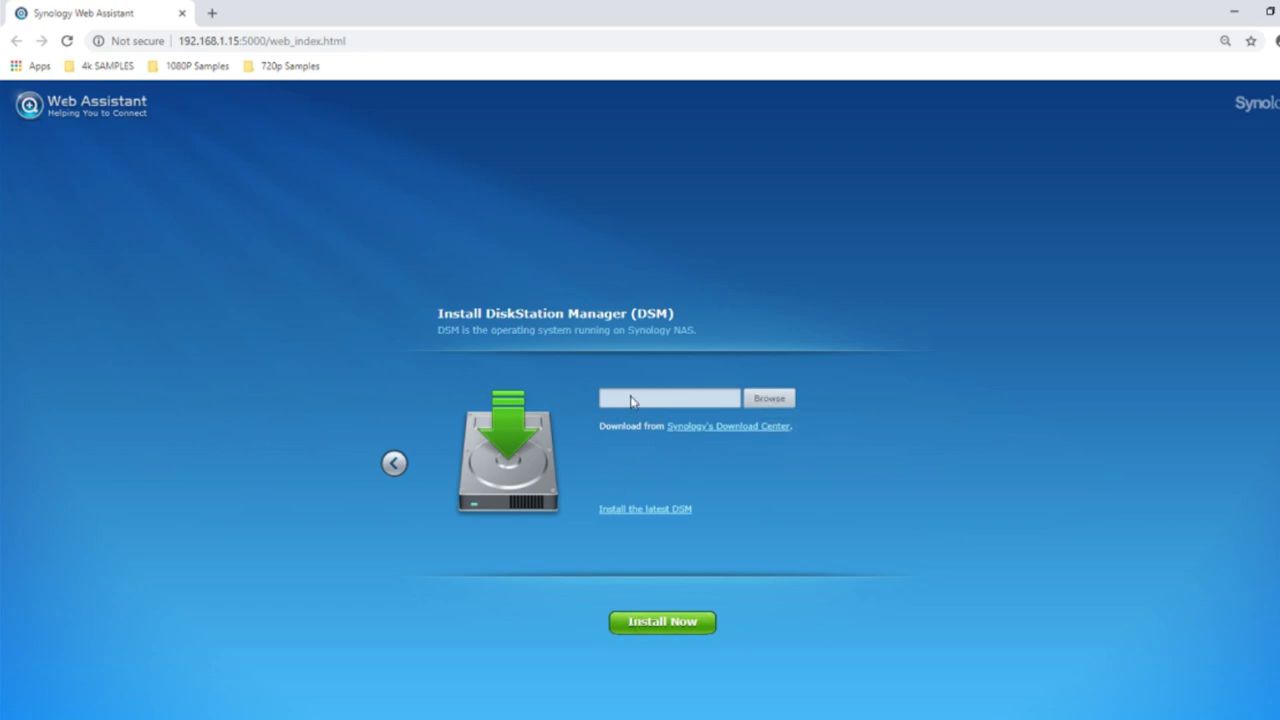
# Start the DSM installation on the DS1019+ with Install Now.
pyautogui.click(649, 632)
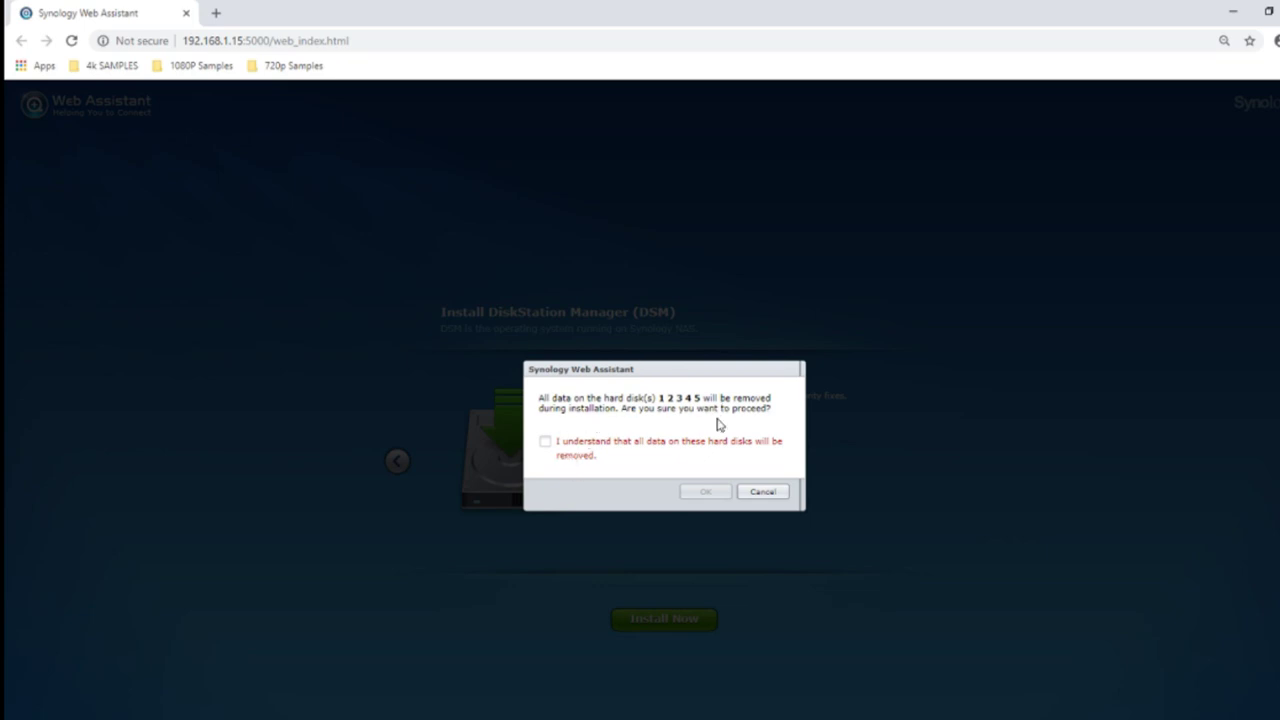
# Acknowledge that all data on disks 1–5 will be erased and confirm the DSM install.
pyautogui.click(544, 442)
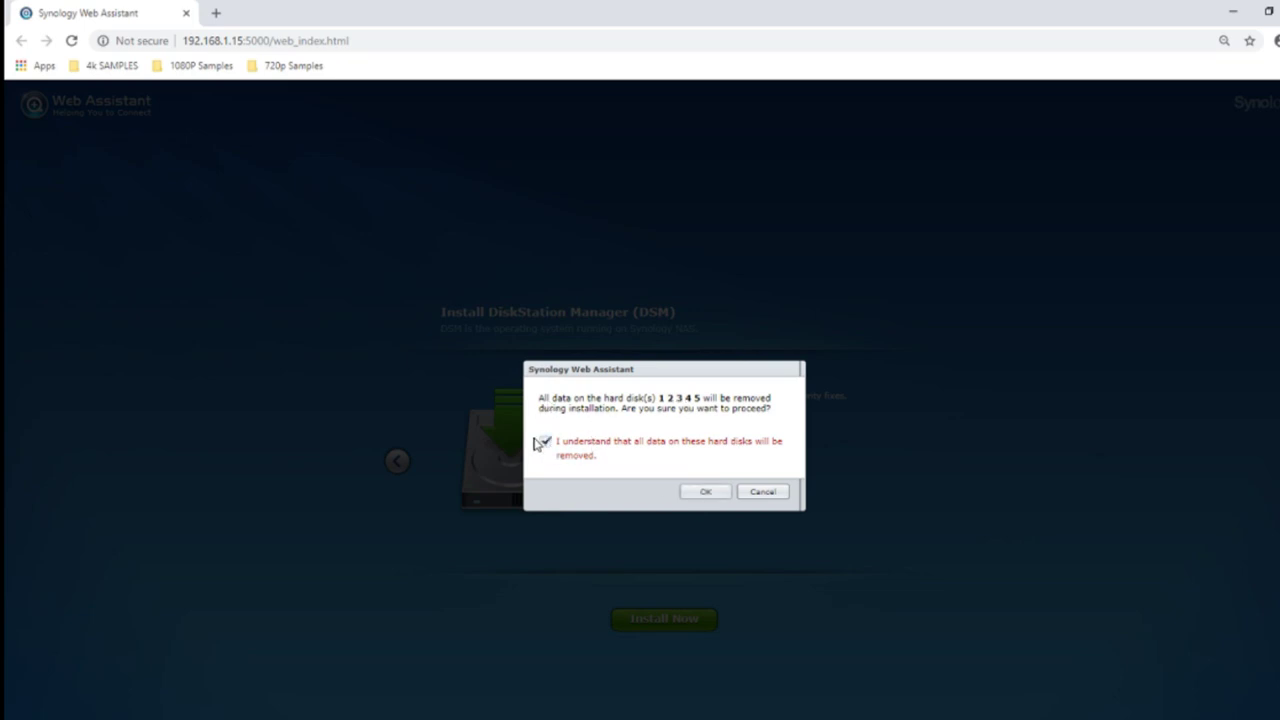
pyautogui.click(706, 492)
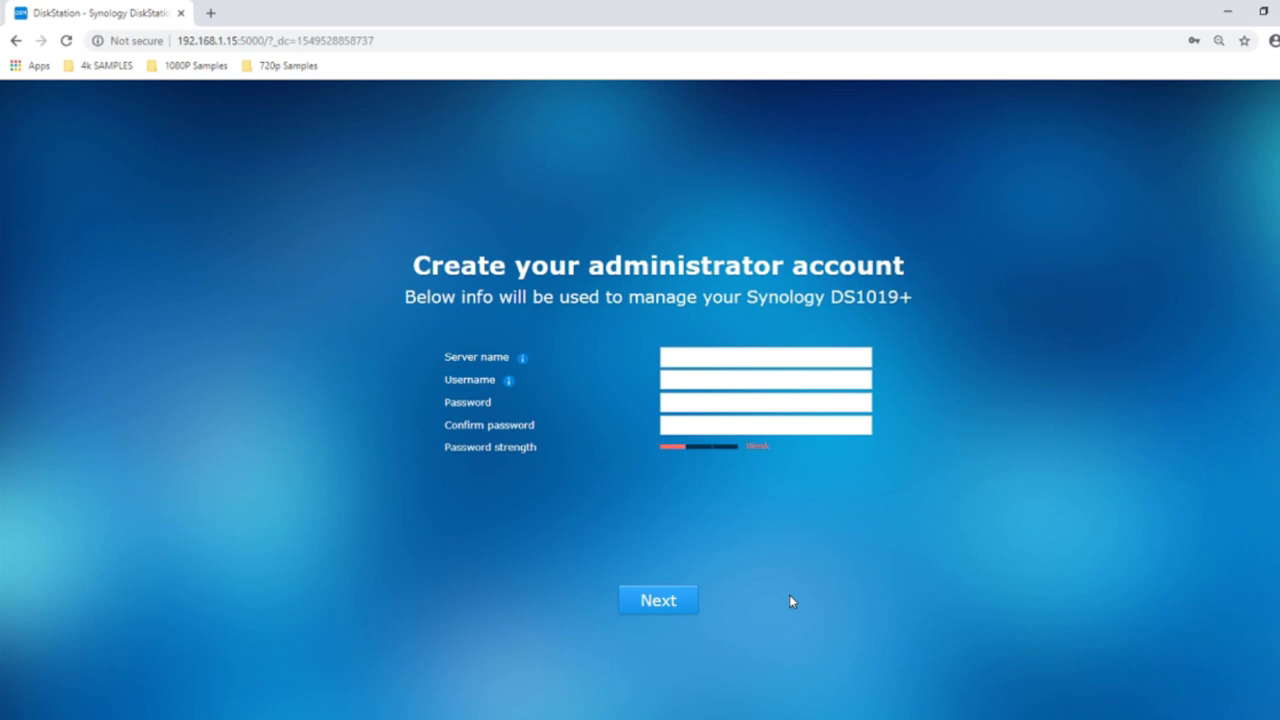
# Enter DS1019PLUS as the server name.
pyautogui.click(724, 361)
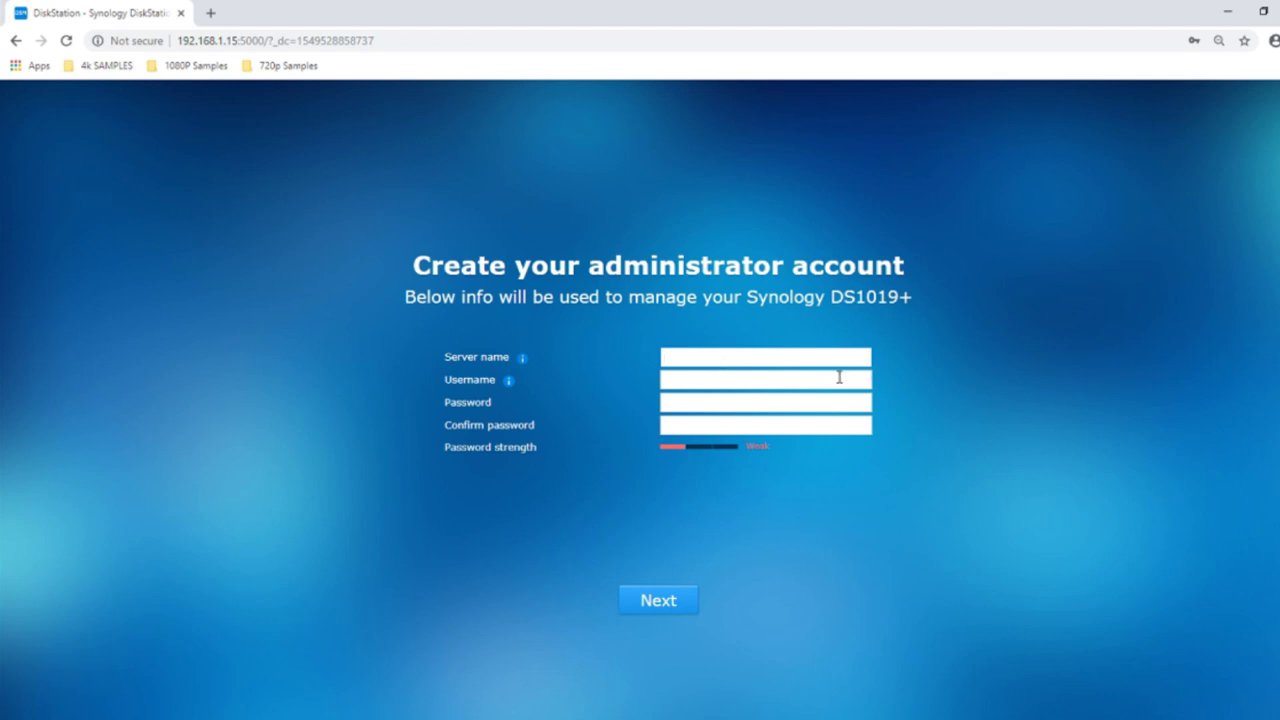
pyautogui.click(693, 360)
pyautogui.write('DS1019PLUS')
# Enter admin as the username and the account password in both password fields.
pyautogui.click(675, 383)
pyautogui.click(675, 383)
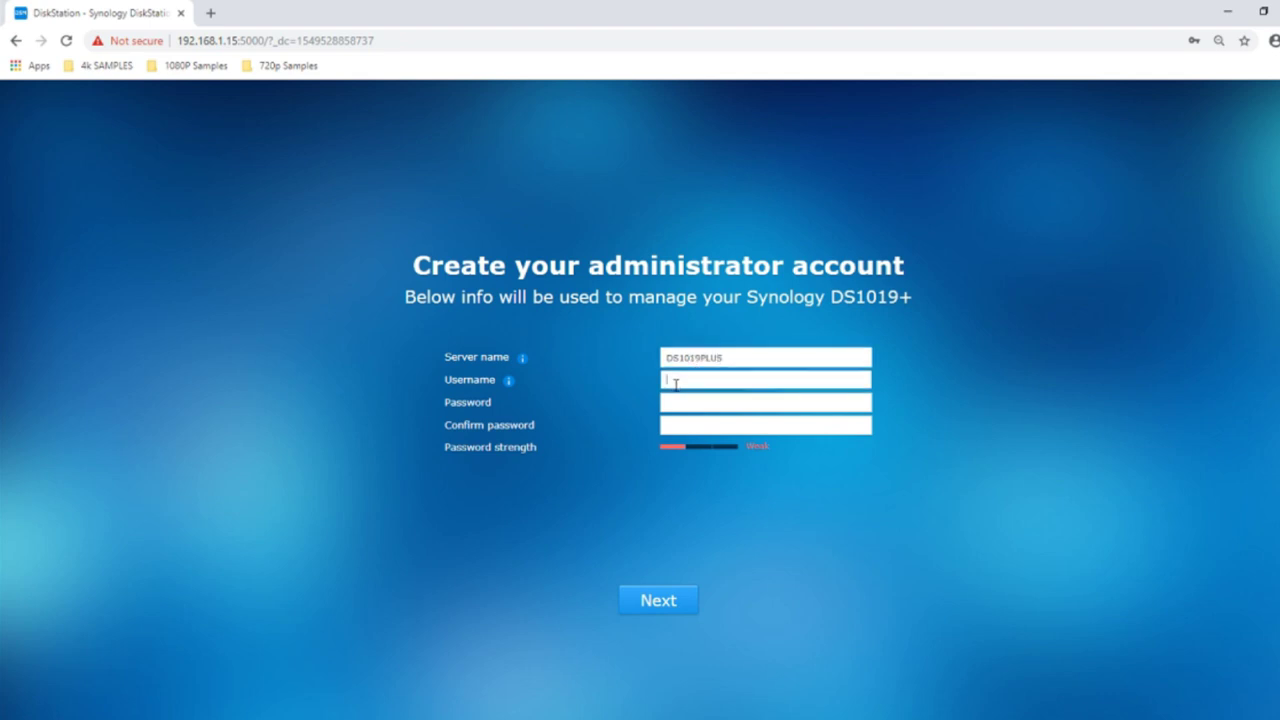
pyautogui.write('admin')
pyautogui.press('Tab')
pyautogui.write('••••••••')
pyautogui.press('Tab')
pyautogui.write('••••••••')
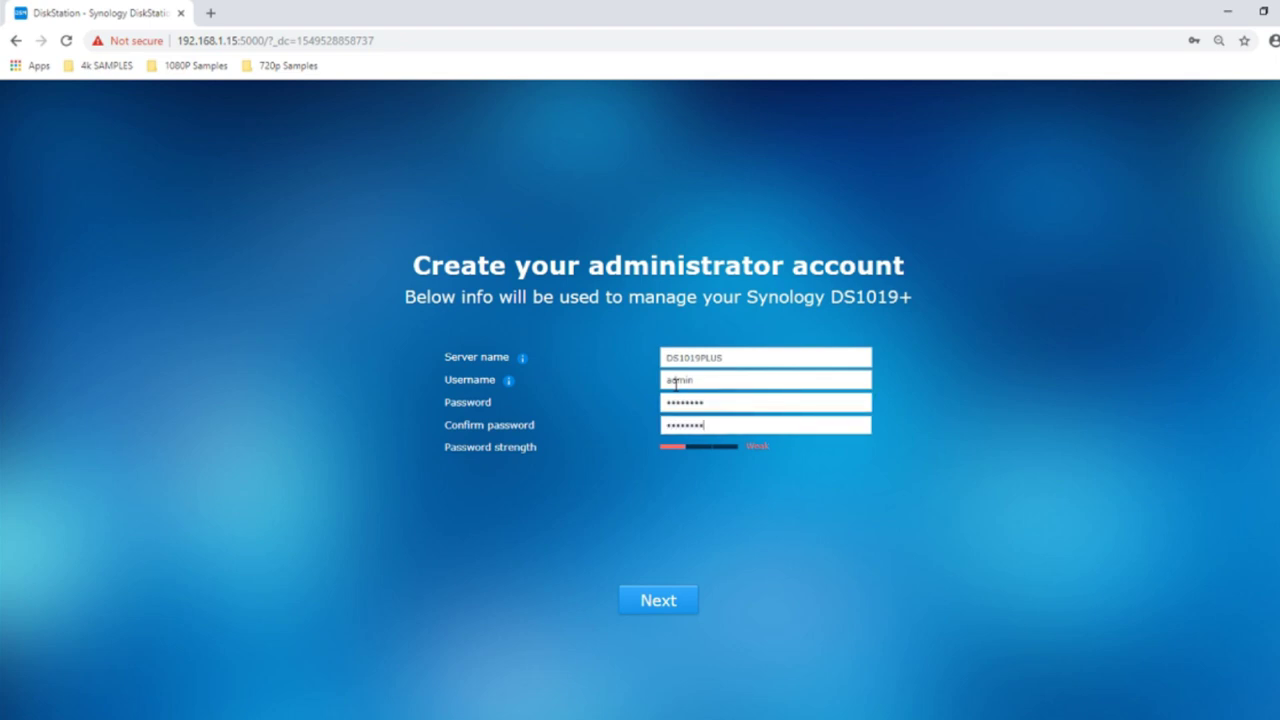
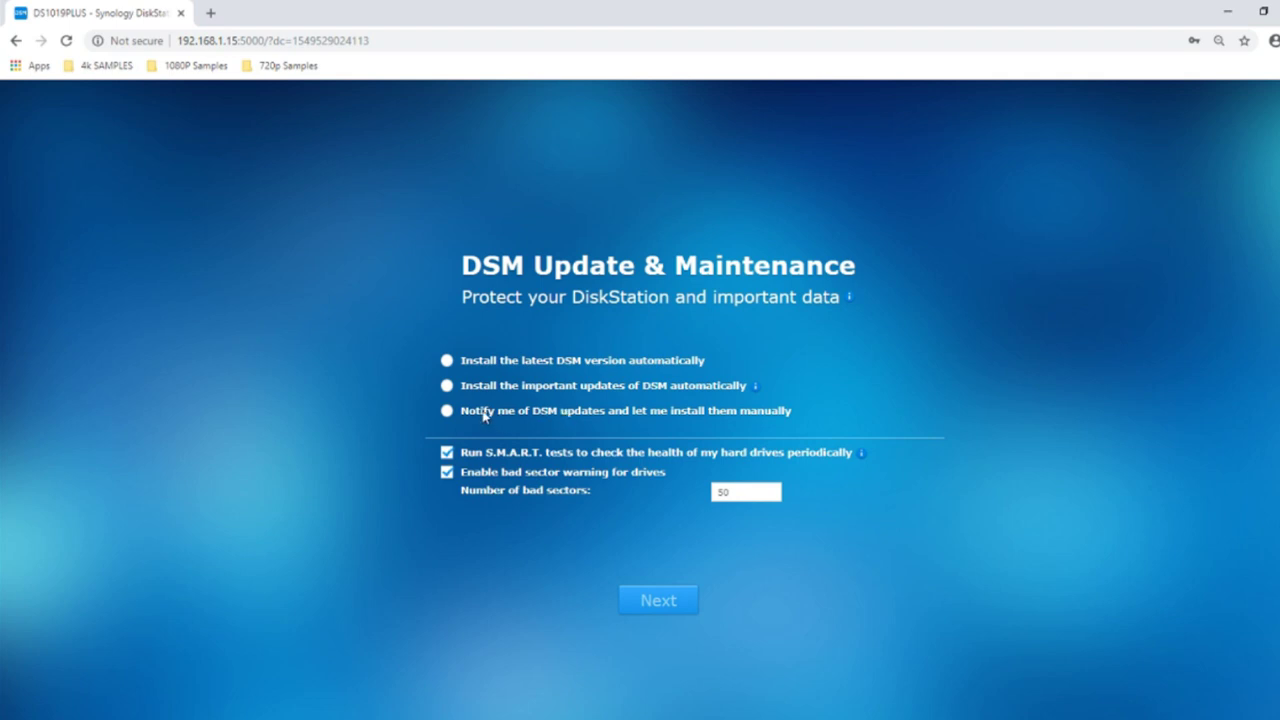
# Choose automatic installation of the latest DSM version, keep periodic S.M.A.R.T. tests on, and continue.
pyautogui.click(448, 360)
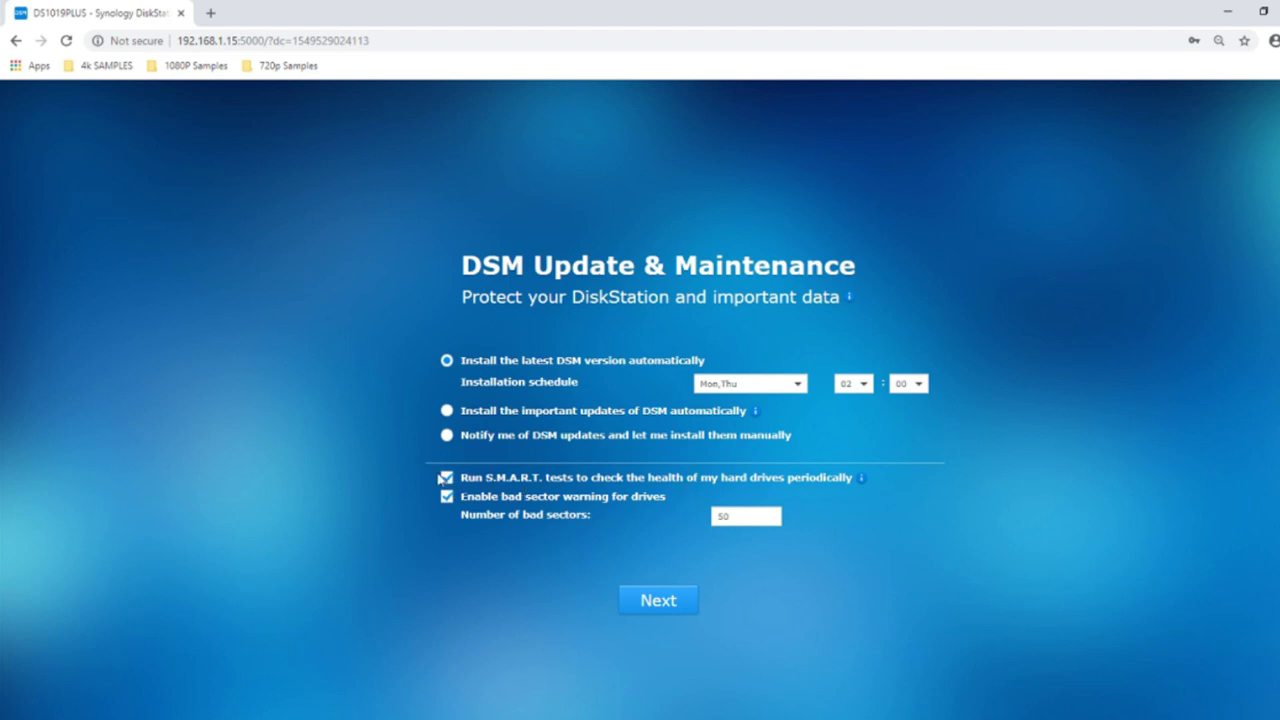
pyautogui.click(447, 479)
pyautogui.click(447, 478)
pyautogui.click(651, 603)
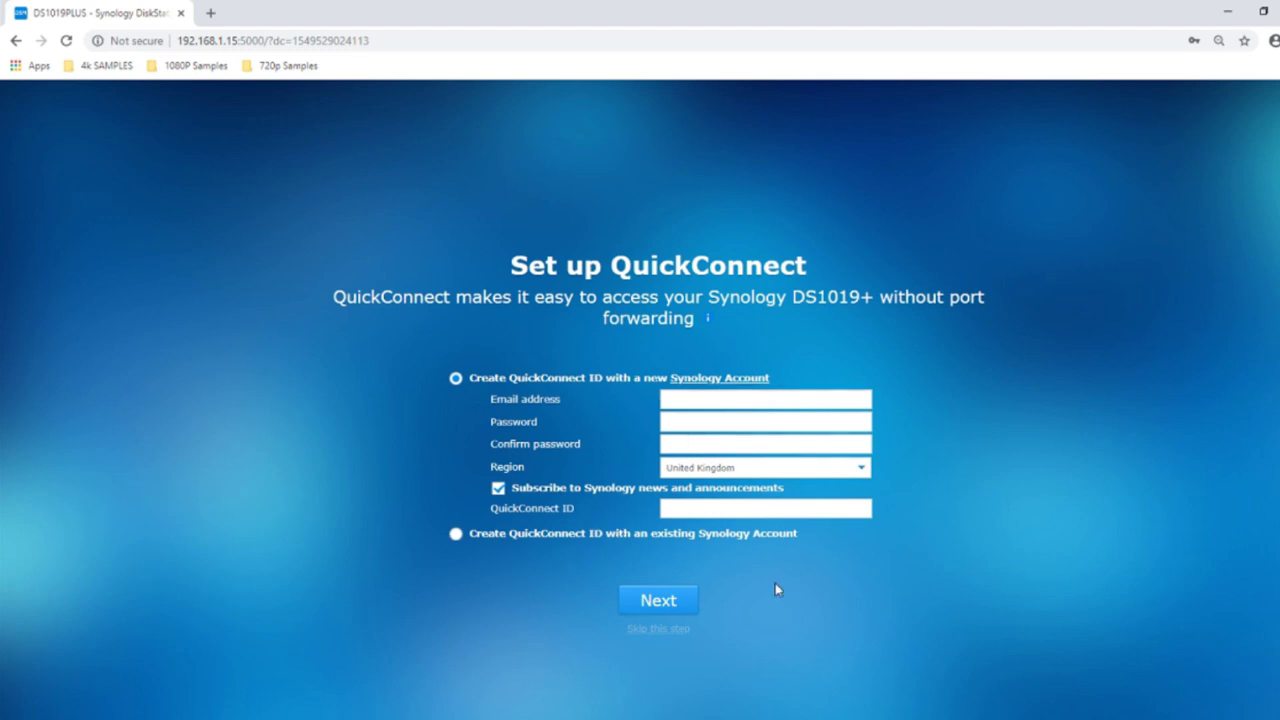
# Skip QuickConnect setup and confirm skipping in the warning dialog.
pyautogui.click(658, 630)
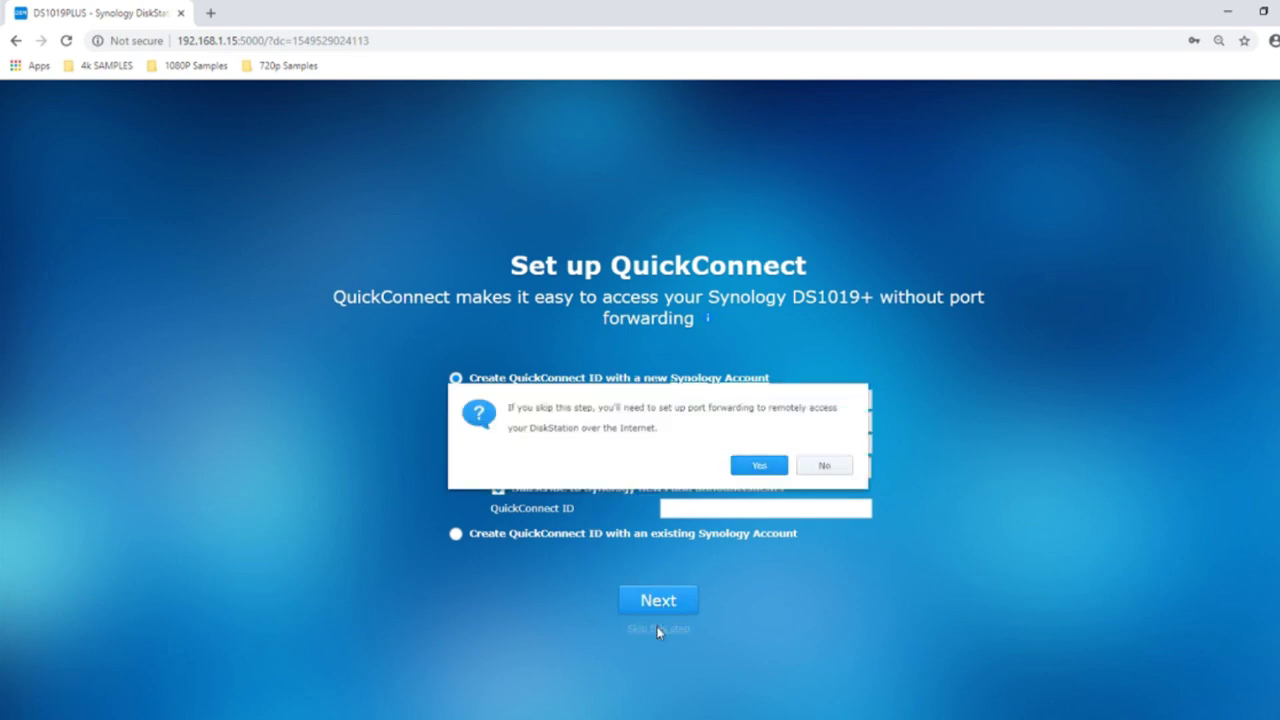
pyautogui.click(768, 470)
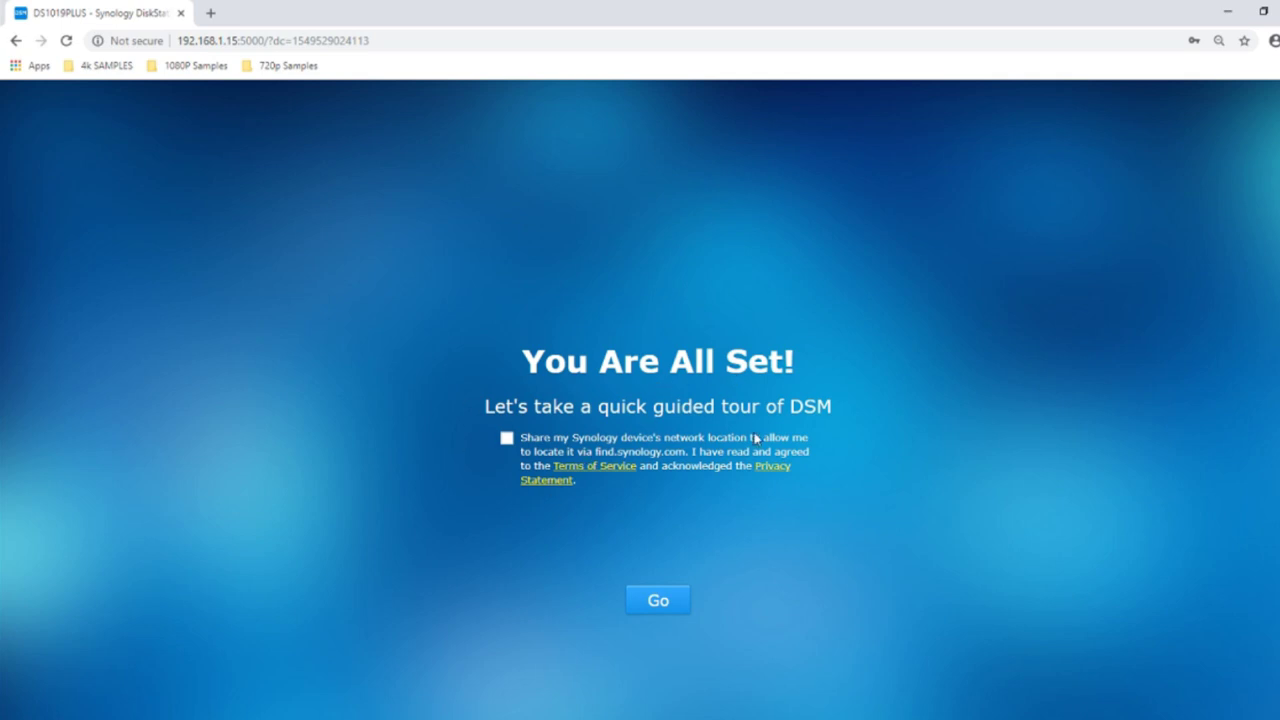
# Enter DSM, decline Device Analytics, click through the desktop tips and close DSM Help.
pyautogui.click(673, 601)
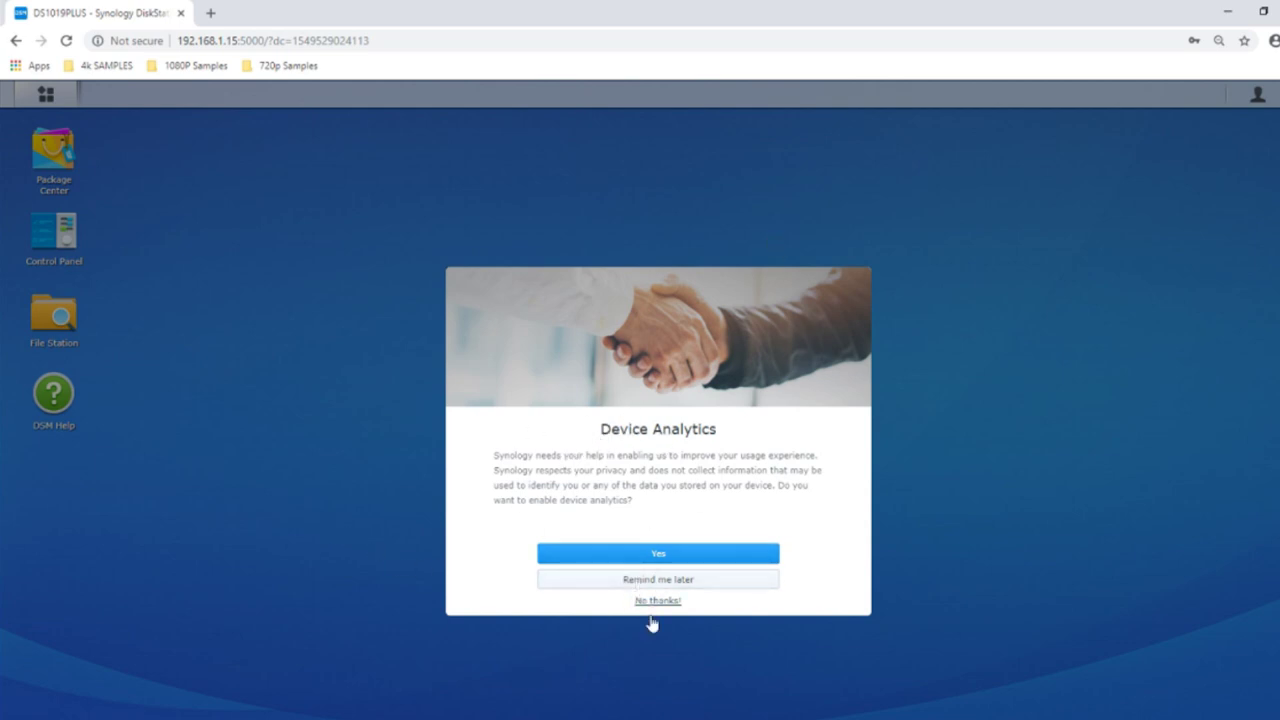
pyautogui.click(659, 580)
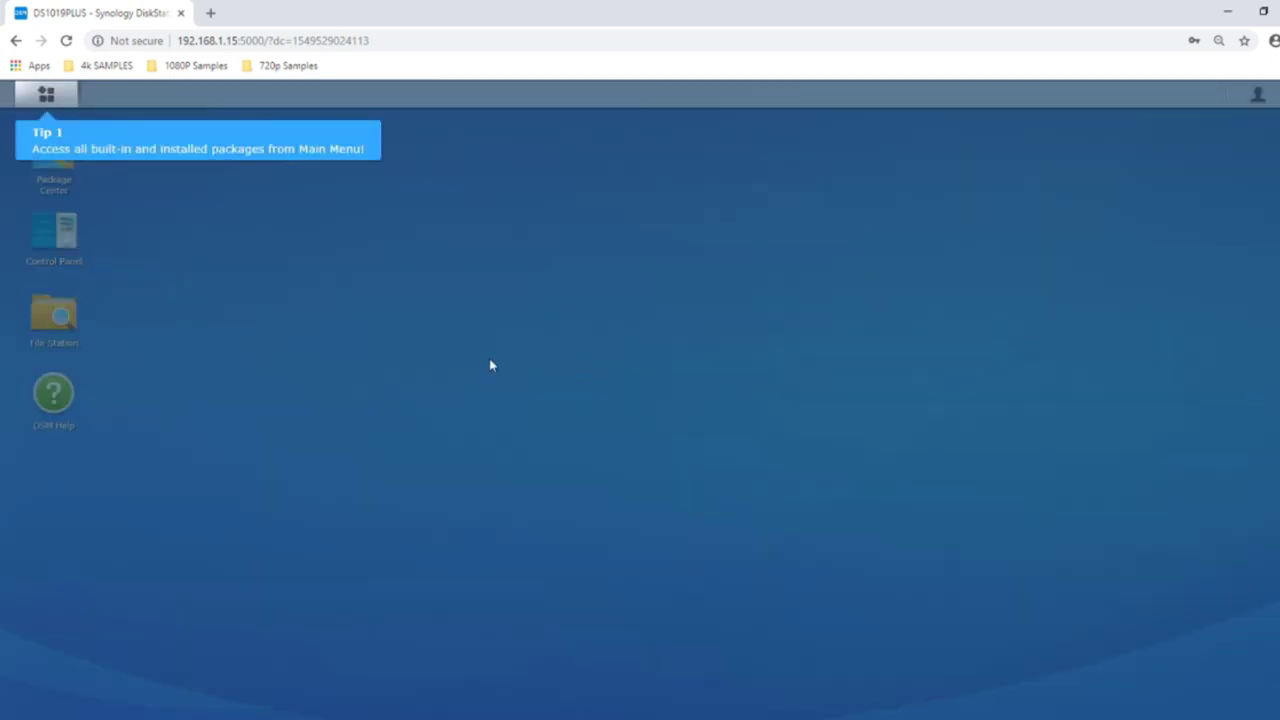
pyautogui.click(254, 321)
pyautogui.click(562, 505)
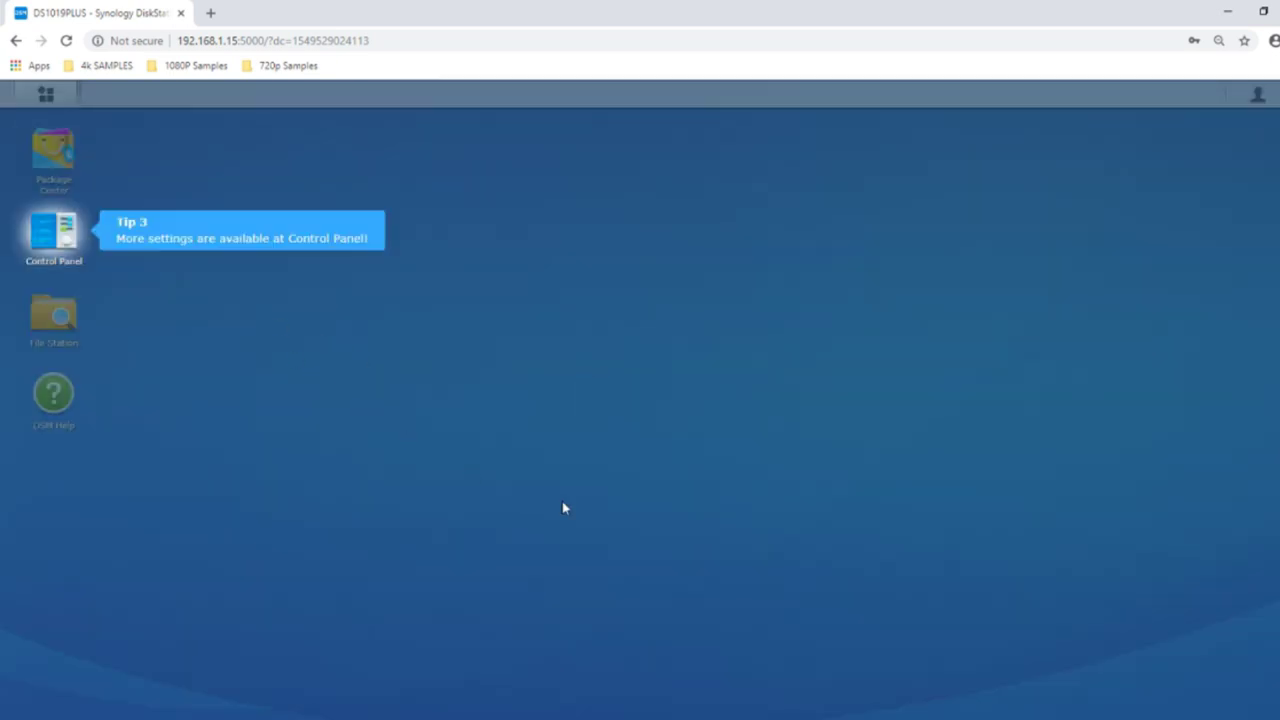
pyautogui.click(741, 455)
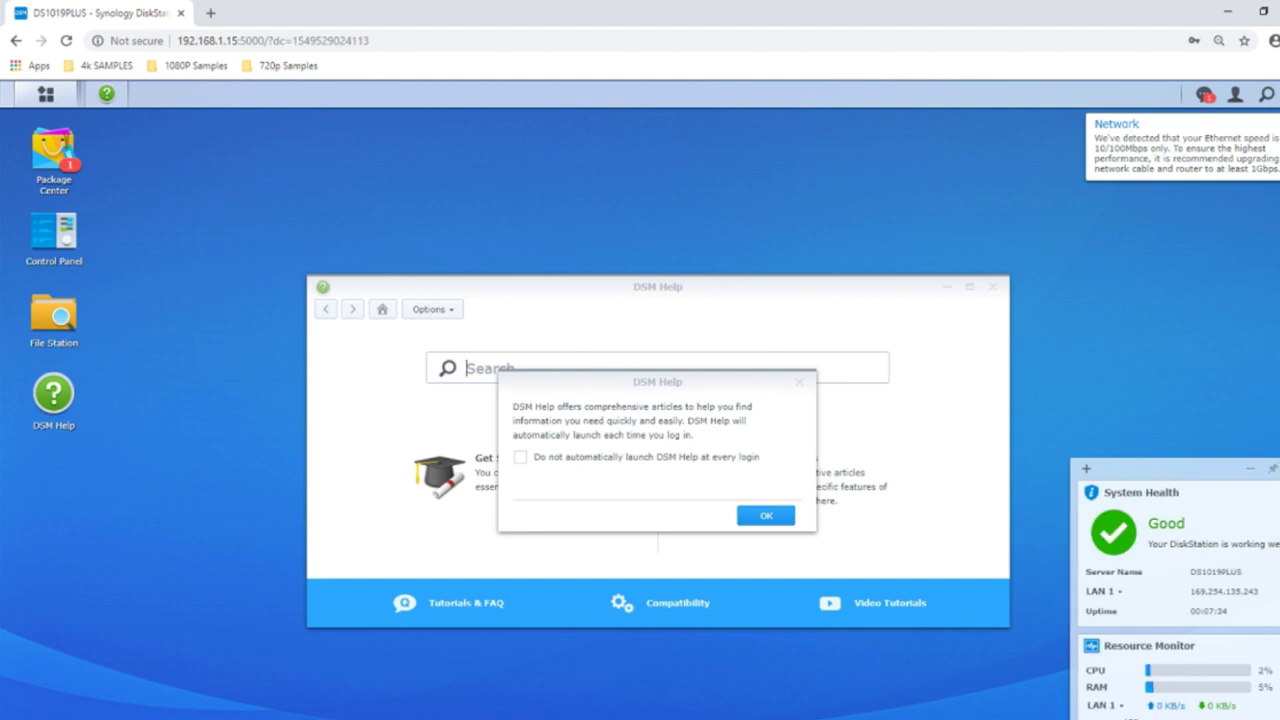
pyautogui.click(802, 389)
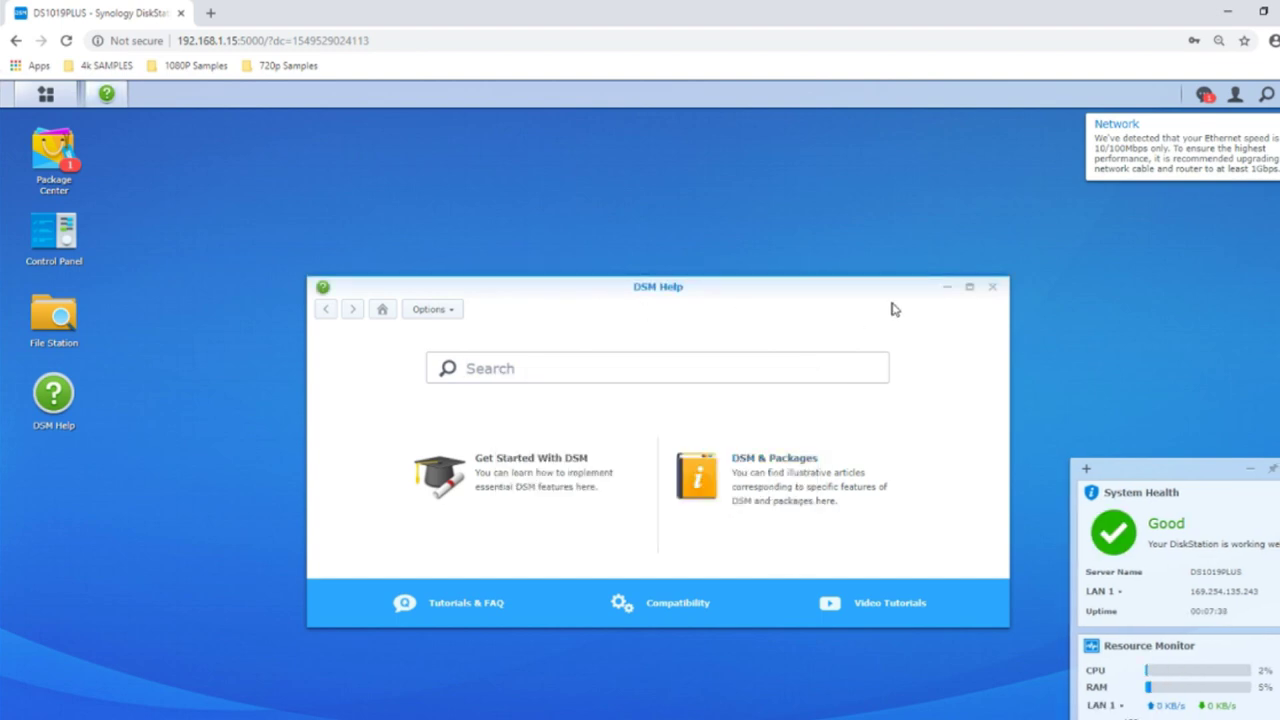
pyautogui.click(990, 286)
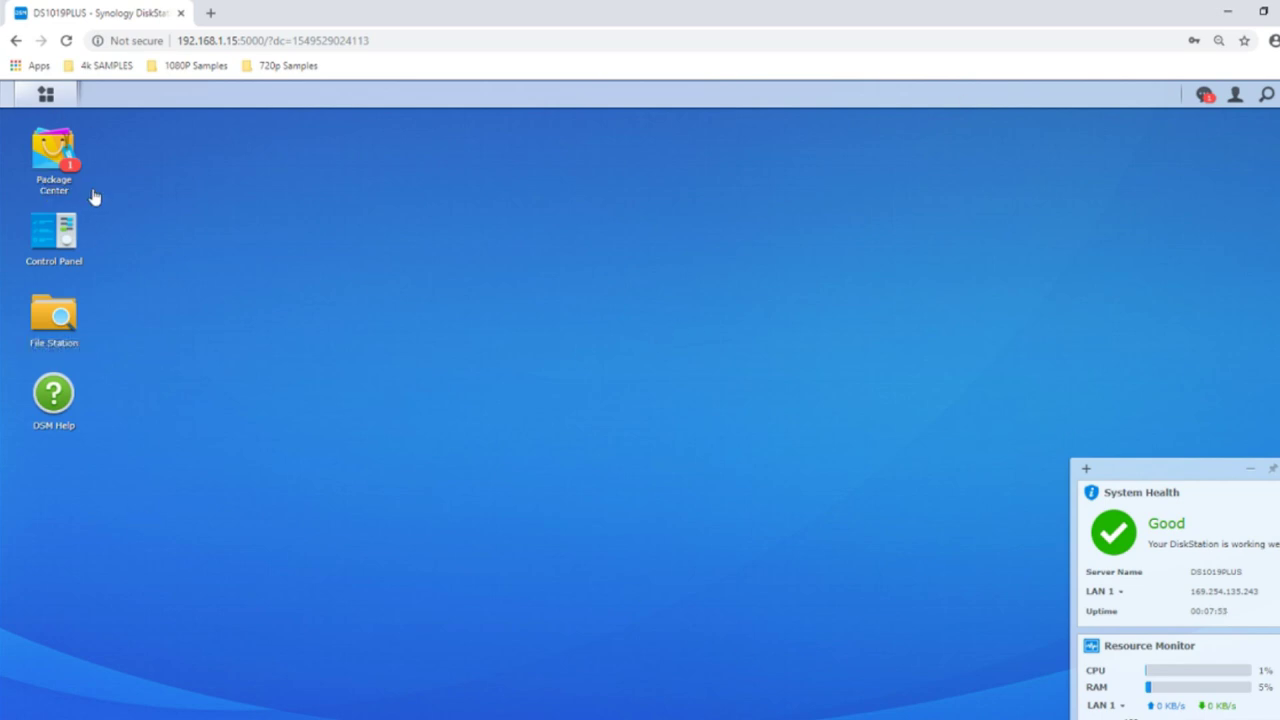
# Open Package Center, accept its Terms of Service and Privacy Statement, then close it.
pyautogui.click(50, 183)
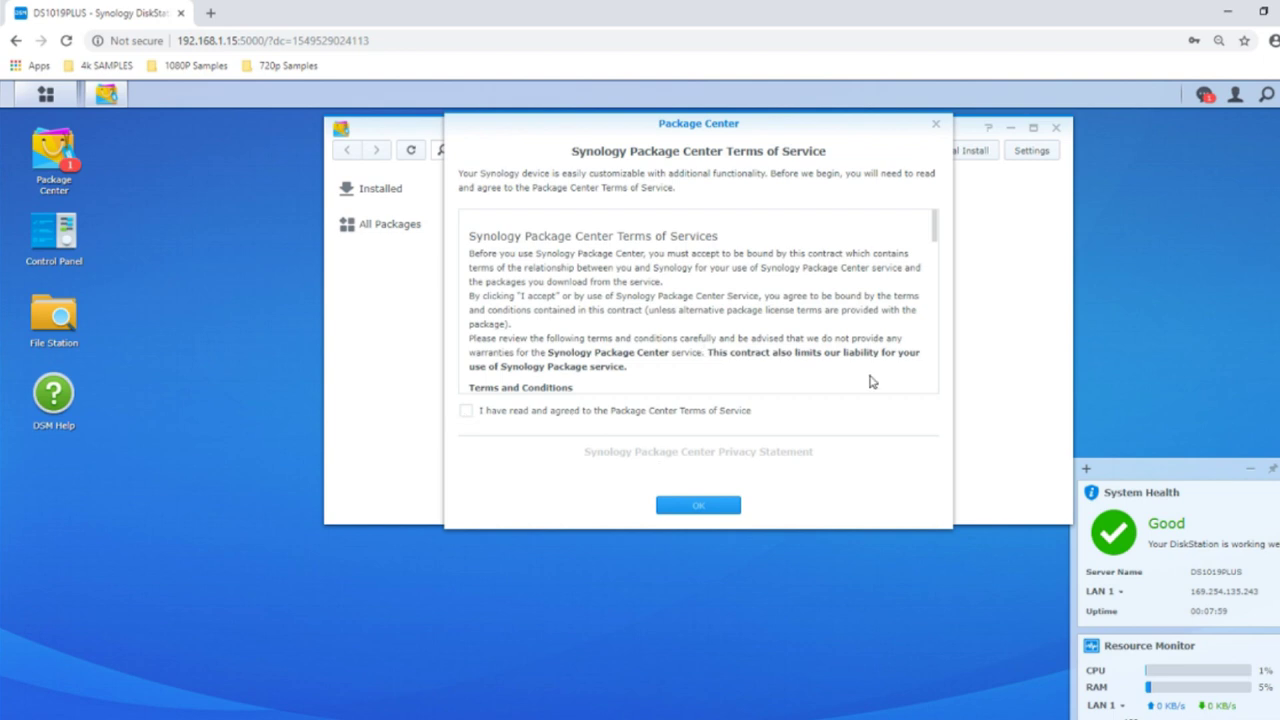
pyautogui.scroll(-10, 870, 381)
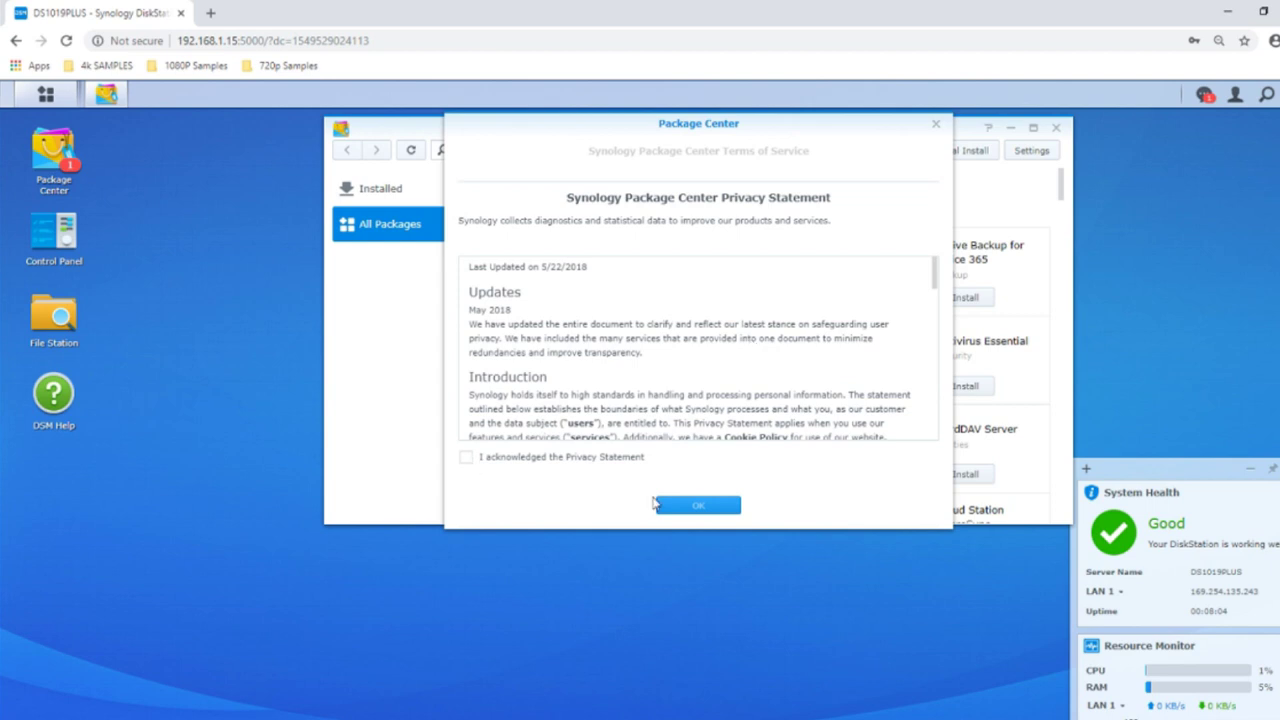
pyautogui.click(540, 457)
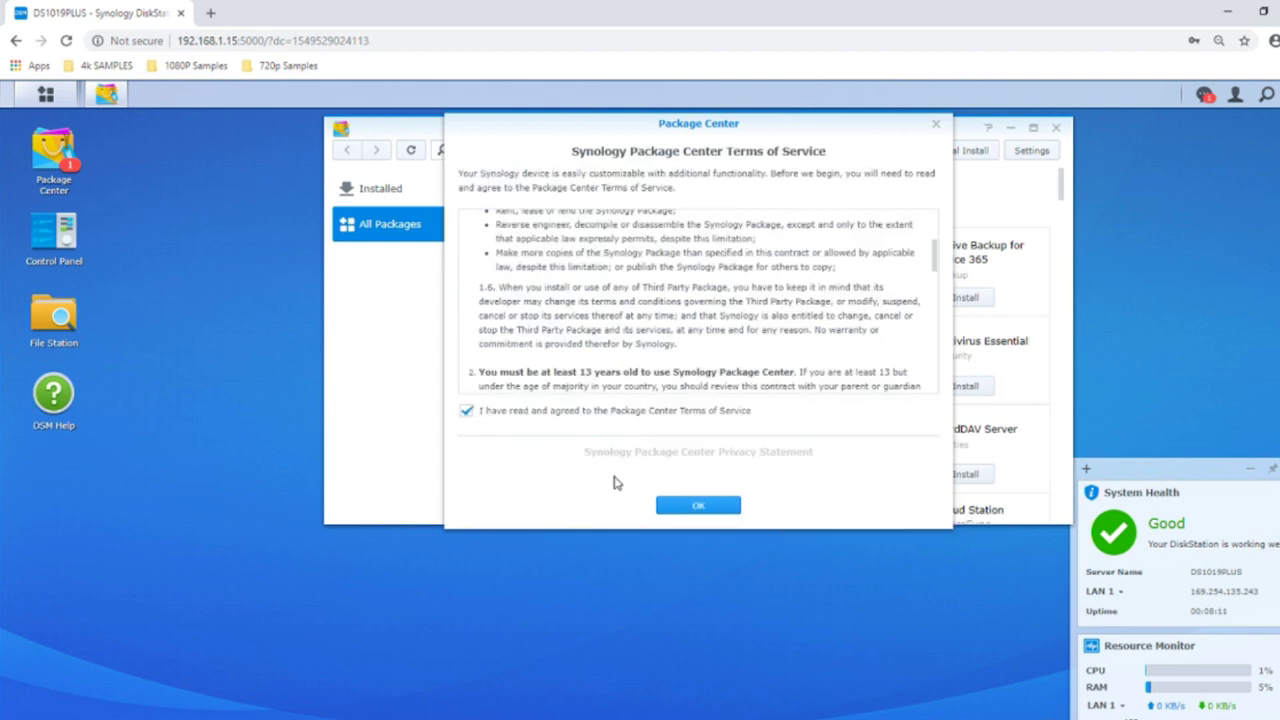
pyautogui.click(699, 508)
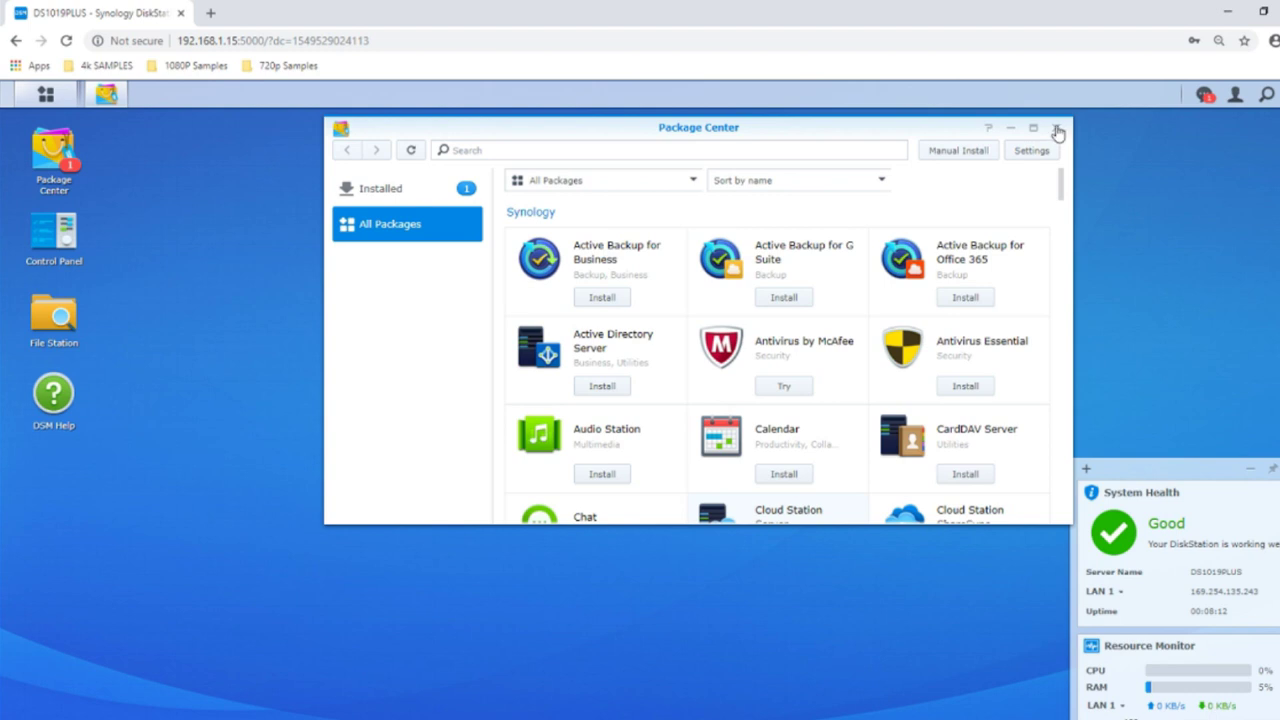
pyautogui.click(1058, 131)
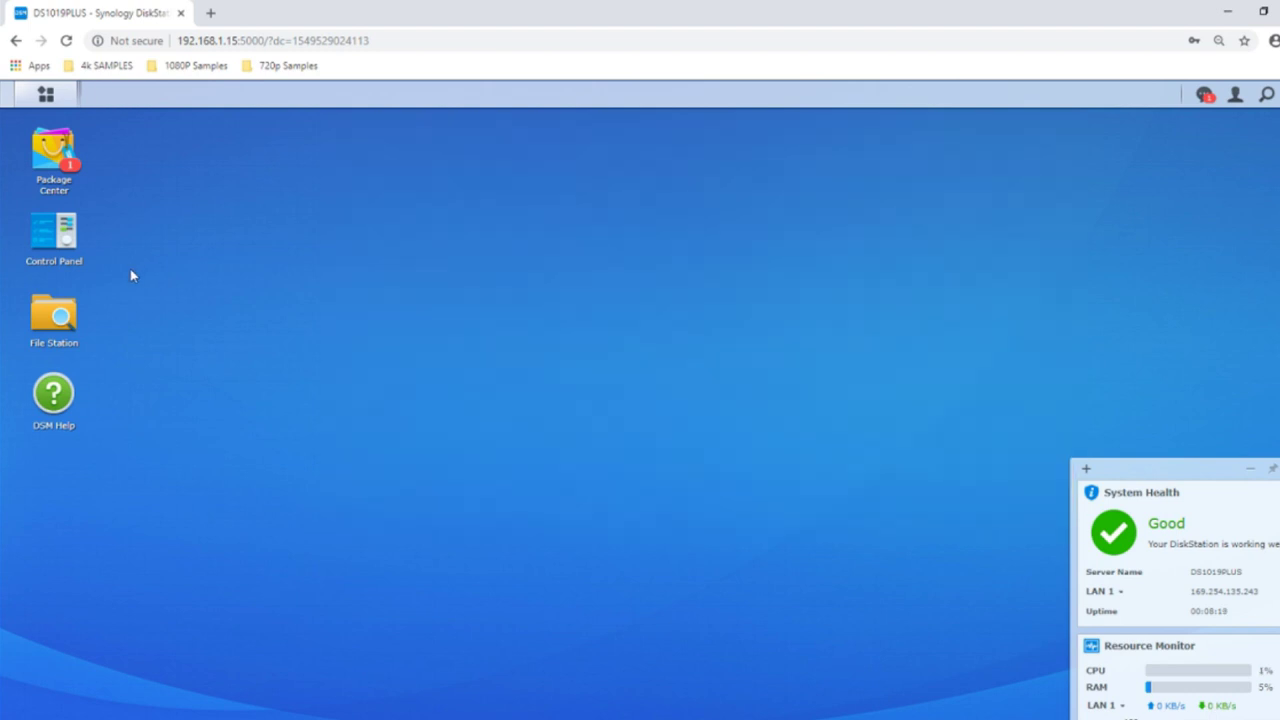
# Launch Storage Manager from the Main Menu after dismissing the desktop shortcut hint.
pyautogui.click(46, 95)
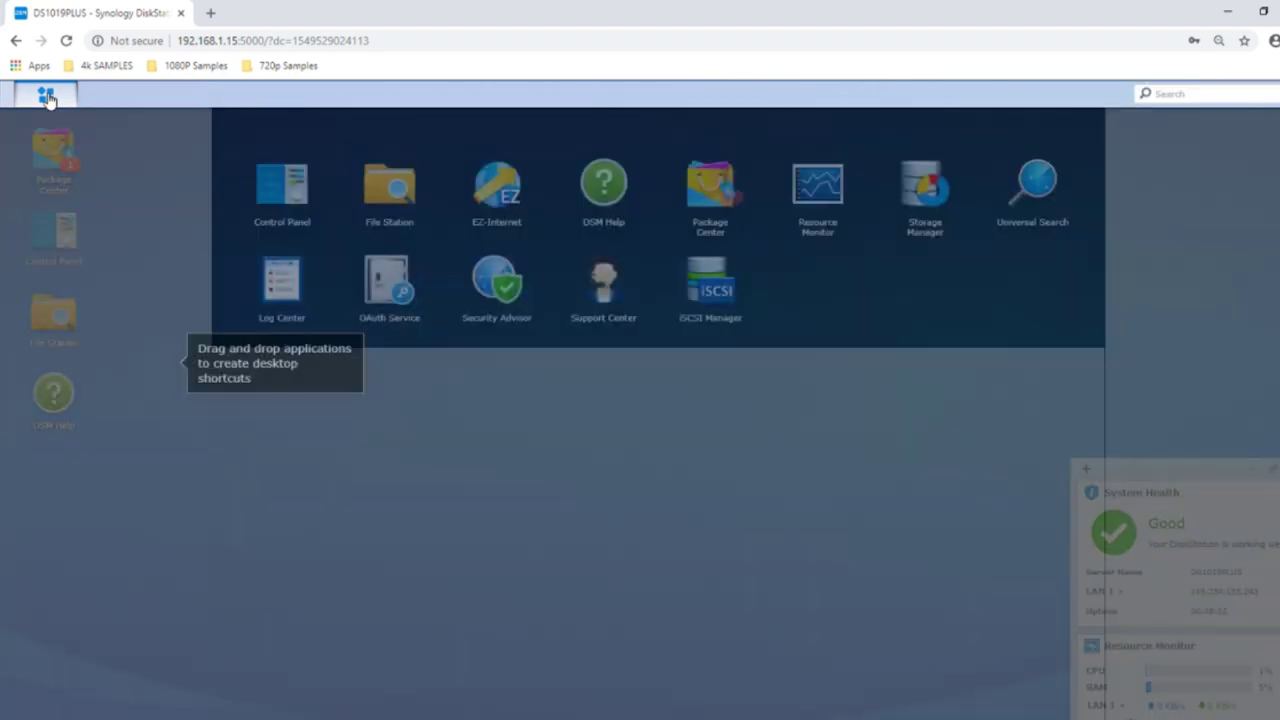
pyautogui.click(669, 407)
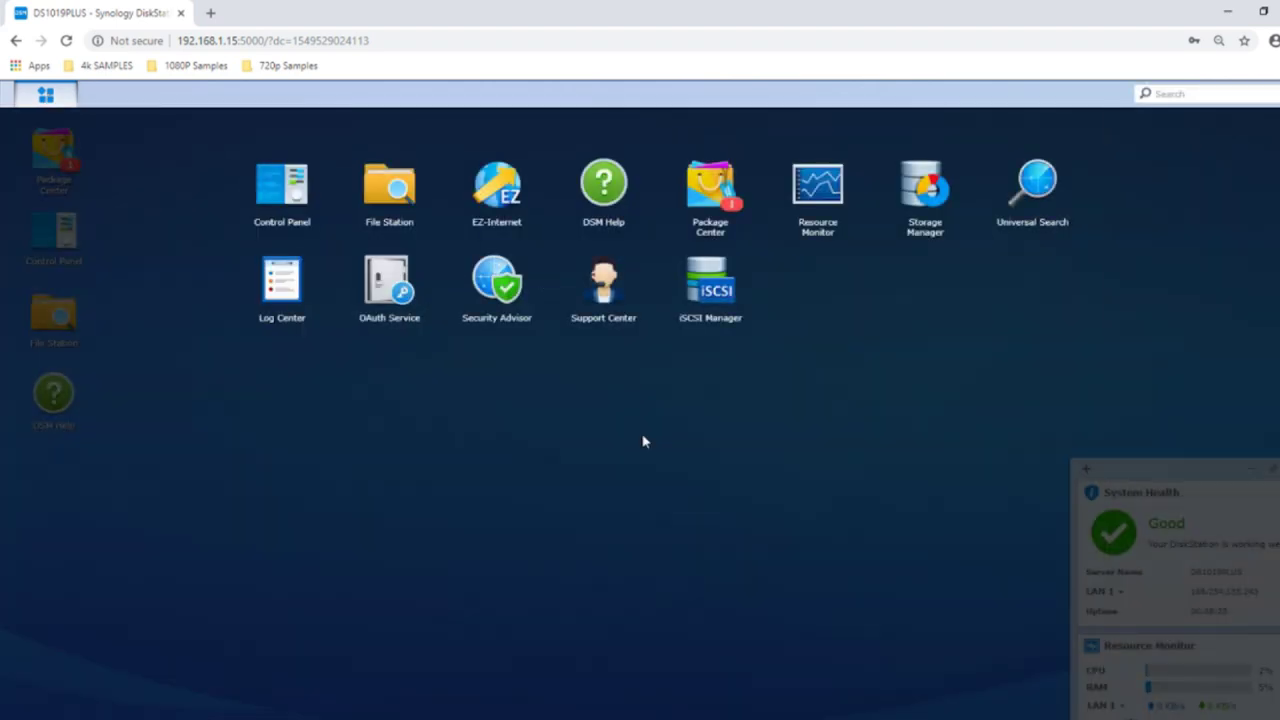
pyautogui.click(918, 198)
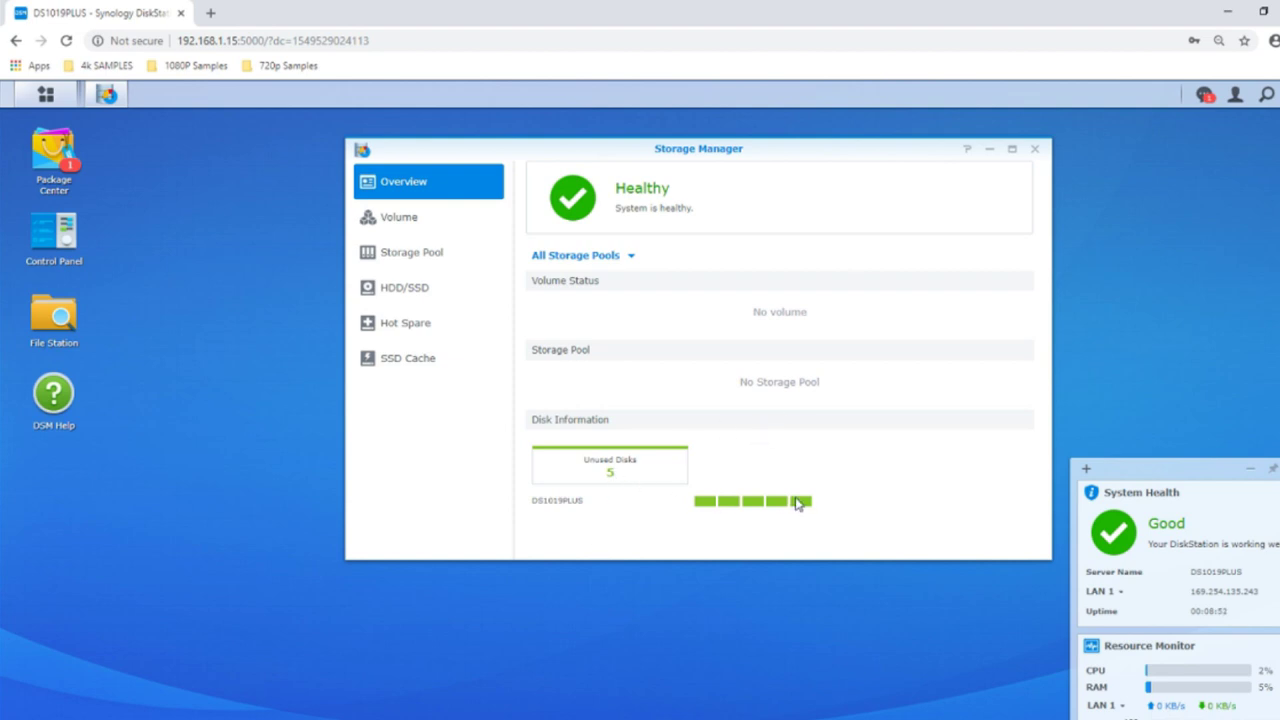
# Check the Volume page, then switch to Storage Pool, which shows no pool yet.
pyautogui.moveTo(788, 500)
pyautogui.click(417, 223)
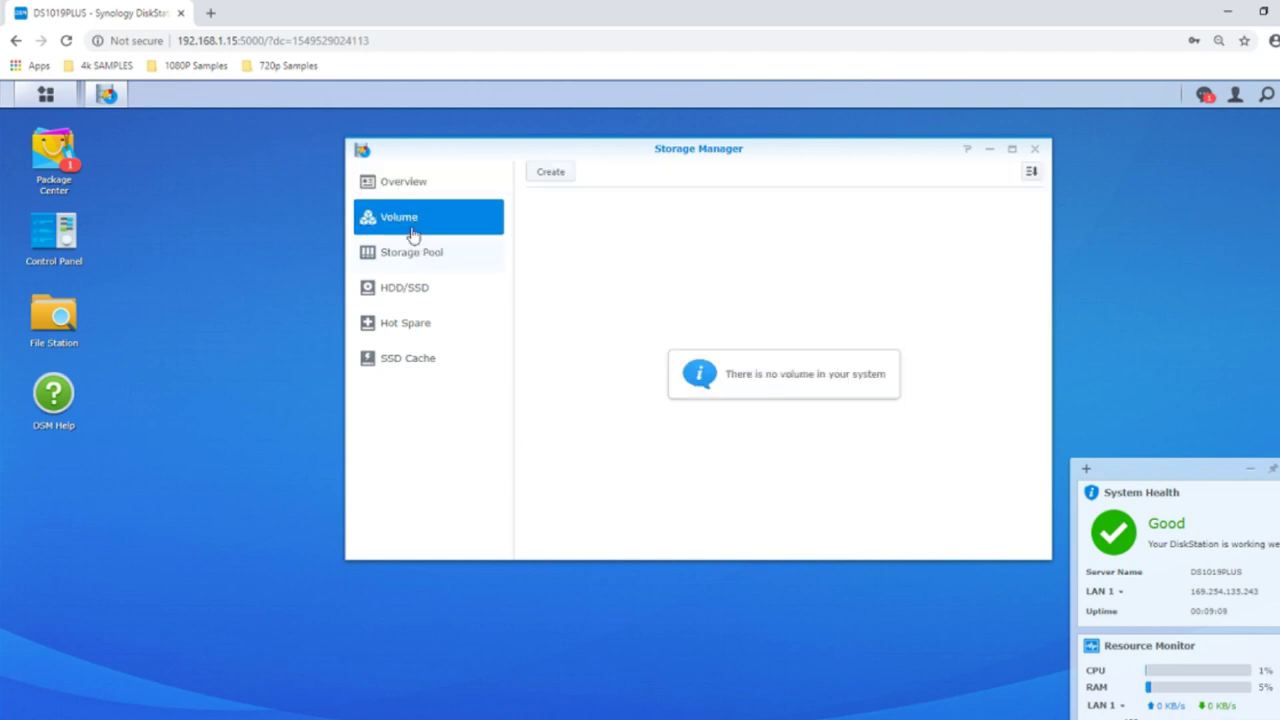
pyautogui.click(406, 251)
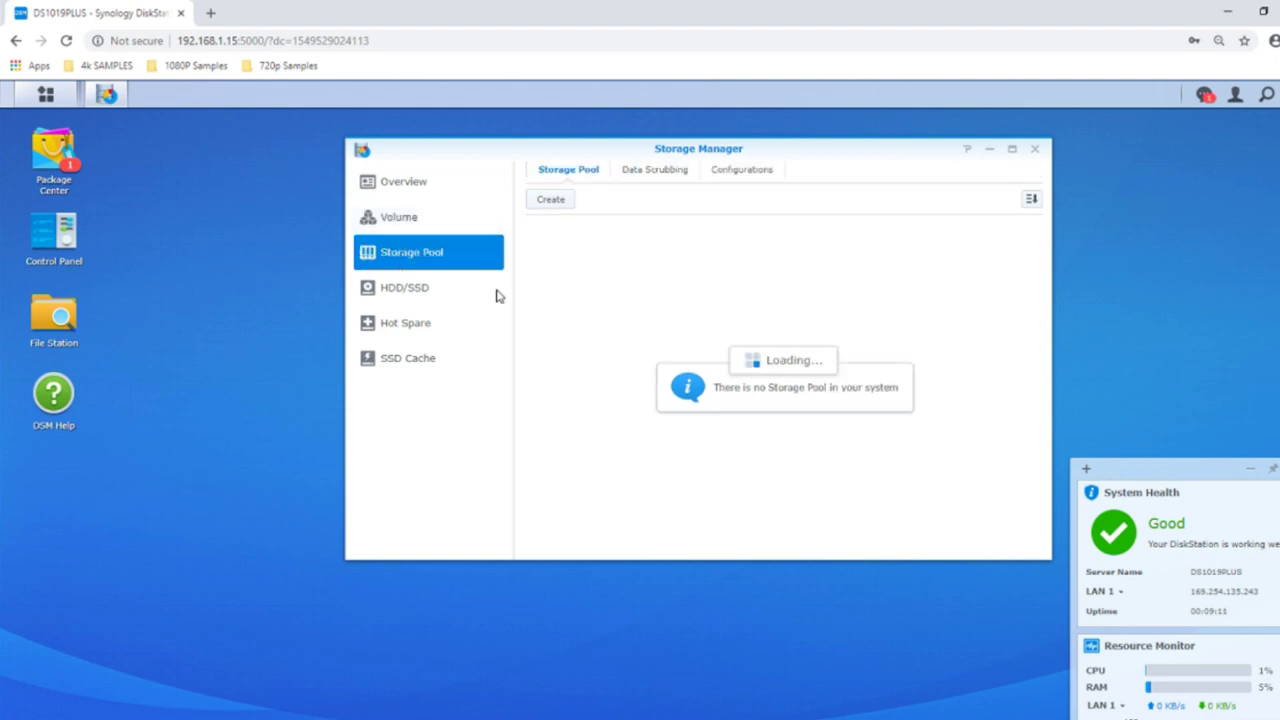
pyautogui.click(562, 204)
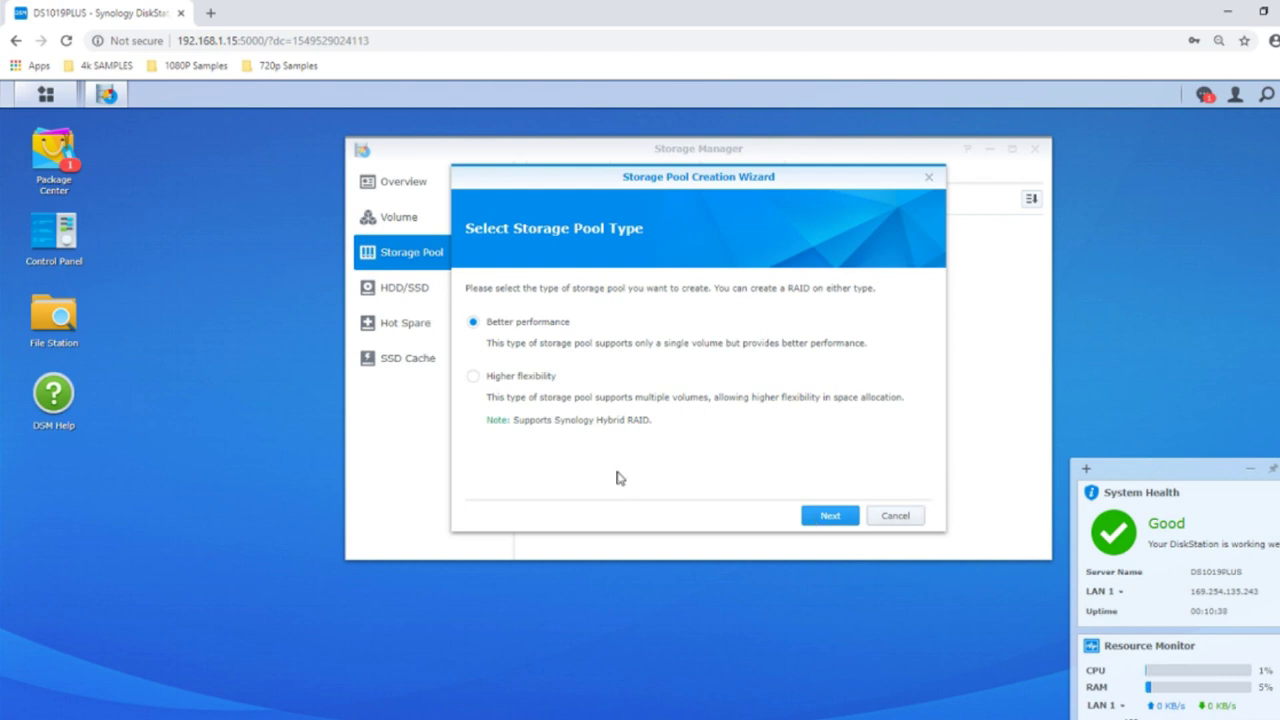
pyautogui.click(817, 517)
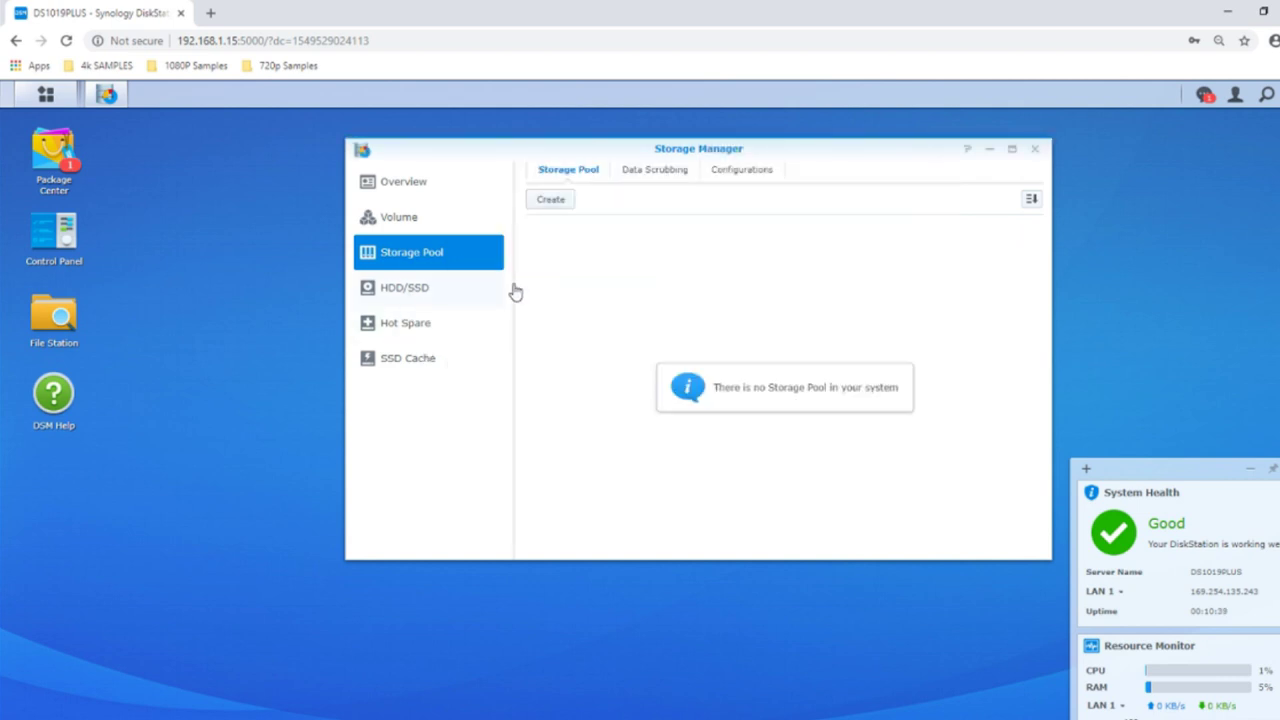
# List the installed disks under HDD/SSD and inspect Disk 2 and Disk 1.
pyautogui.click(428, 295)
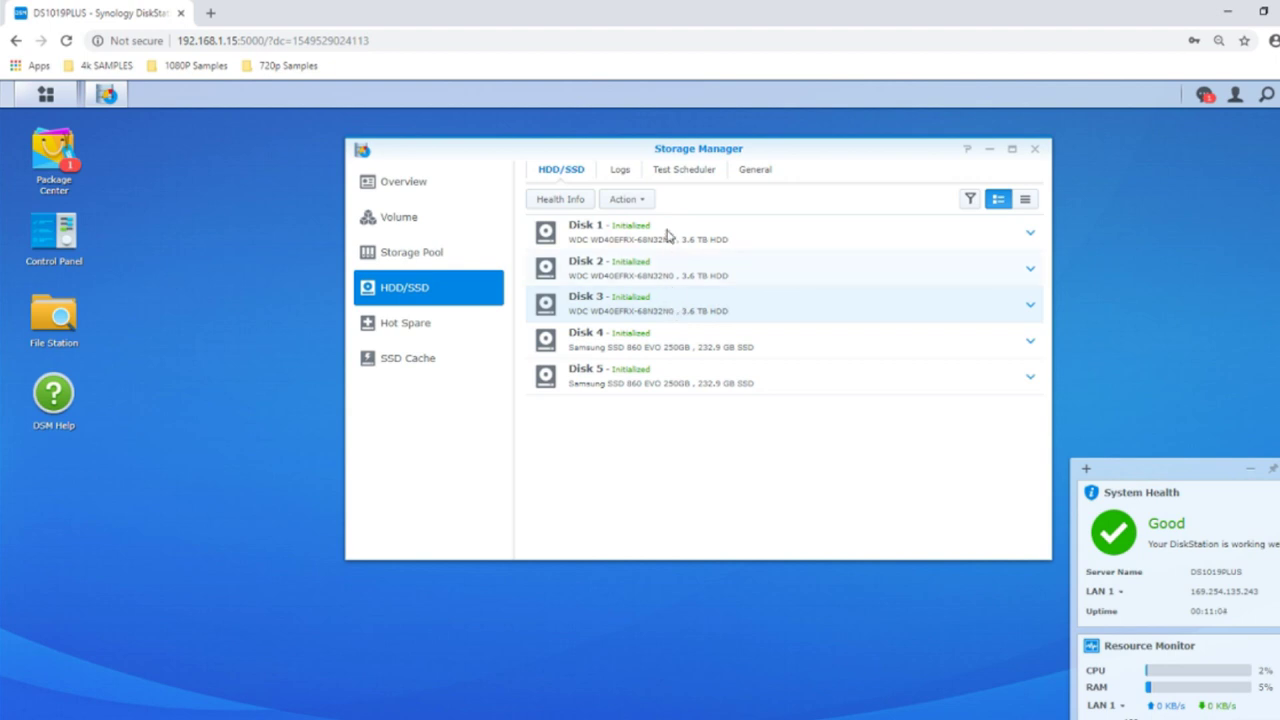
pyautogui.click(666, 272)
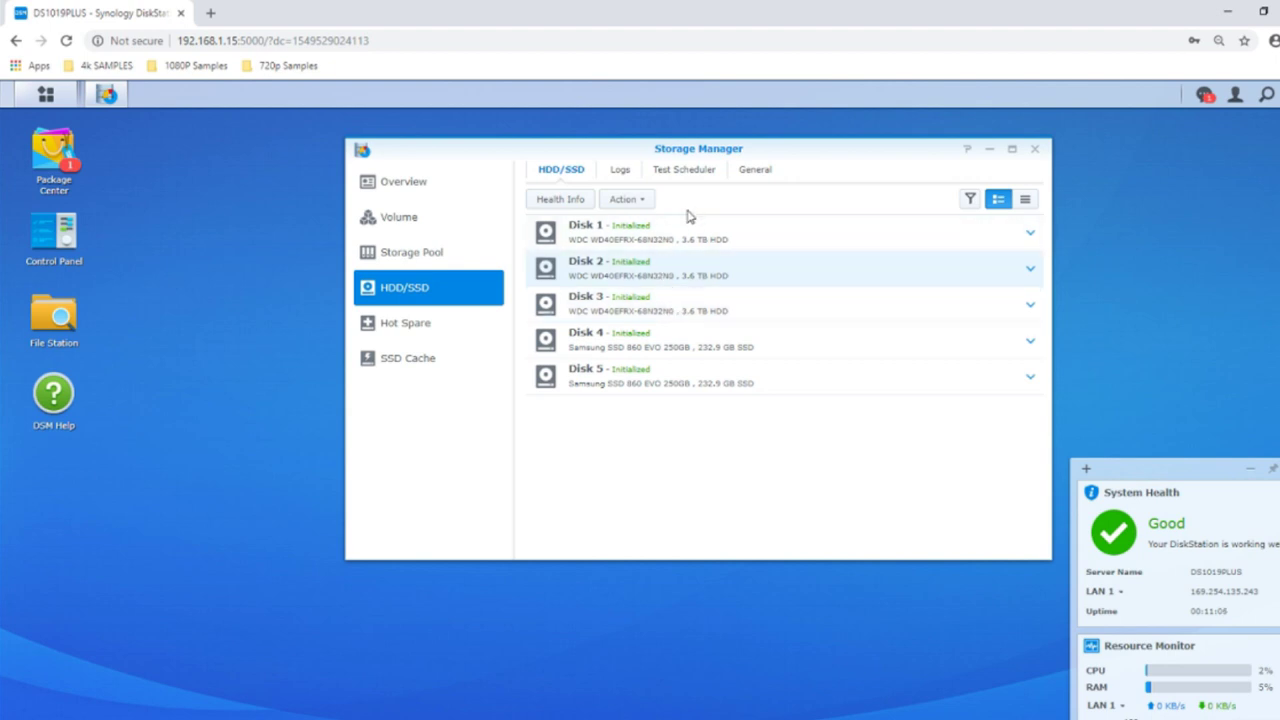
pyautogui.click(688, 229)
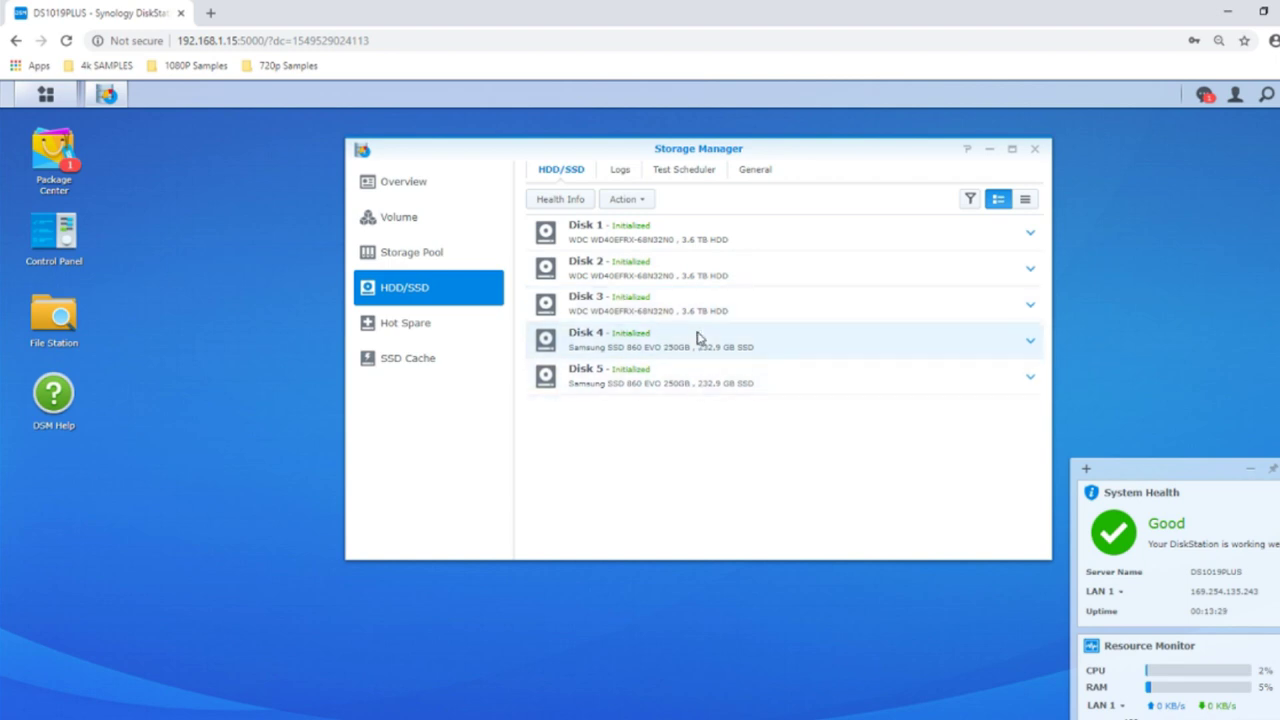
# Start a new Higher flexibility storage pool and keep SHR as its RAID type.
pyautogui.click(408, 262)
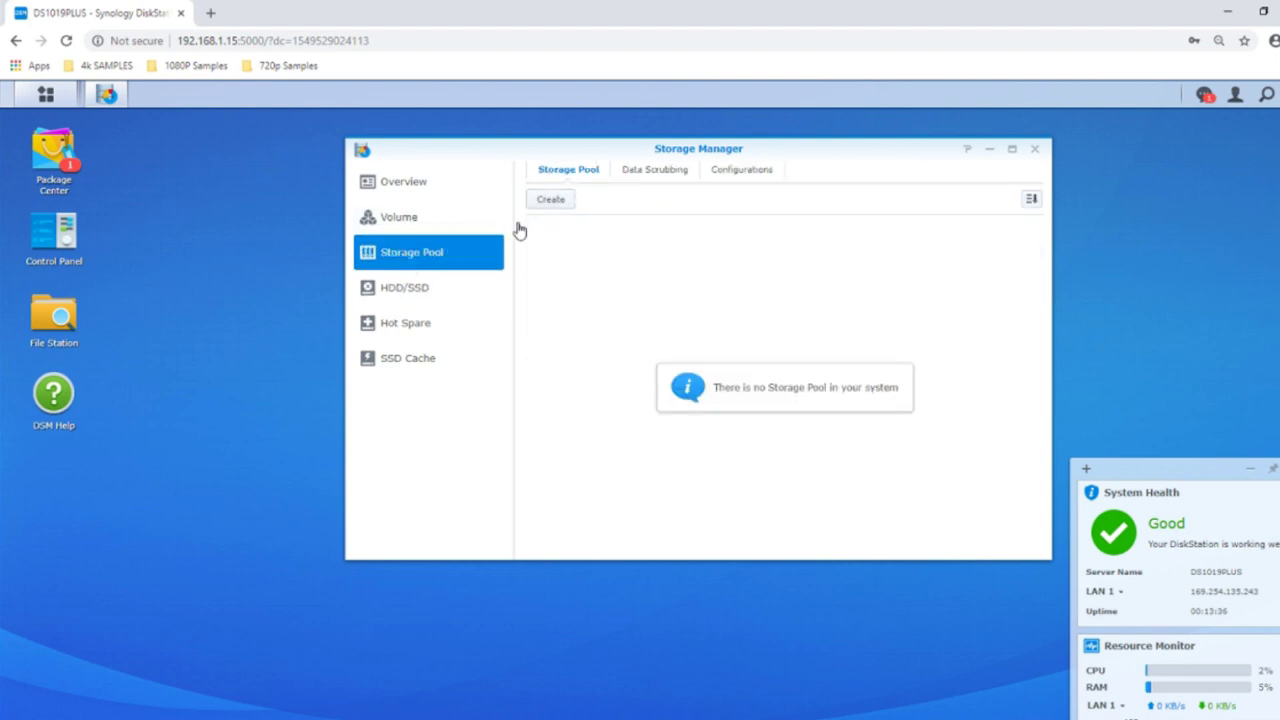
pyautogui.click(552, 201)
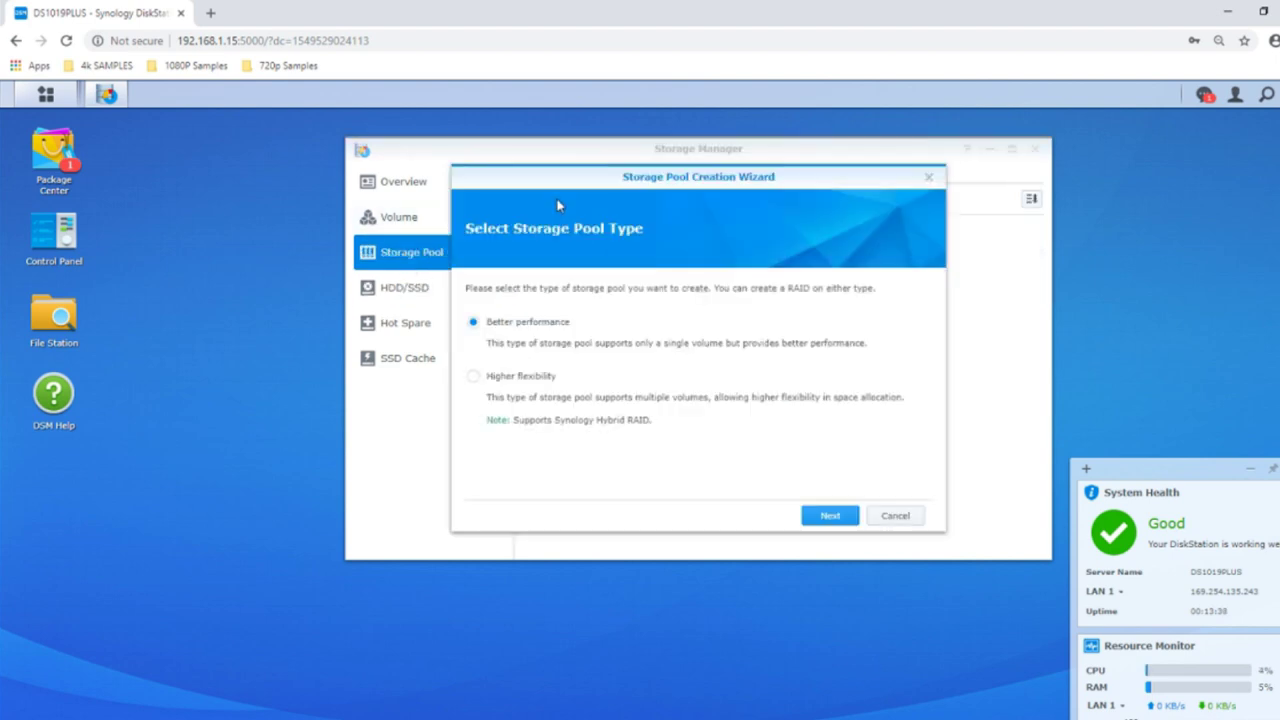
pyautogui.click(474, 379)
pyautogui.click(838, 517)
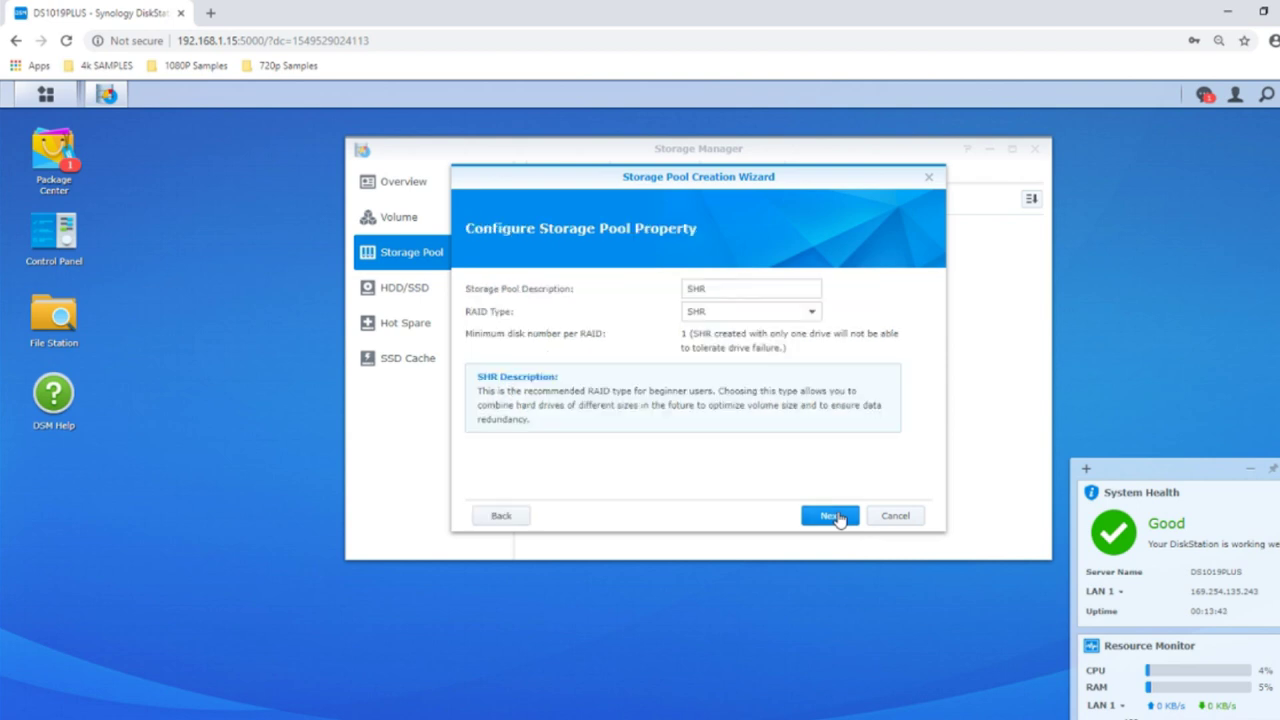
pyautogui.click(748, 316)
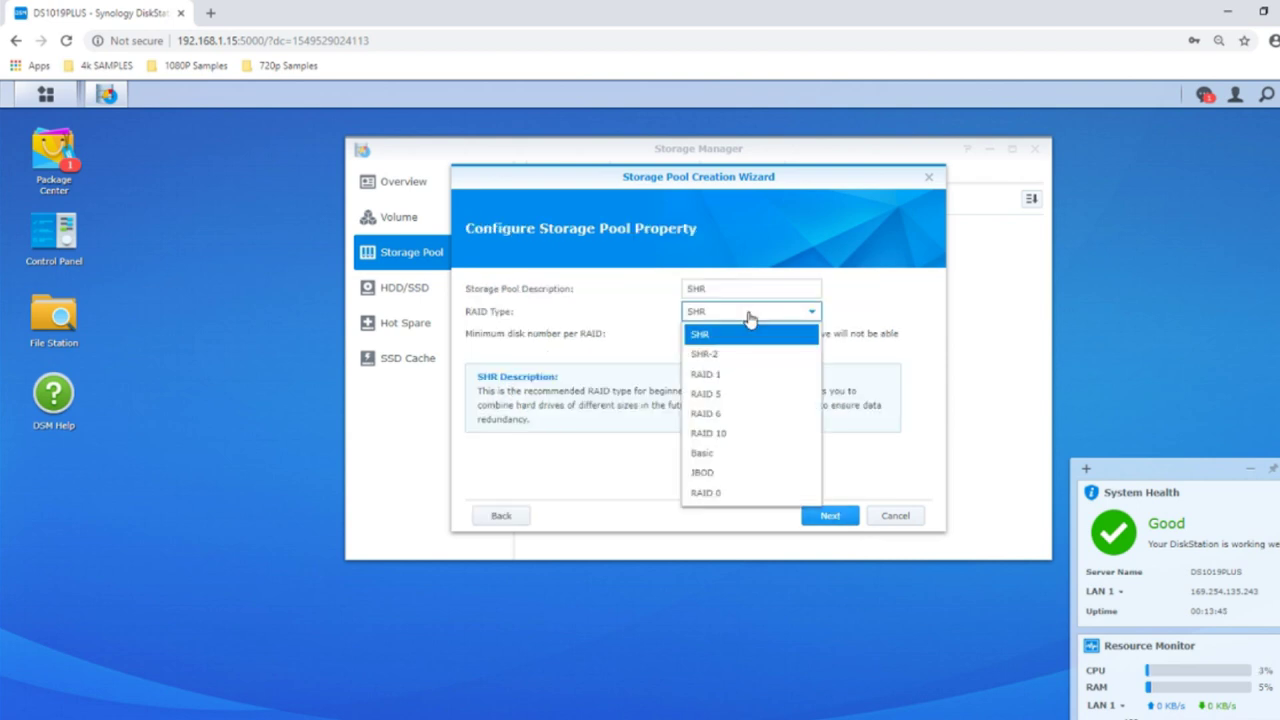
pyautogui.click(748, 318)
pyautogui.click(748, 318)
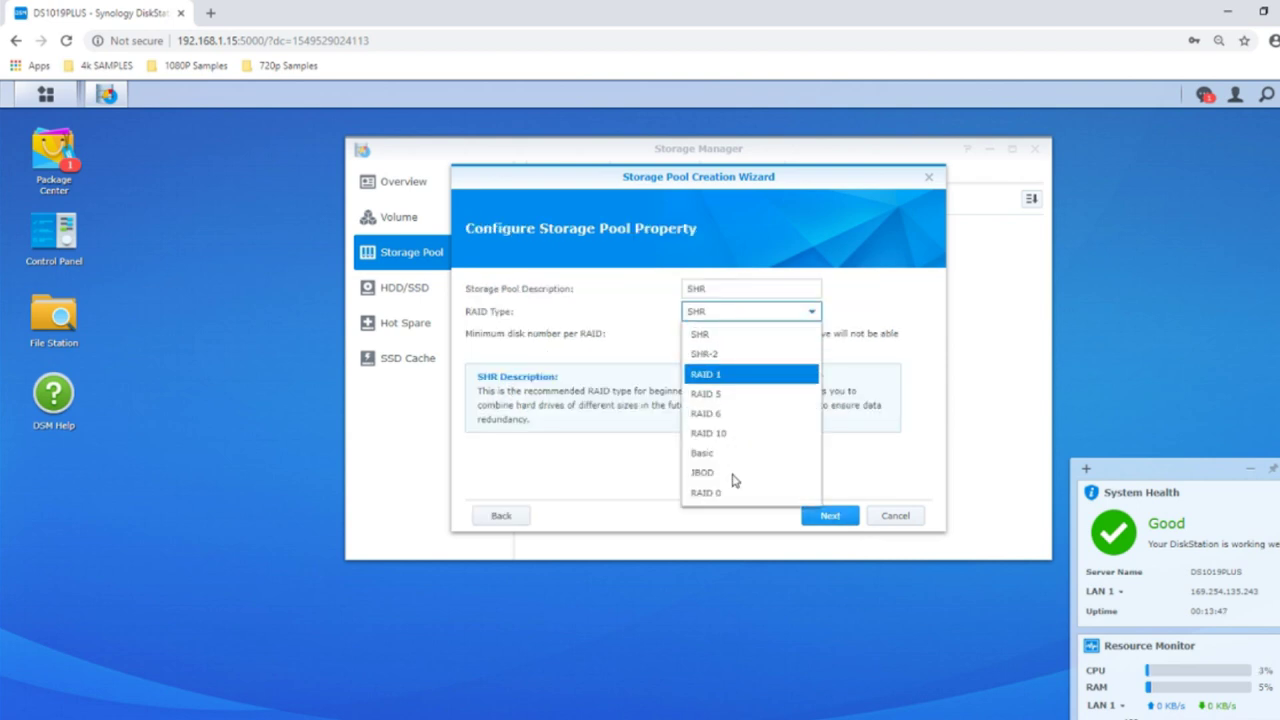
pyautogui.click(710, 336)
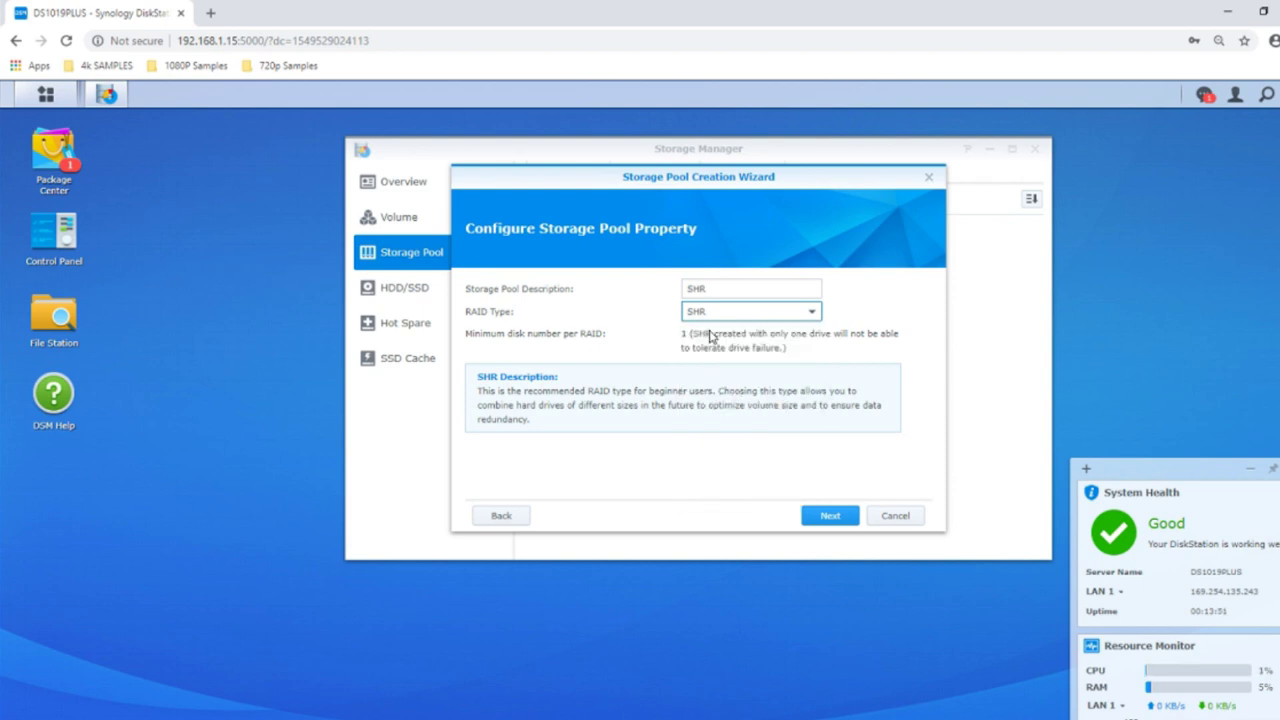
pyautogui.click(713, 292)
pyautogui.moveTo(718, 284); pyautogui.dragTo(673, 288)
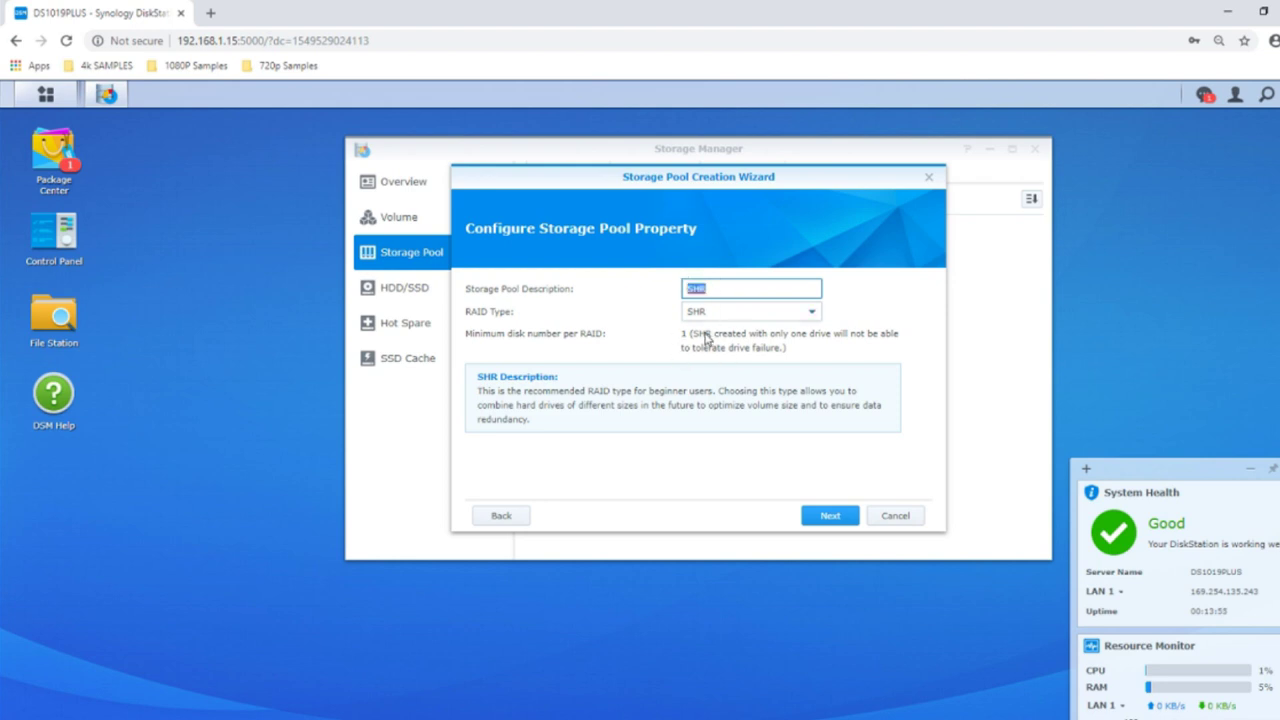
# Select only HDD Disks 1, 2 and 3, leaving SSD Disks 4 and 5 out.
pyautogui.click(843, 522)
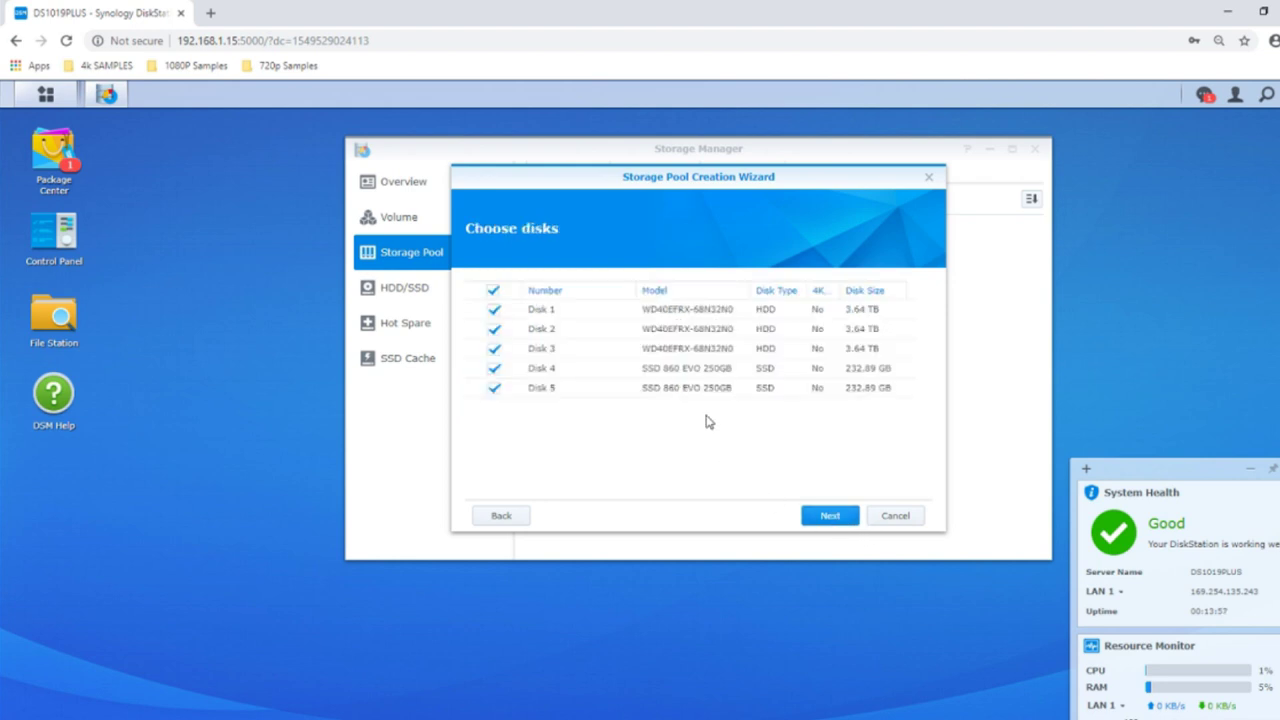
pyautogui.click(494, 389)
pyautogui.click(494, 368)
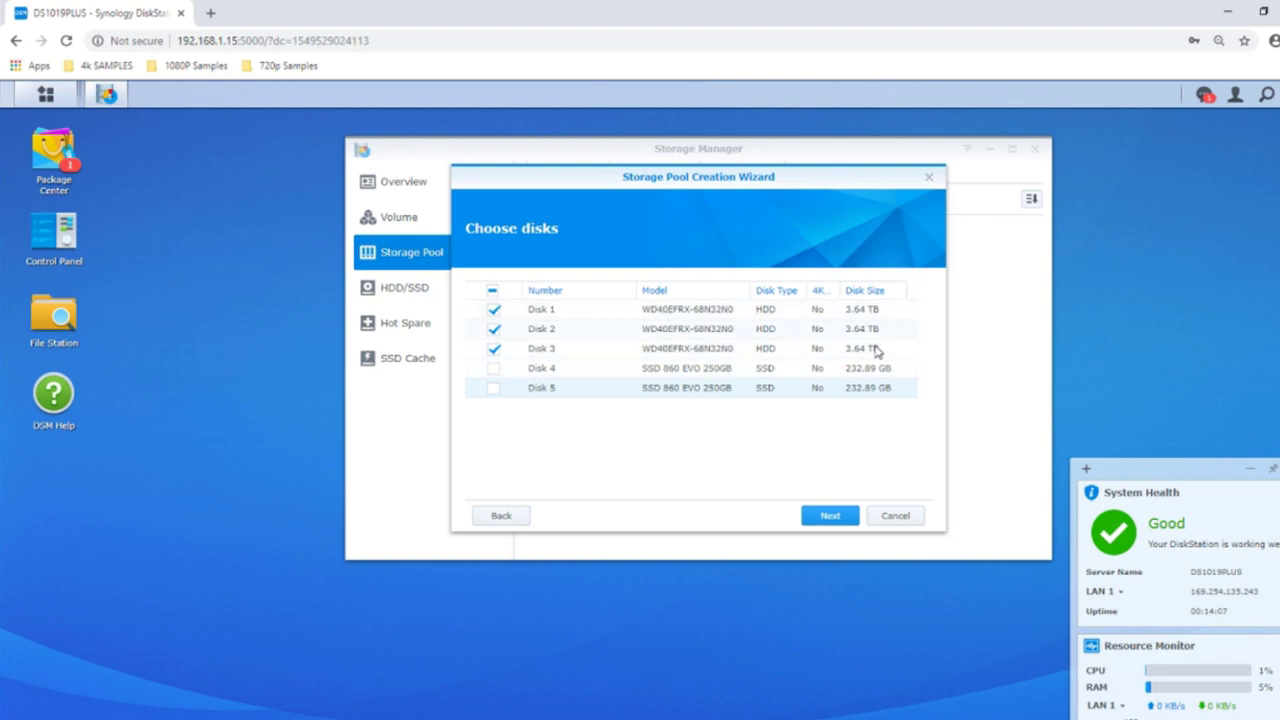
pyautogui.click(842, 520)
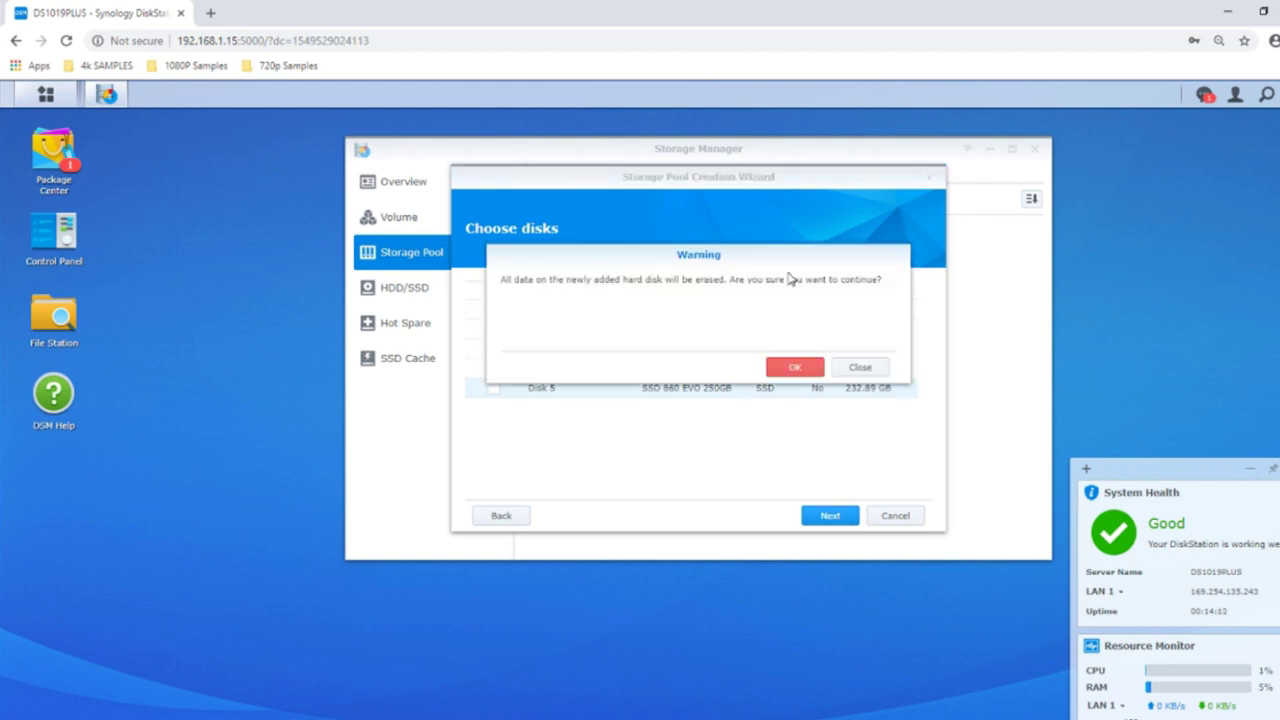
# Accept erasing Disks 1–3 and apply to create the 7.27 TB SHR Storage Pool 1.
pyautogui.click(802, 369)
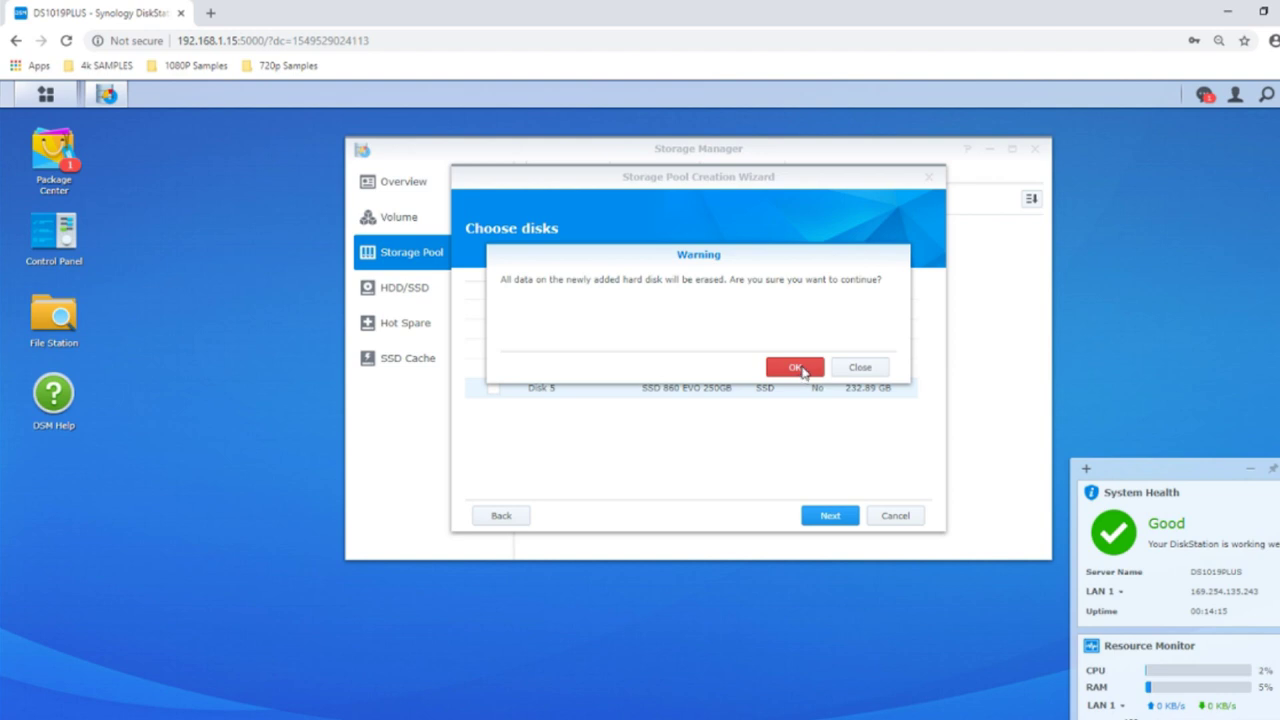
pyautogui.click(797, 368)
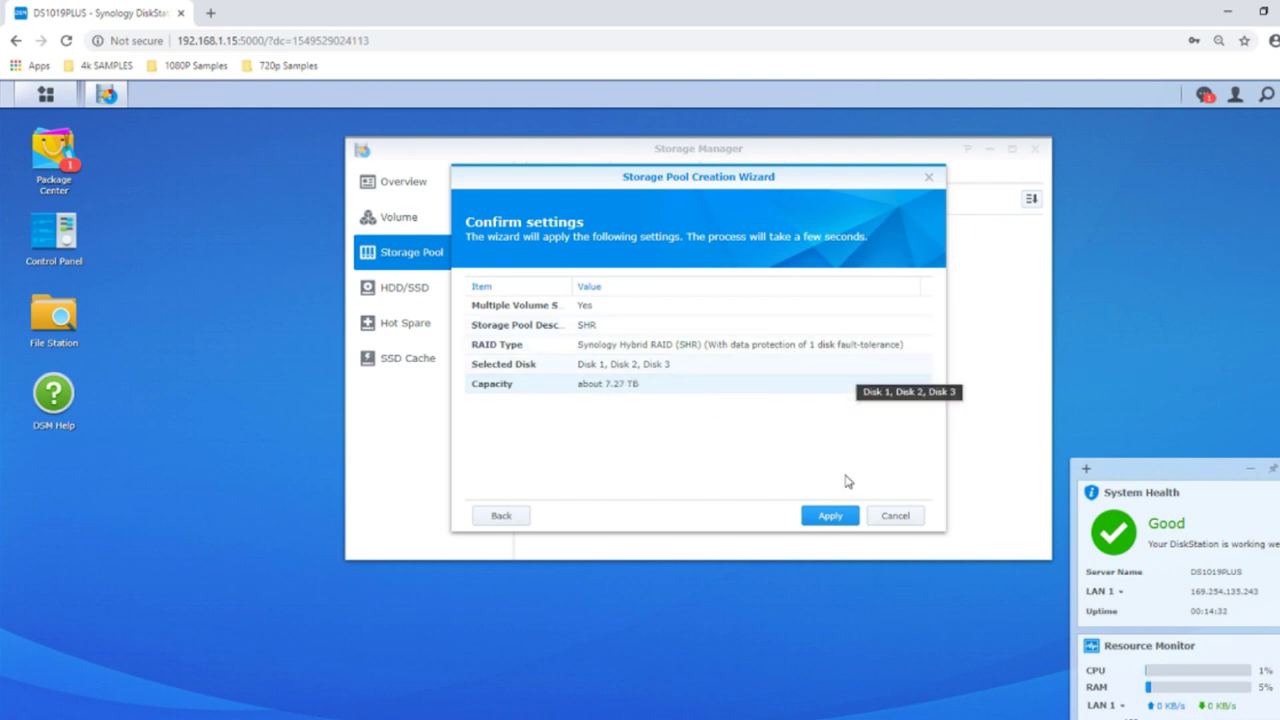
pyautogui.click(829, 517)
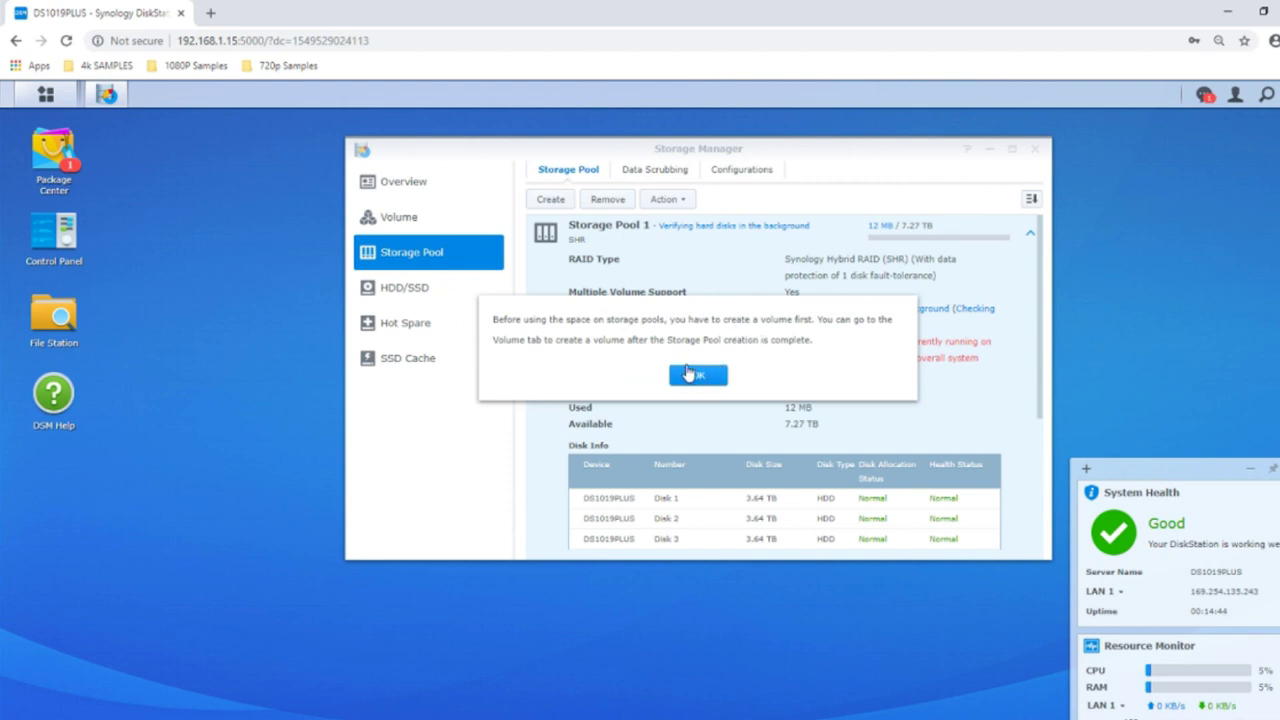
# Dismiss the repeatedly shown create-a-volume notice with OK.
pyautogui.click(688, 378)
pyautogui.click(697, 378)
pyautogui.click(696, 375)
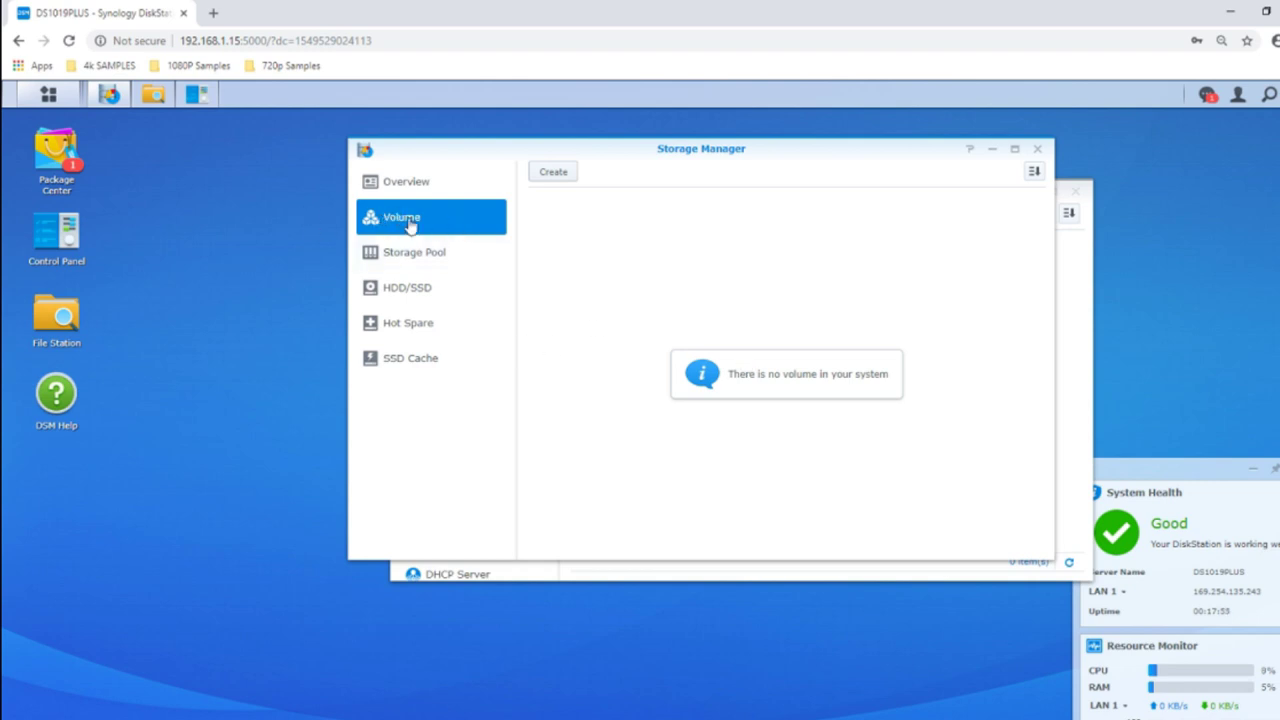
# Start a Custom volume on the existing Storage Pool 1 and advance to capacity allocation.
pyautogui.click(552, 174)
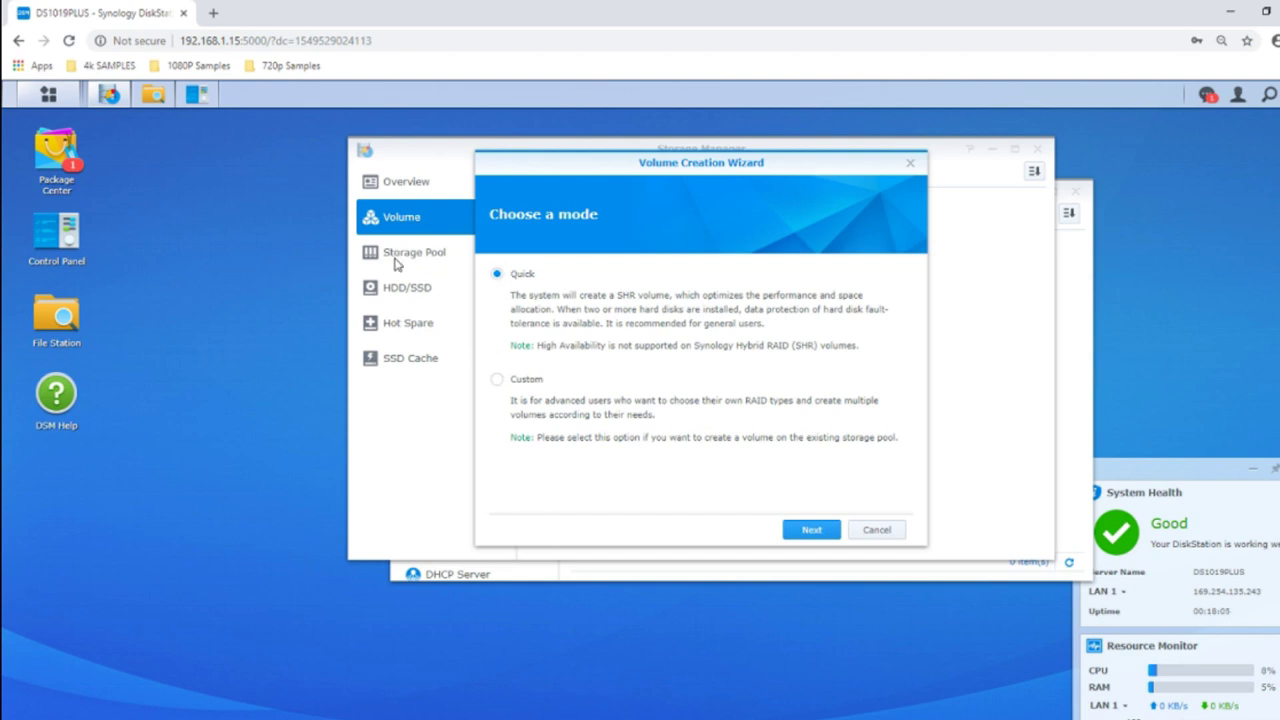
pyautogui.click(497, 382)
pyautogui.click(811, 531)
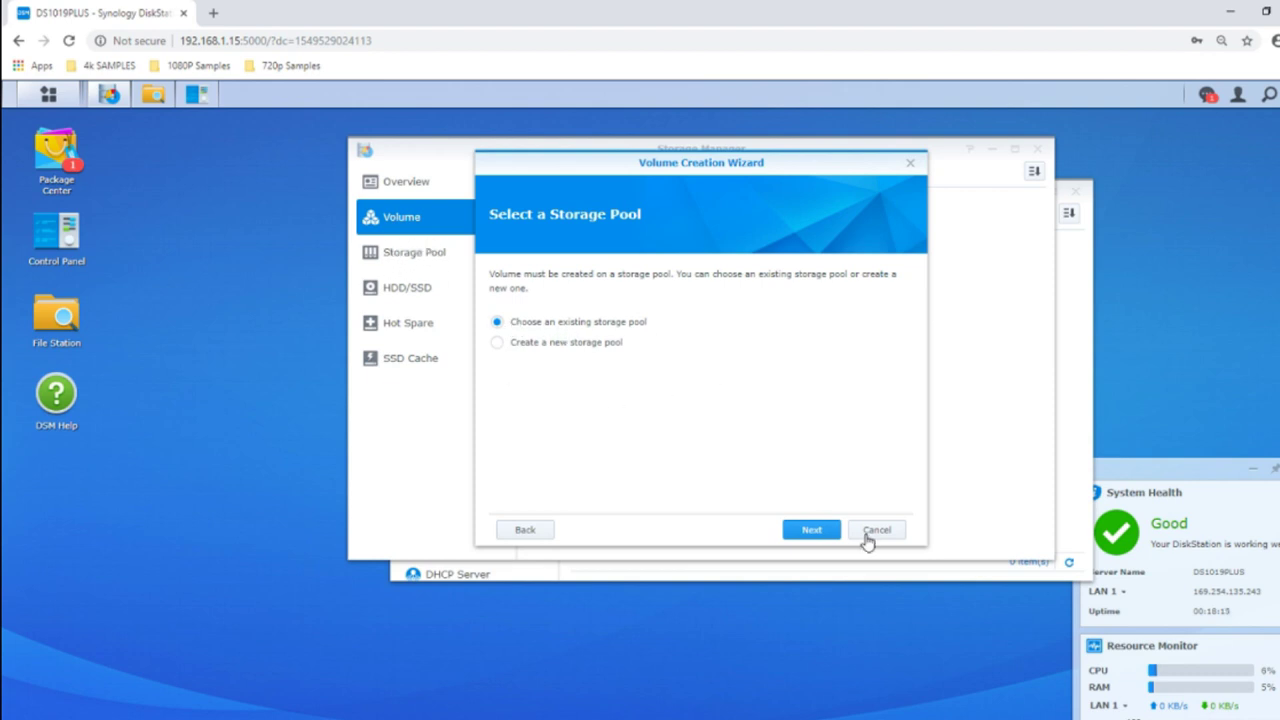
pyautogui.click(822, 531)
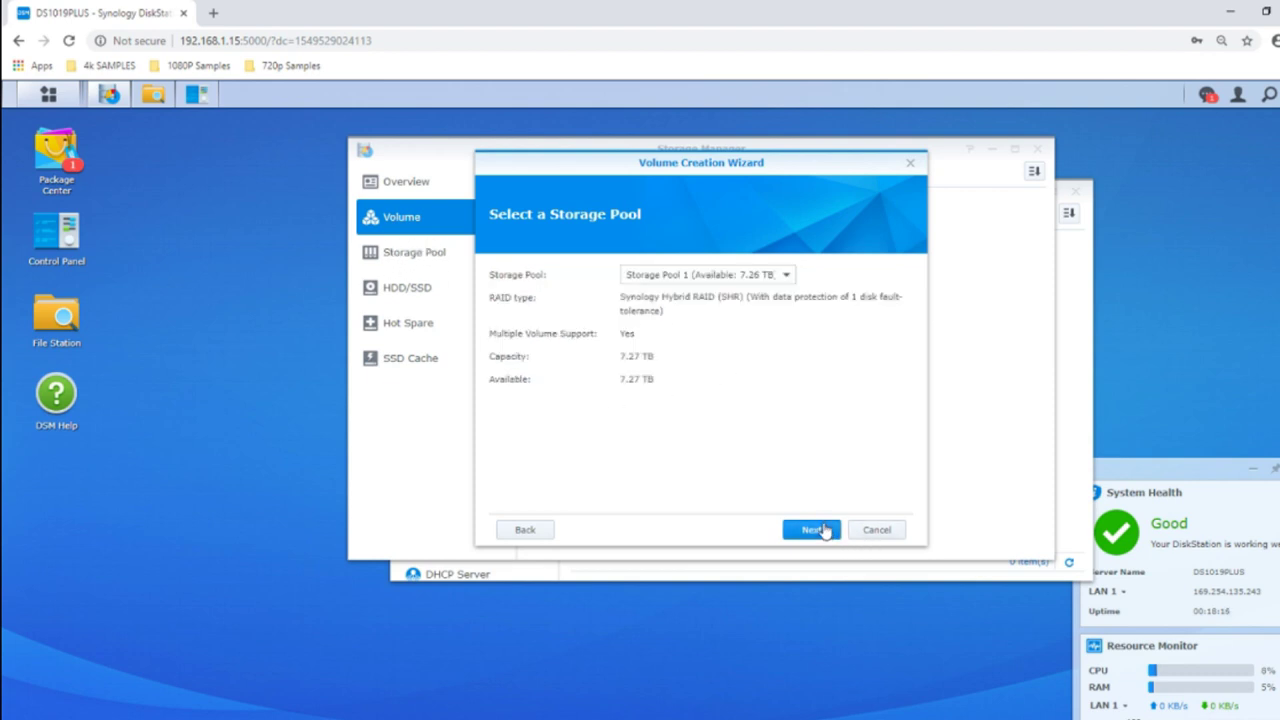
pyautogui.click(741, 277)
pyautogui.click(740, 289)
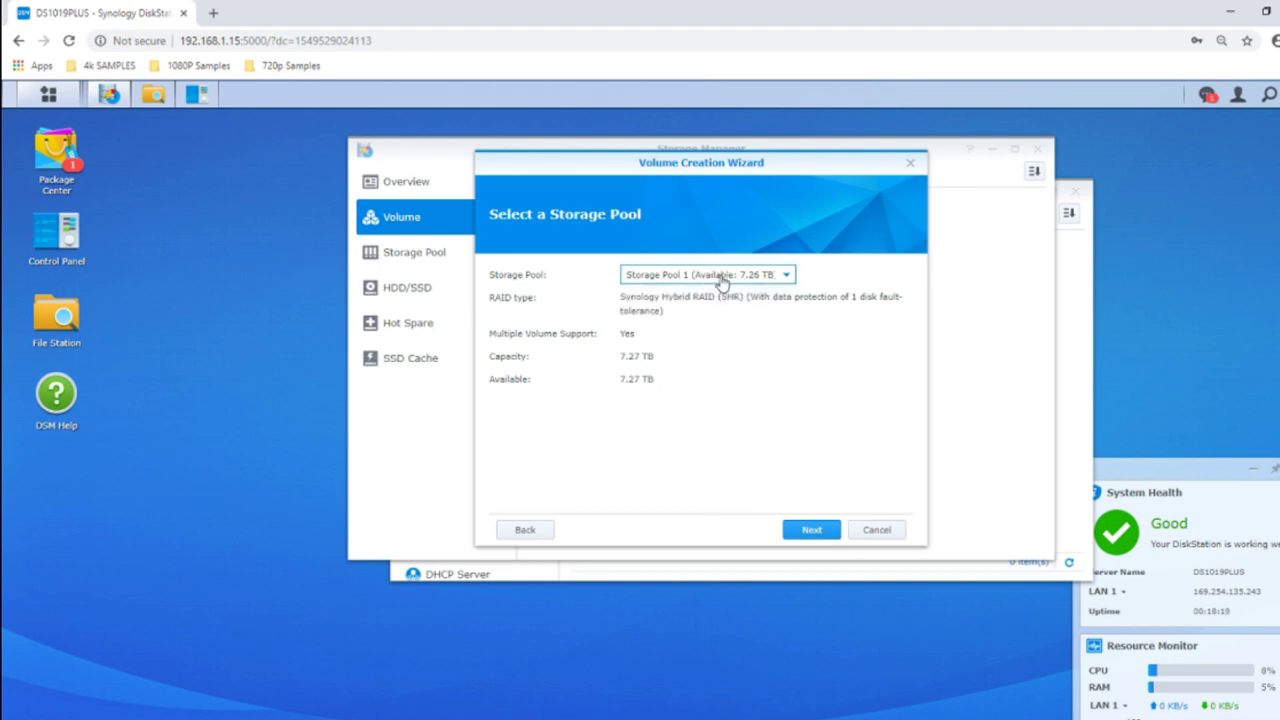
pyautogui.click(816, 531)
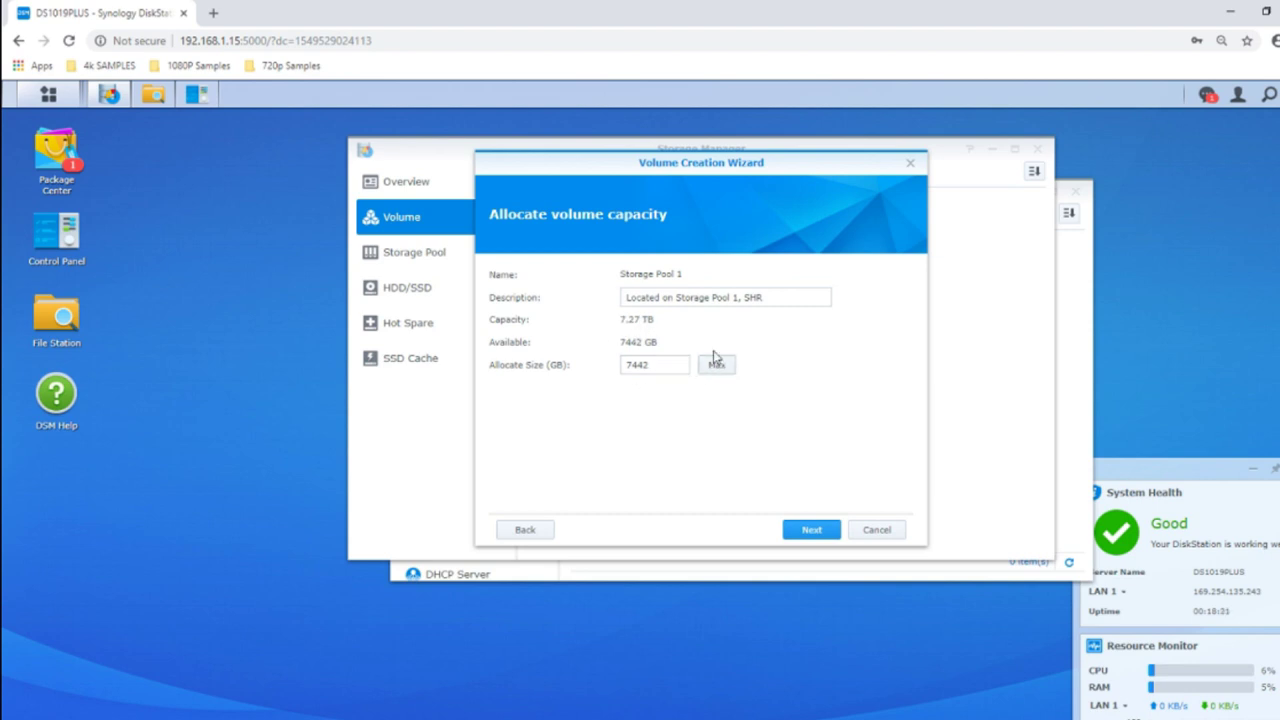
# Allocate the full 7442 GB and keep Btrfs as the file system.
pyautogui.moveTo(656, 368); pyautogui.dragTo(613, 364)
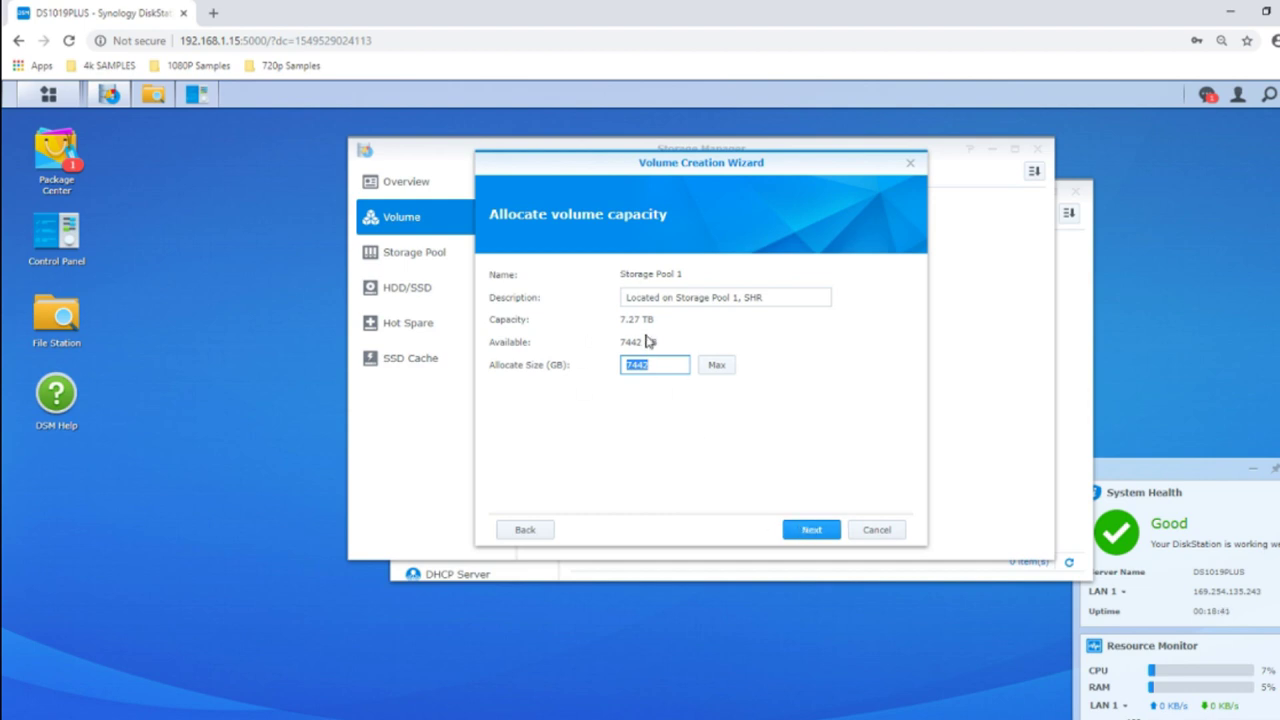
pyautogui.click(810, 530)
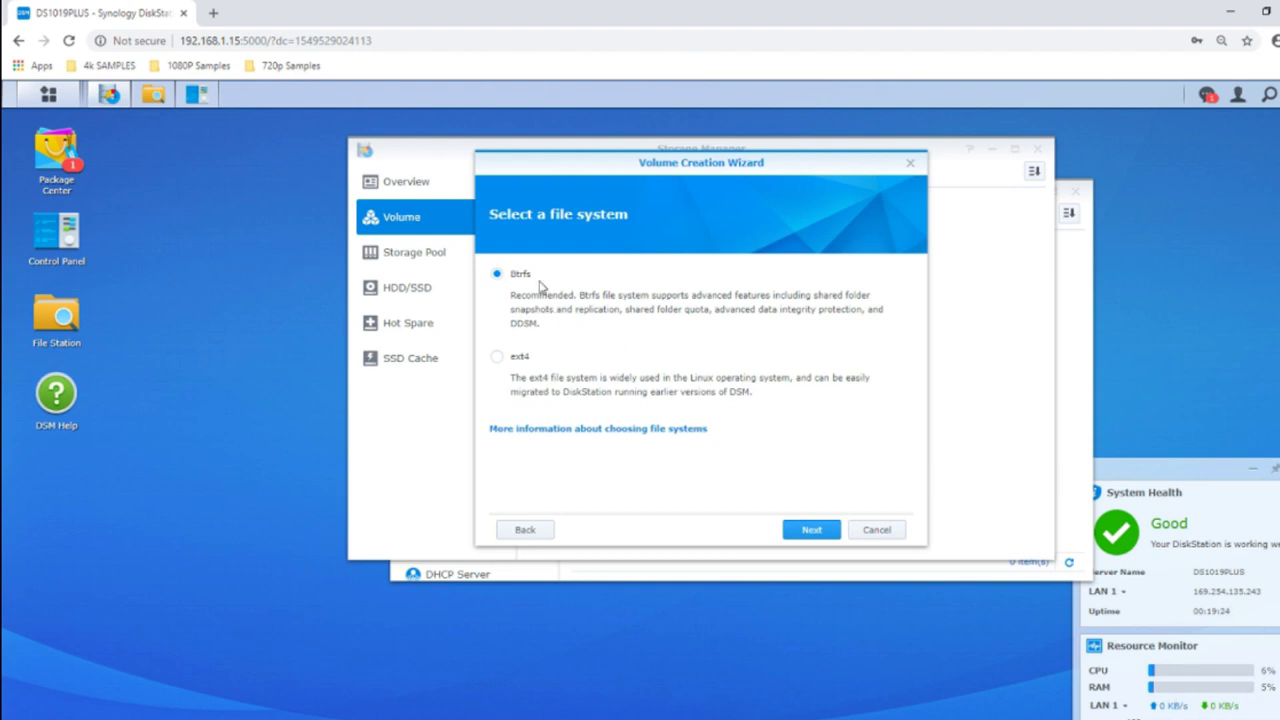
pyautogui.click(797, 533)
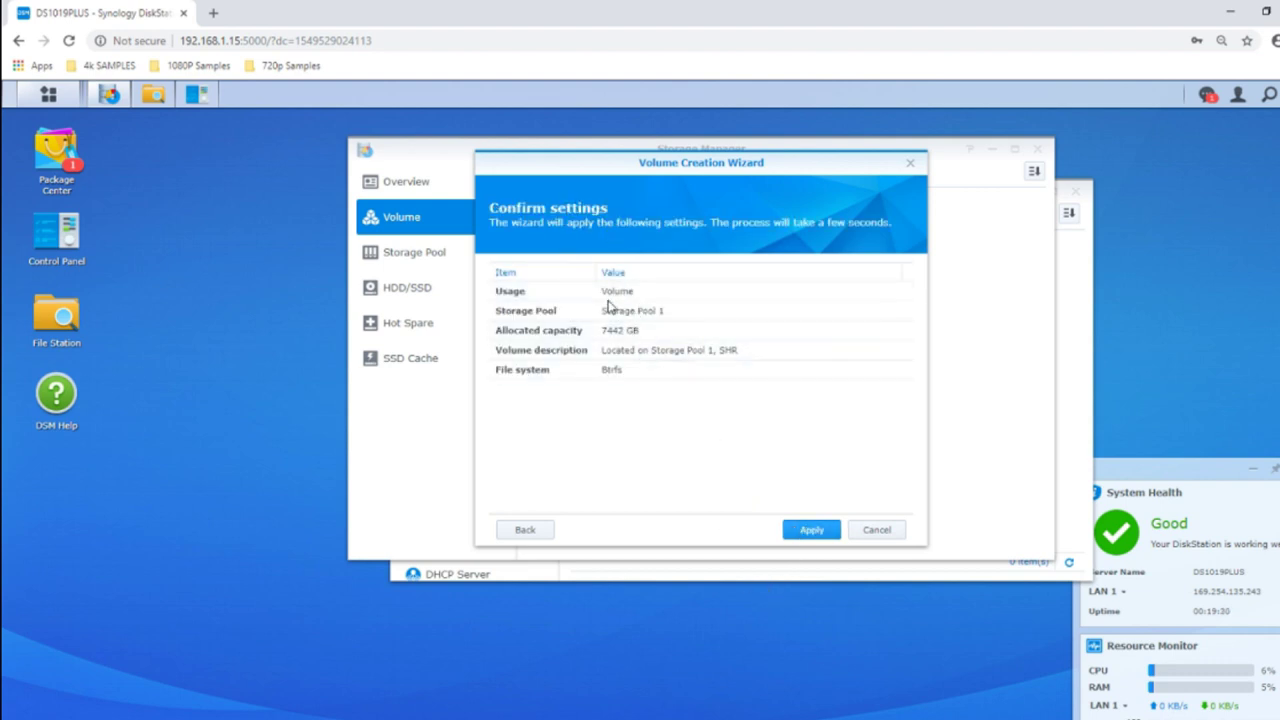
# Apply the wizard to create the 6.98 TB Btrfs Volume 1, then open Control Panel's Shared Folder list.
pyautogui.click(808, 532)
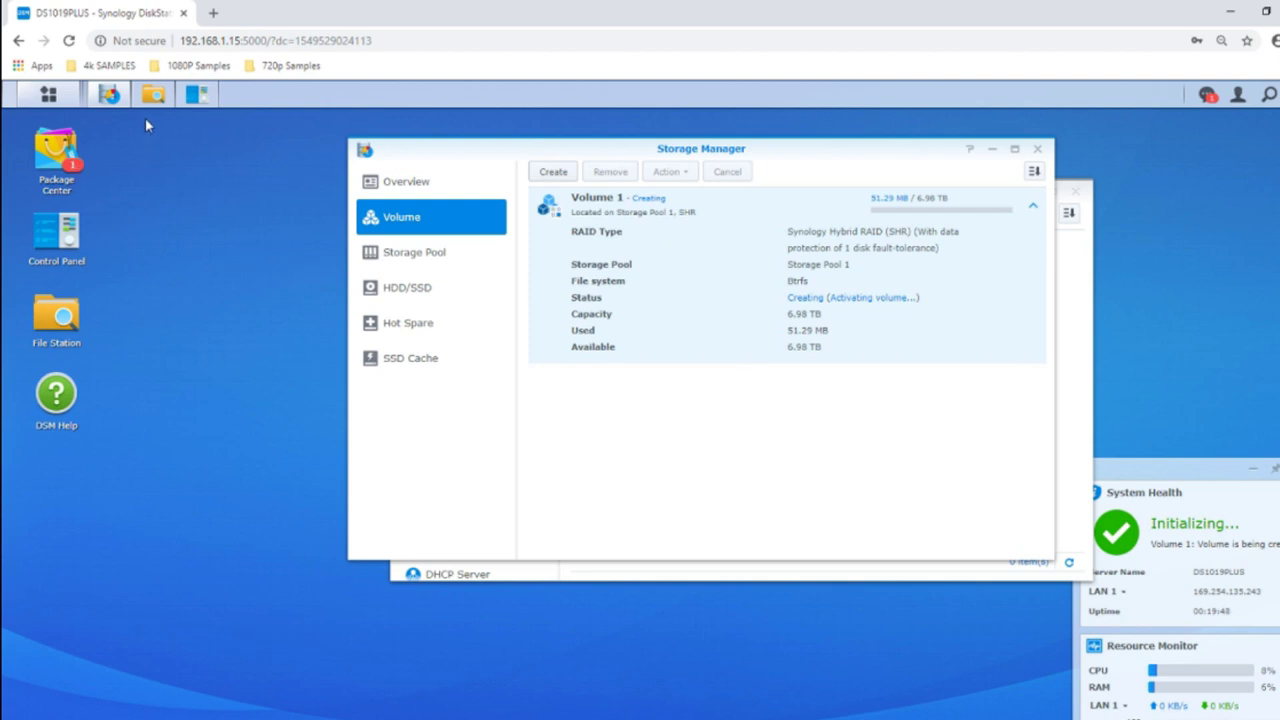
pyautogui.moveTo(157, 97)
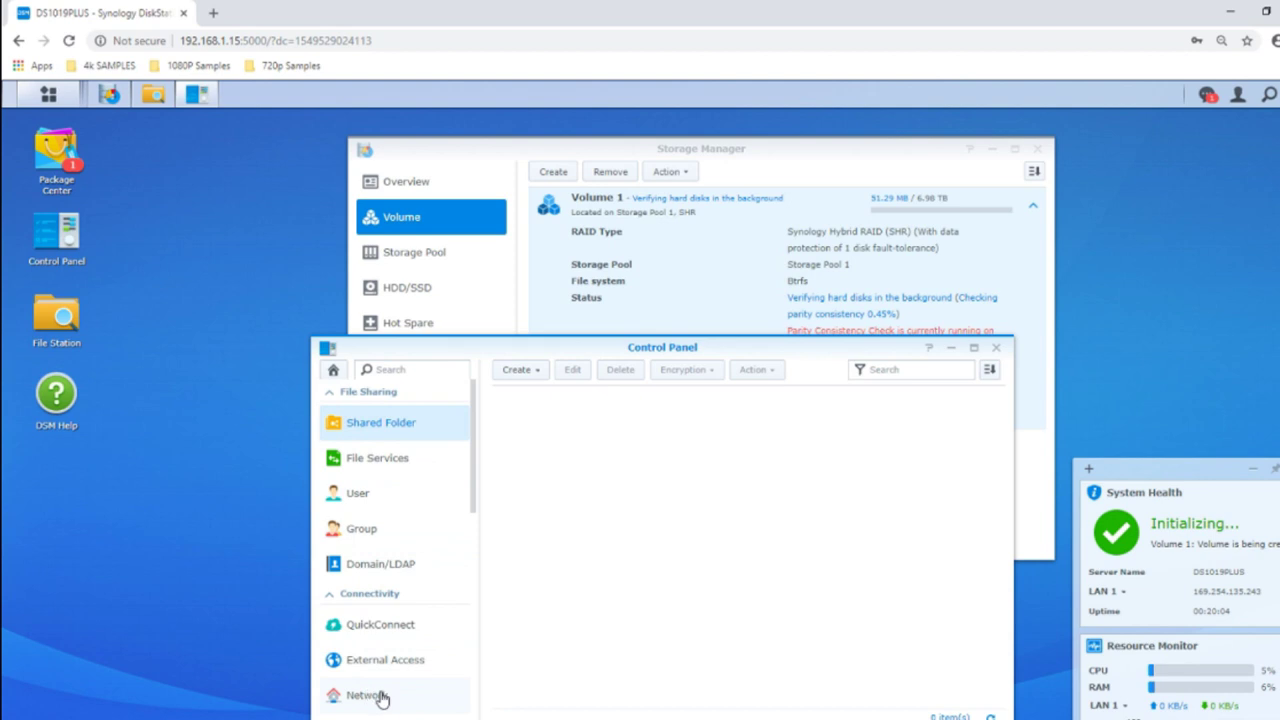
pyautogui.click(381, 697)
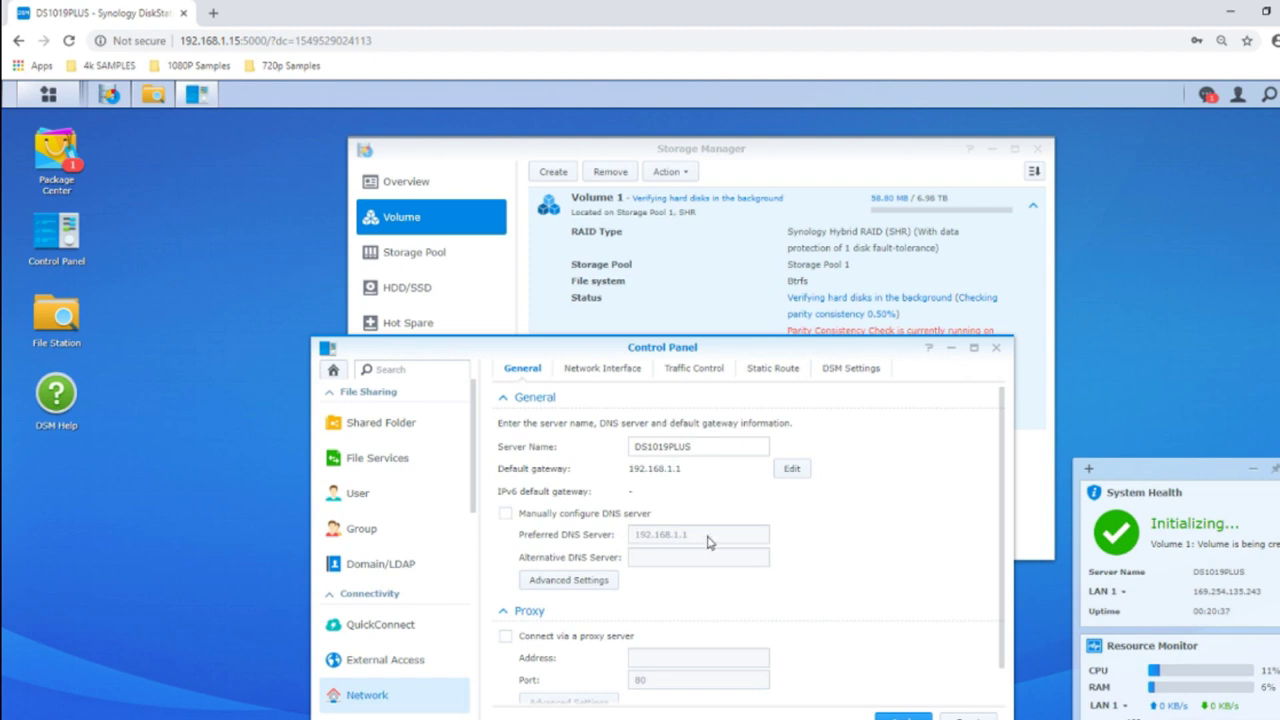
pyautogui.moveTo(710, 543); pyautogui.dragTo(686, 538)
pyautogui.click(716, 472)
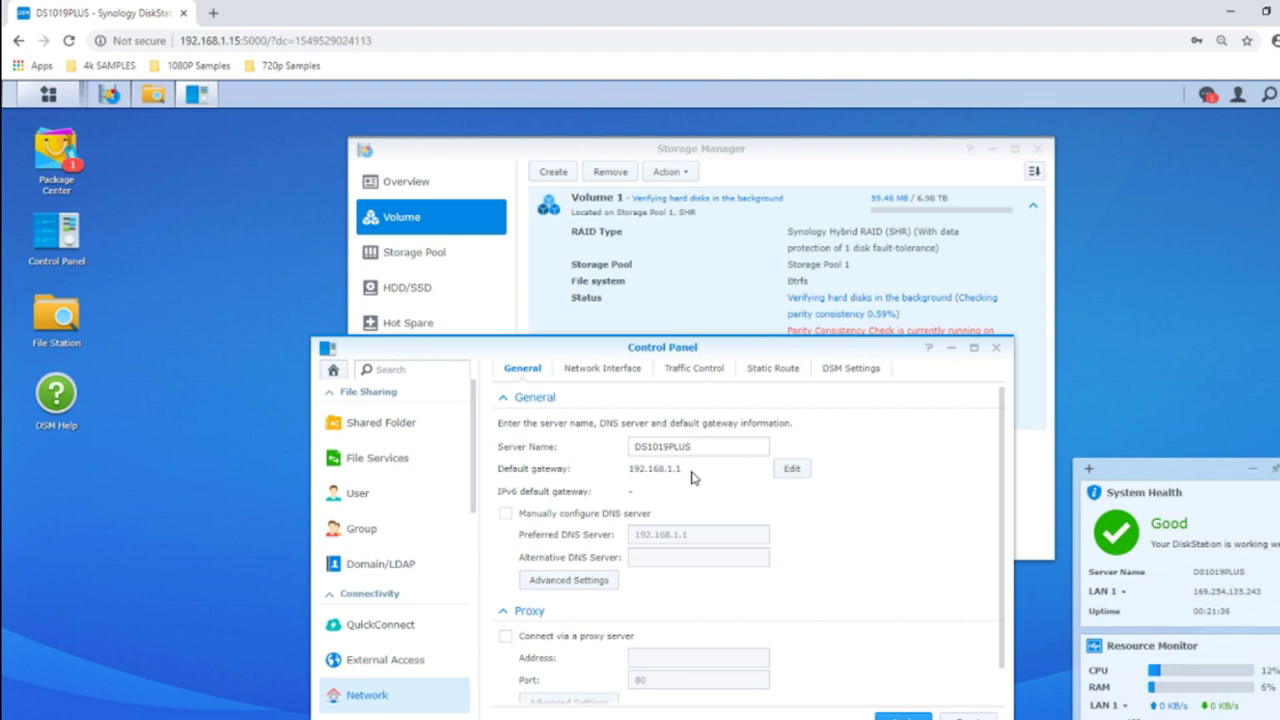
pyautogui.click(792, 472)
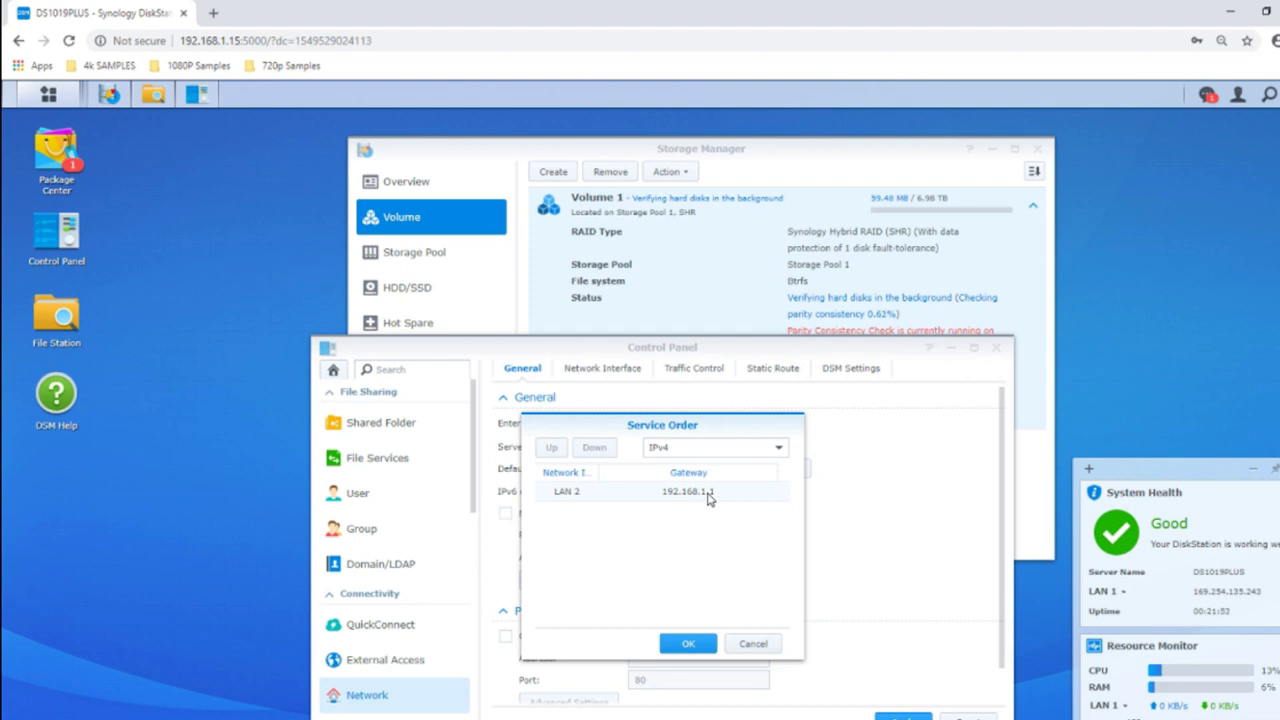
pyautogui.click(752, 643)
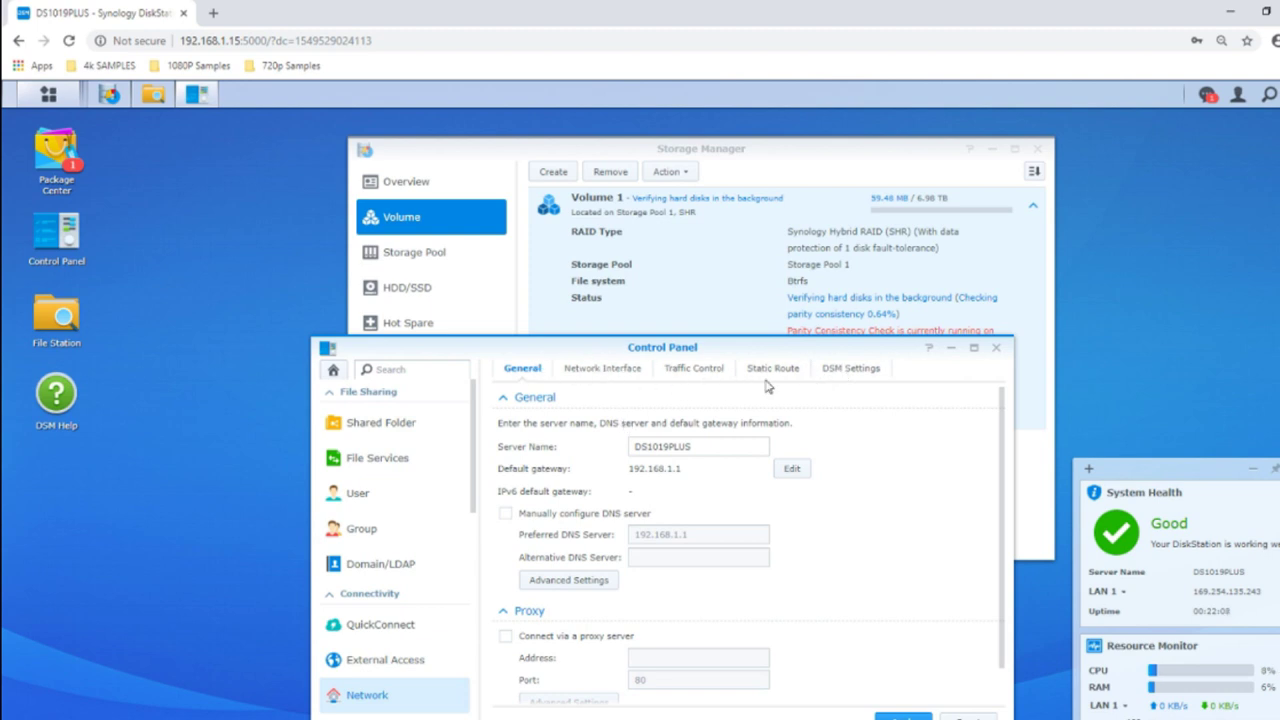
# Close Control Panel and launch File Station, which shows no shared folders yet.
pyautogui.click(997, 348)
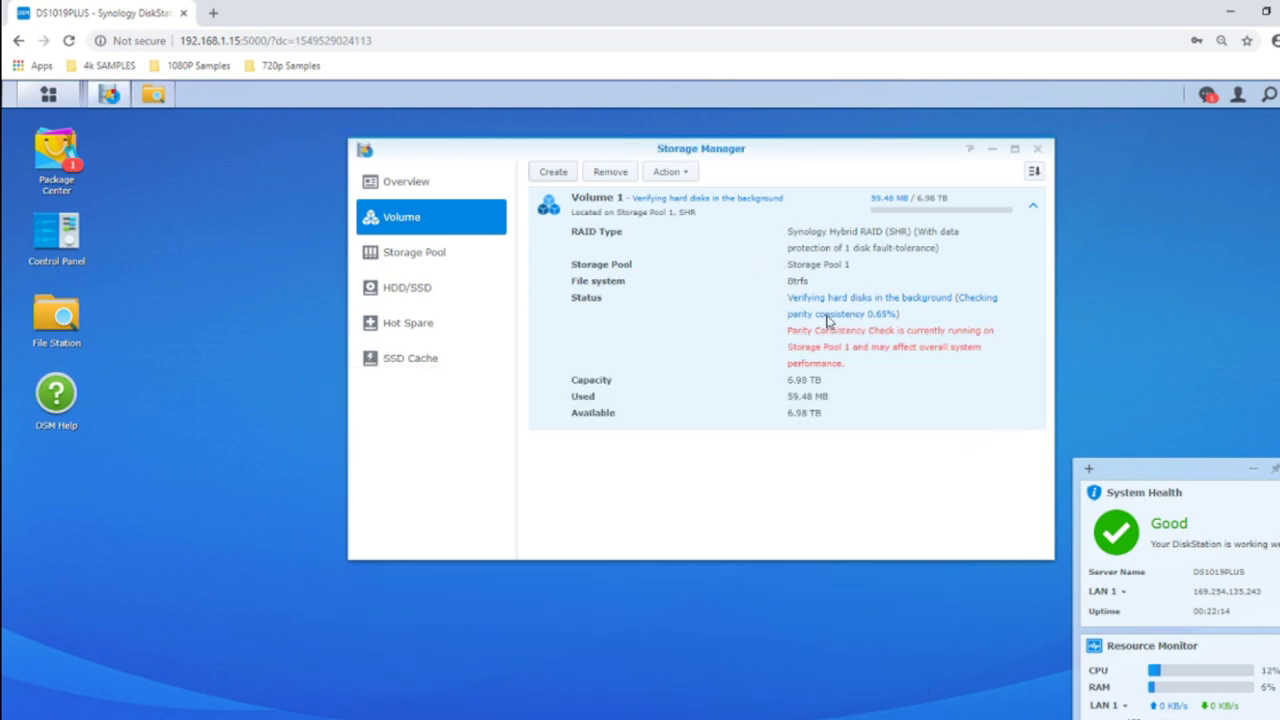
pyautogui.click(154, 97)
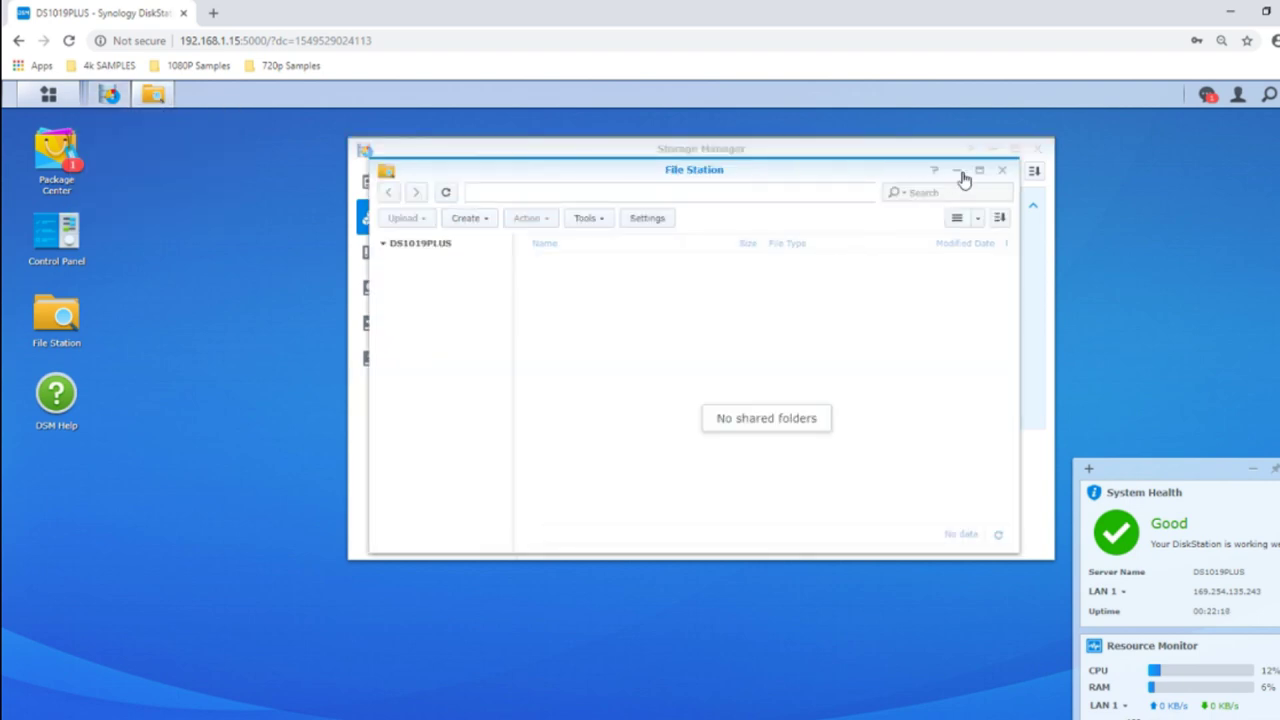
pyautogui.click(1002, 177)
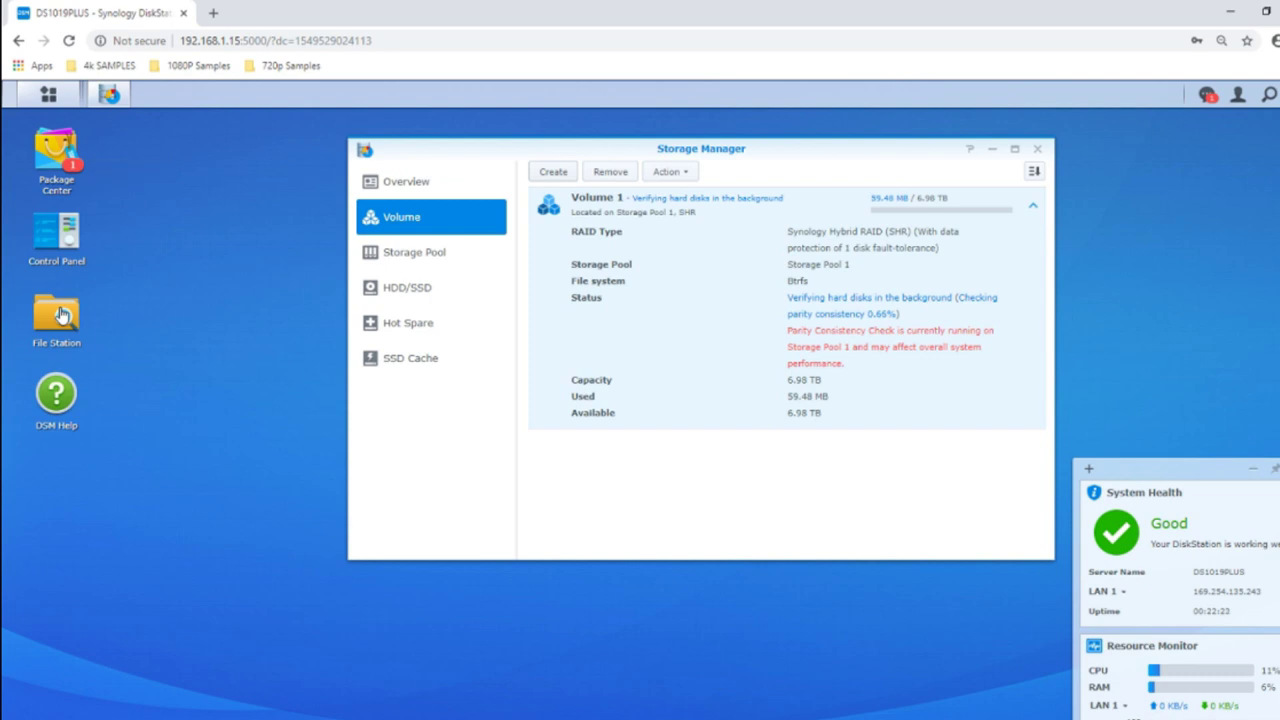
pyautogui.click(46, 345)
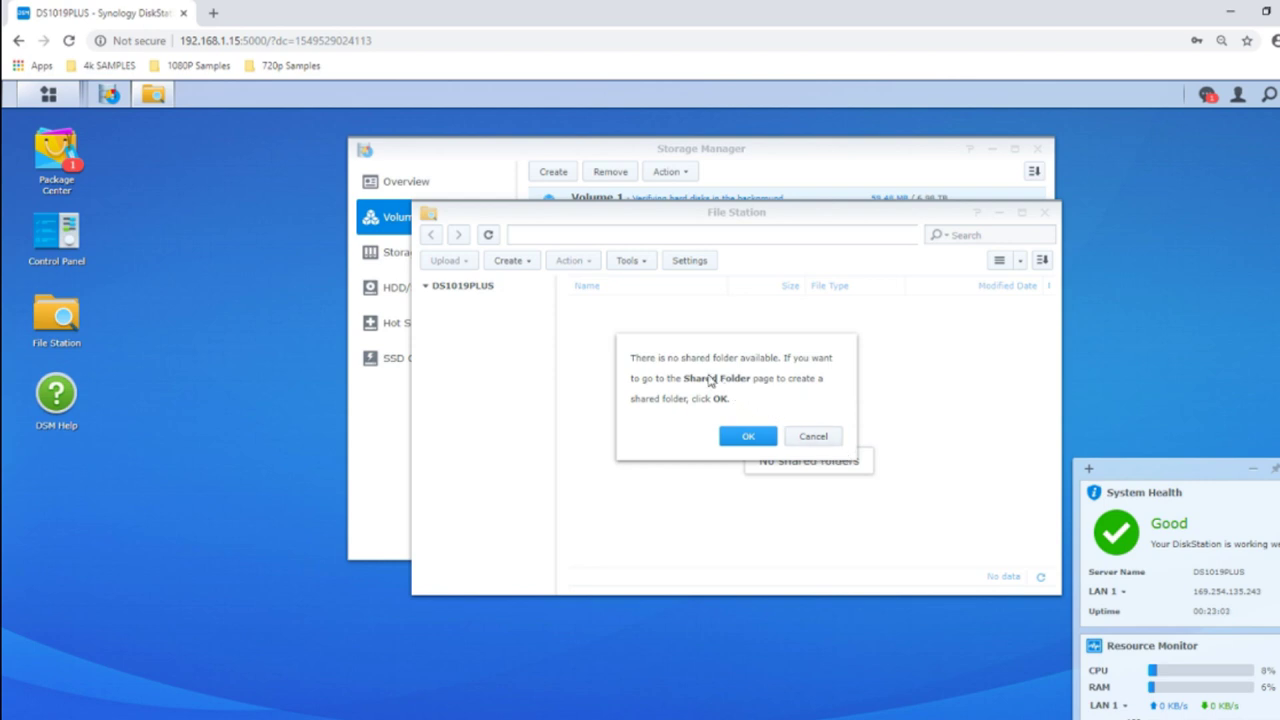
# Name the new shared folder 'MyShare' on Volume 1 and continue to Encryption.
pyautogui.click(743, 436)
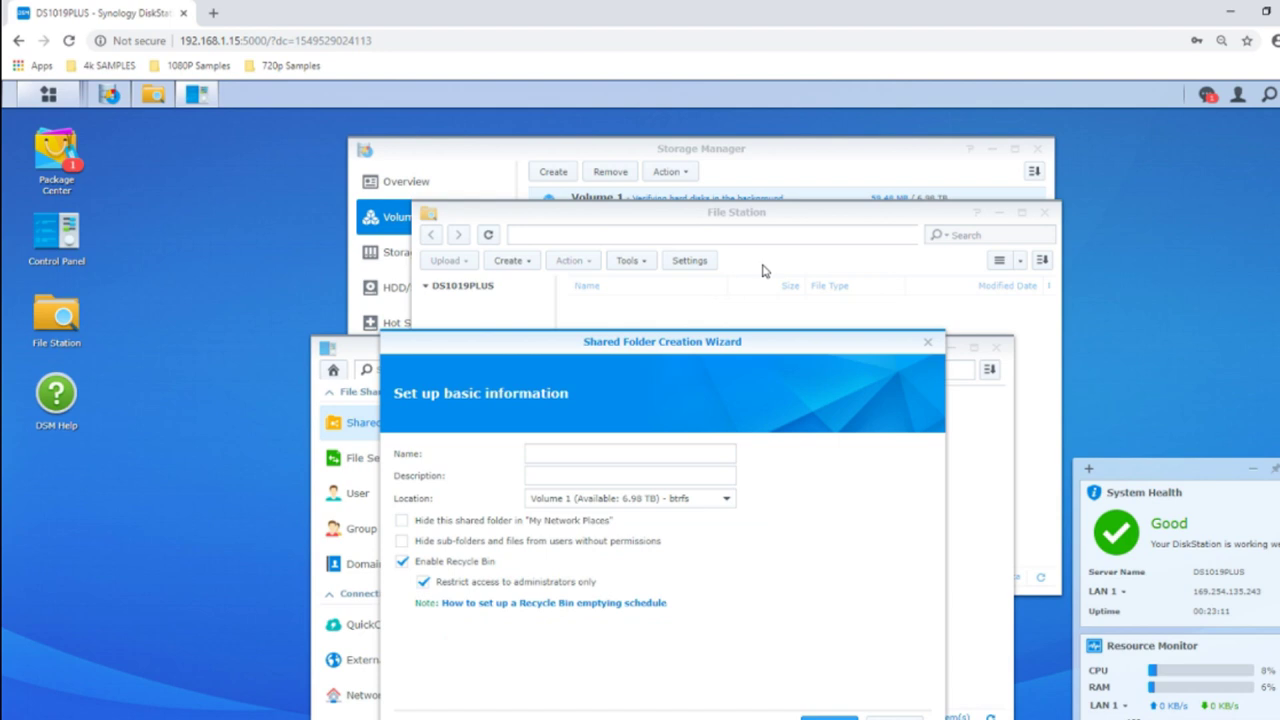
pyautogui.click(667, 457)
pyautogui.write('MyShare')
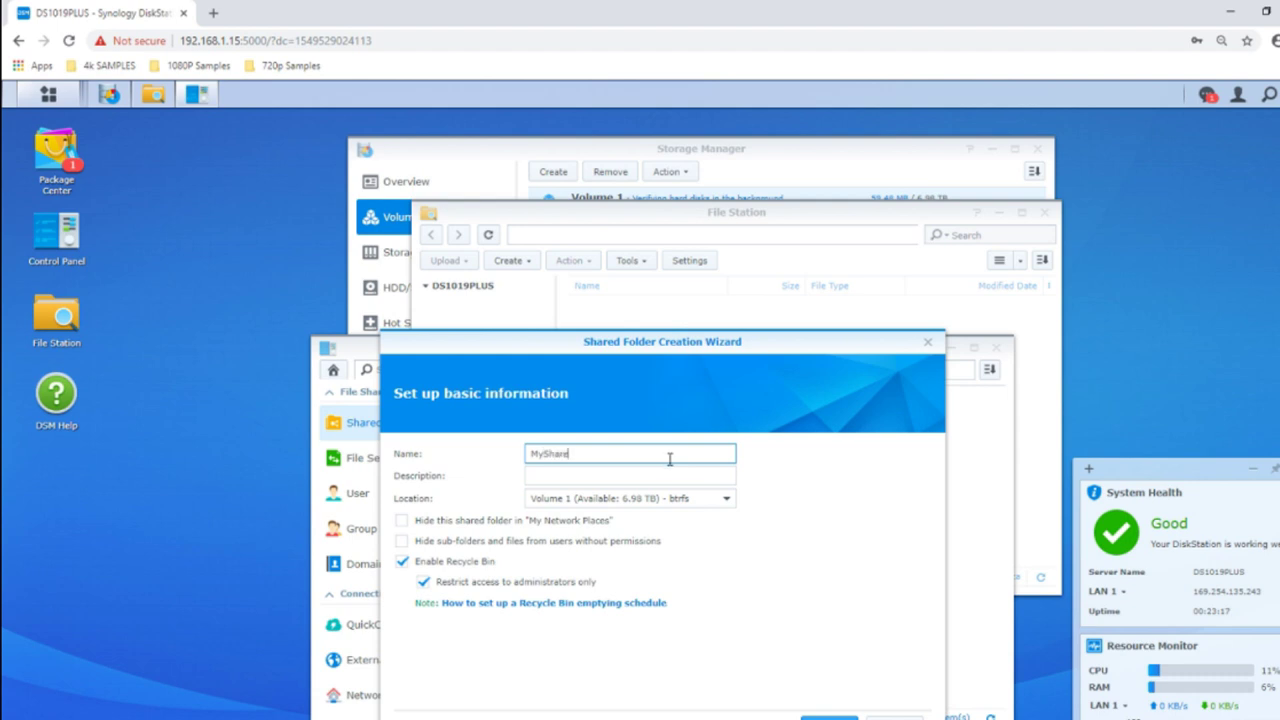
pyautogui.click(611, 479)
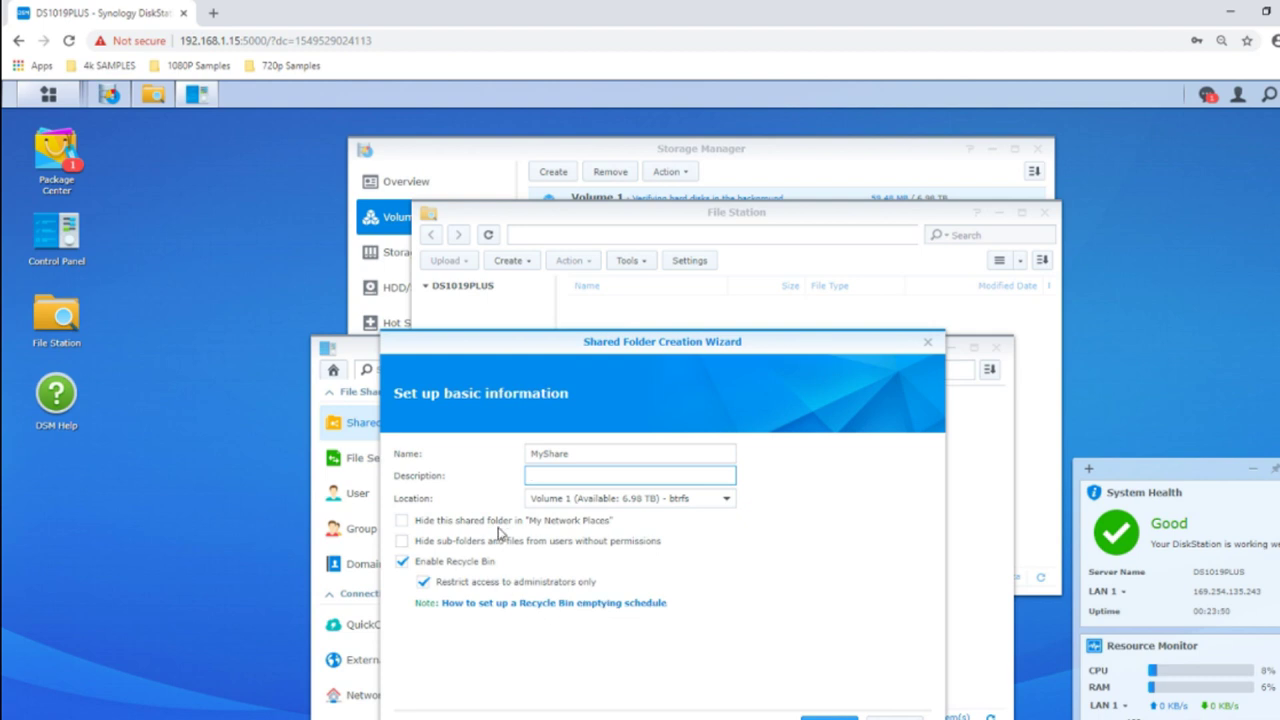
pyautogui.click(829, 717)
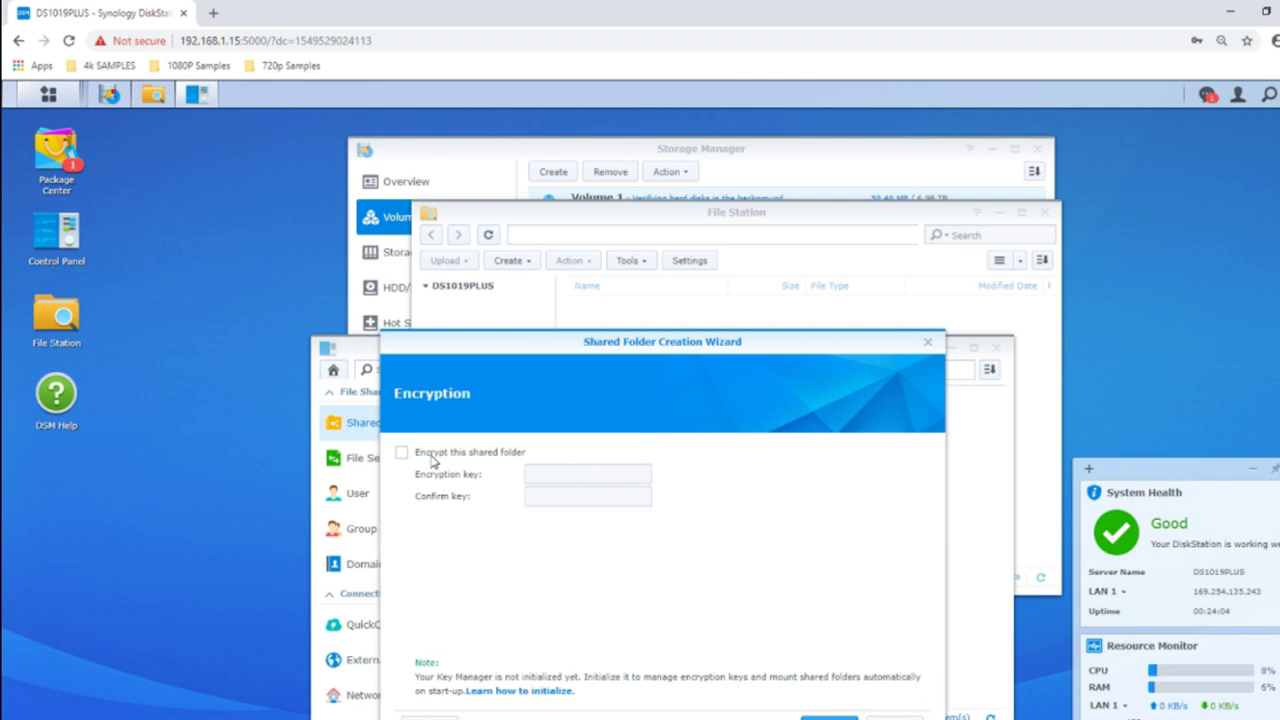
# Leave MyShare unencrypted with data checksum off, and apply to create the folder.
pyautogui.click(829, 717)
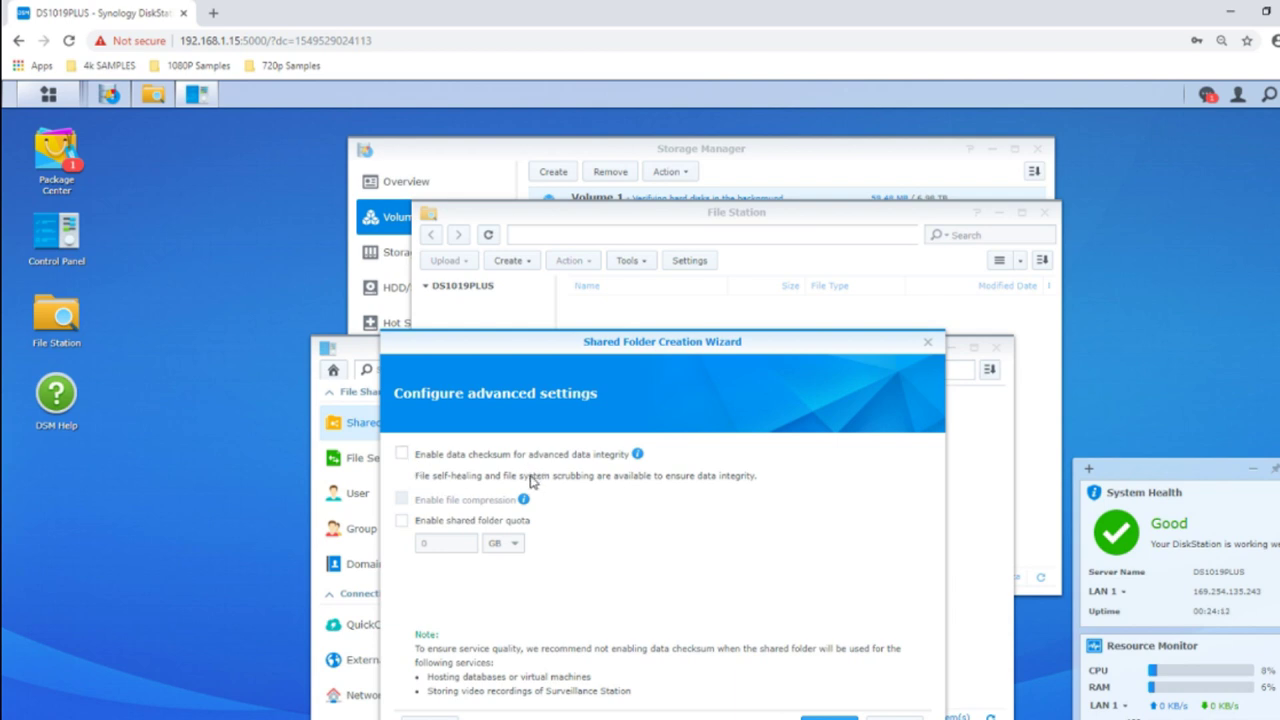
pyautogui.click(401, 457)
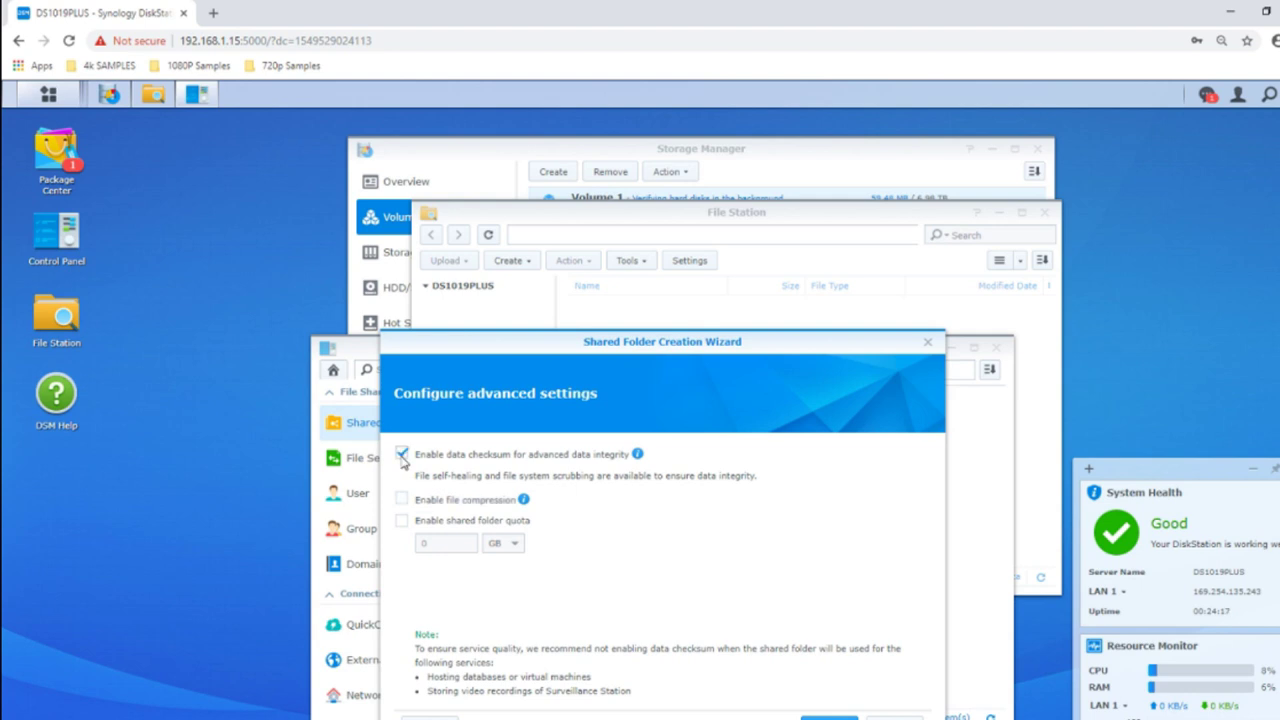
pyautogui.click(401, 456)
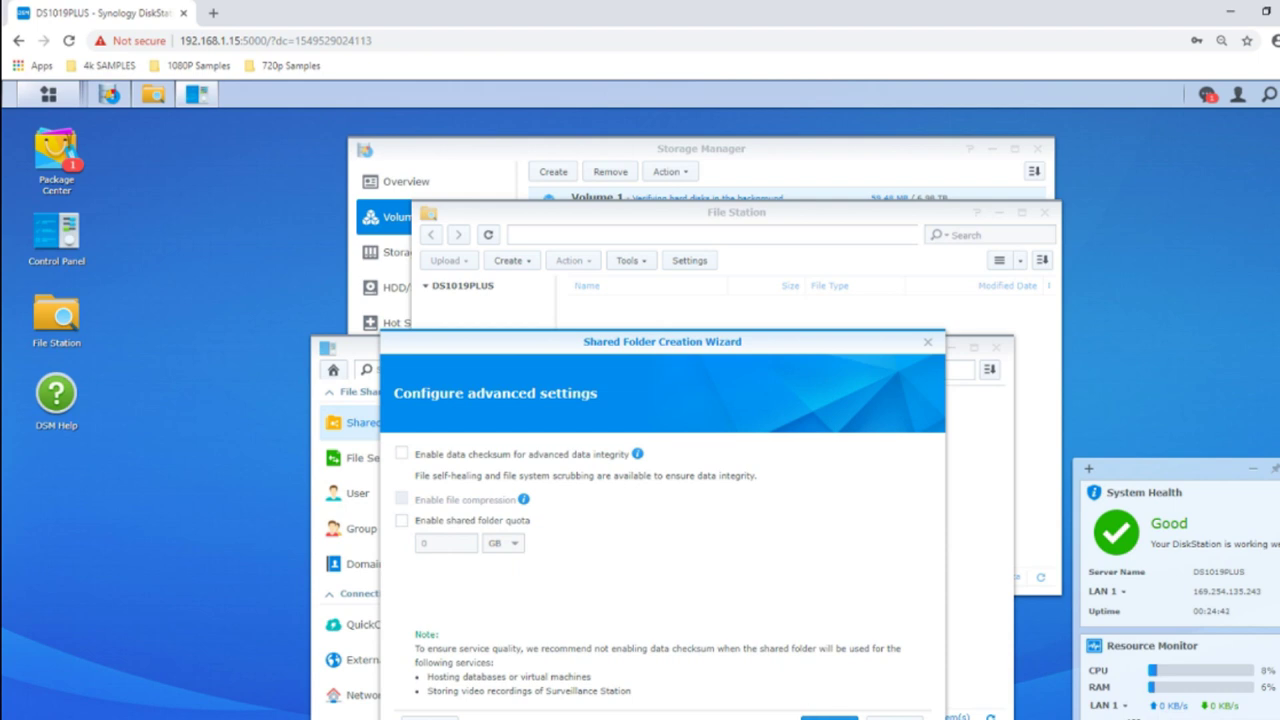
pyautogui.press('Return')
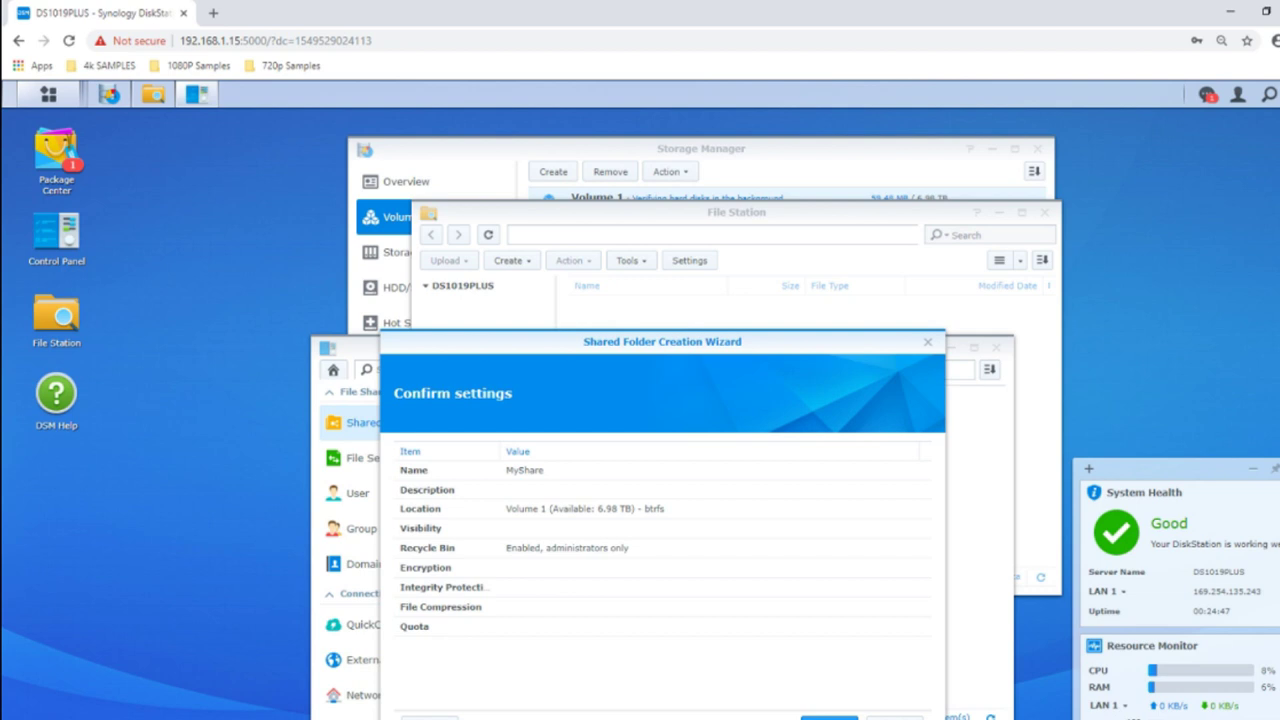
pyautogui.press('Return')
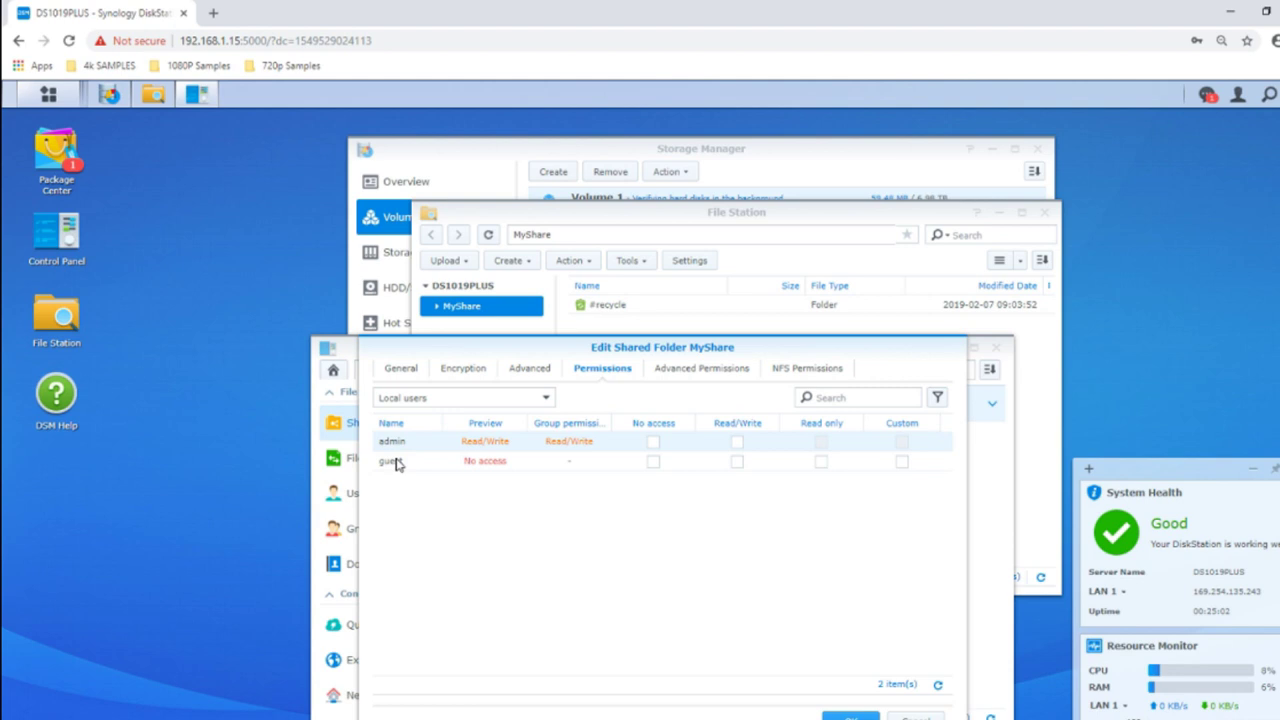
# Grant admin and guest Read/Write on MyShare and save the permissions.
pyautogui.click(737, 442)
pyautogui.click(737, 462)
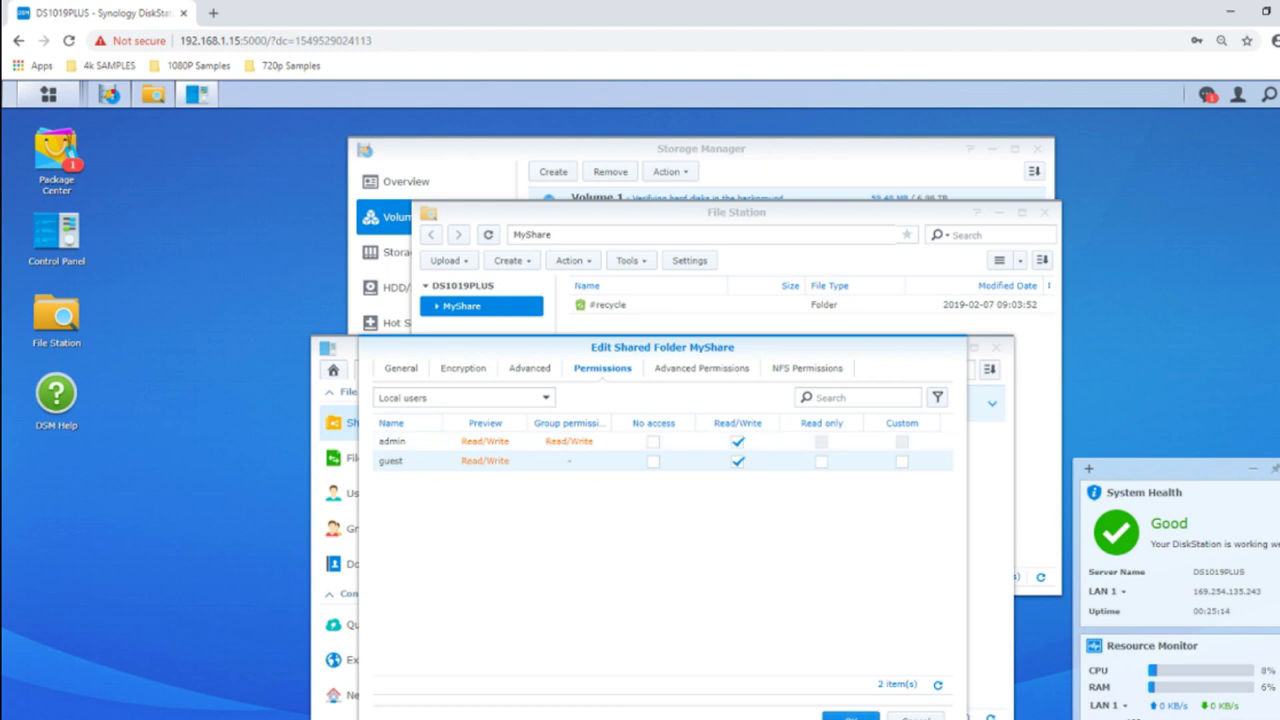
pyautogui.click(850, 717)
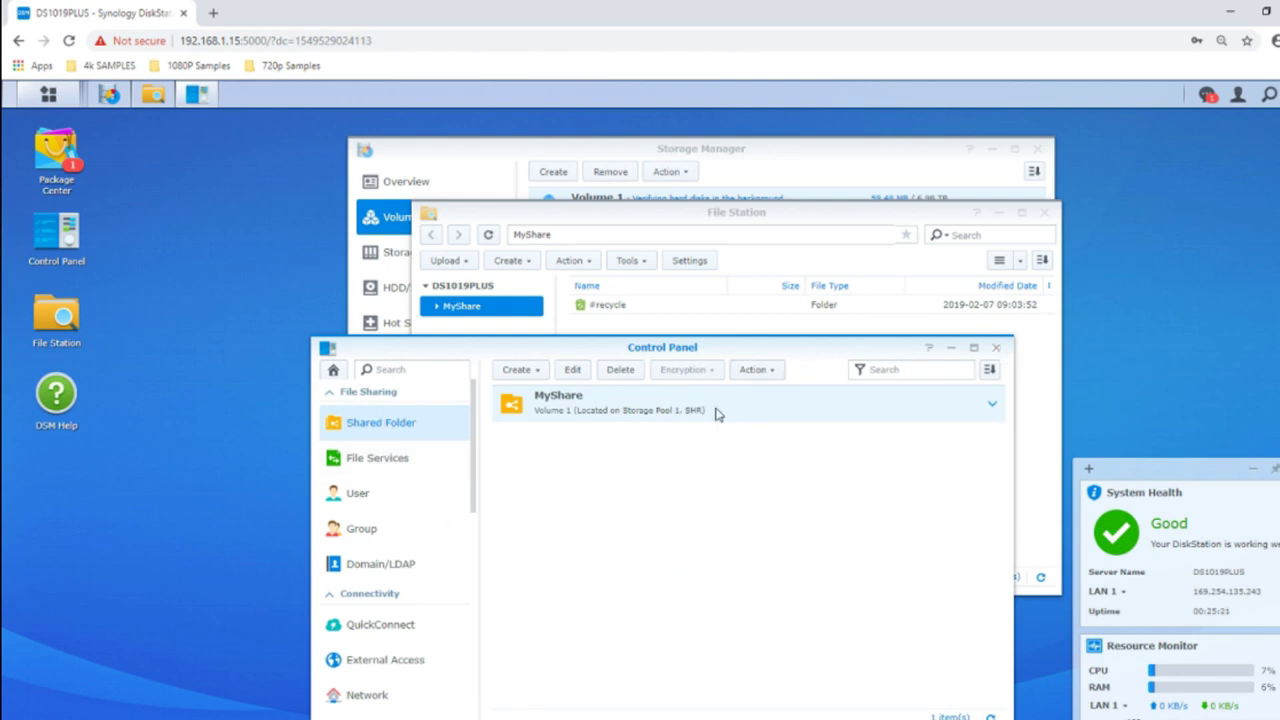
# Close Control Panel and create a new folder named 'My Files' in MyShare.
pyautogui.click(996, 347)
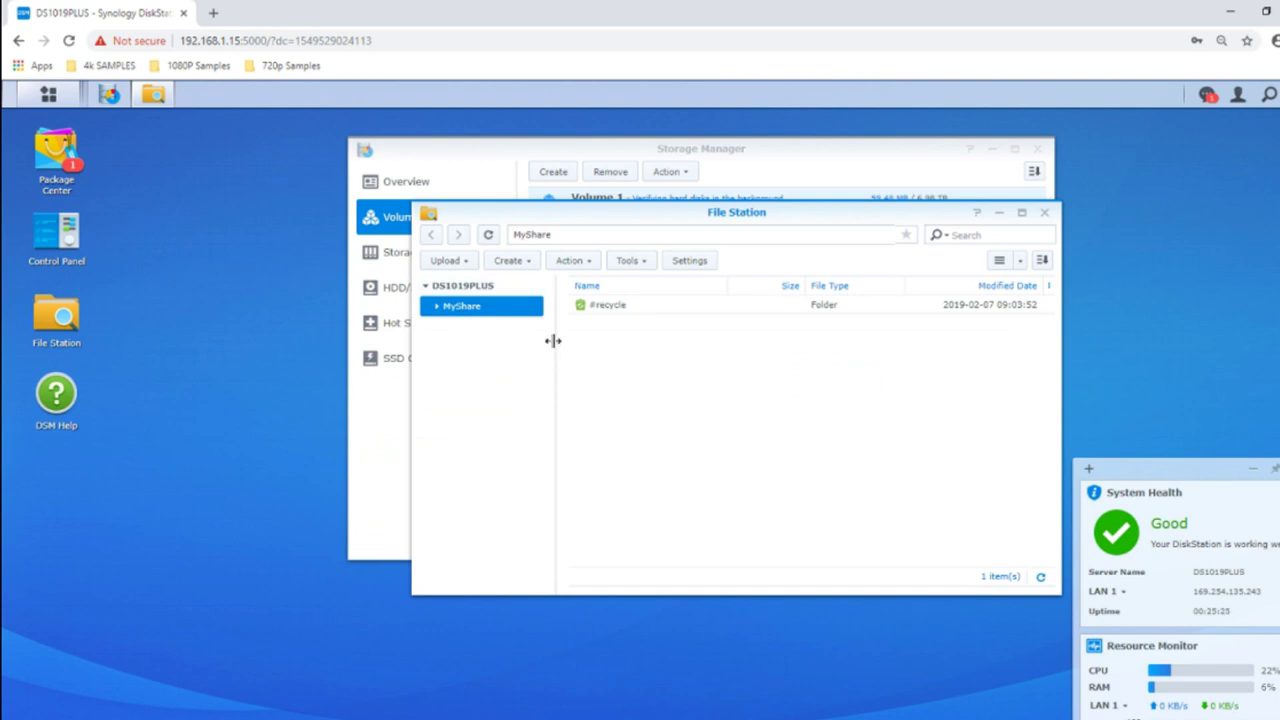
pyautogui.rightClick(664, 370)
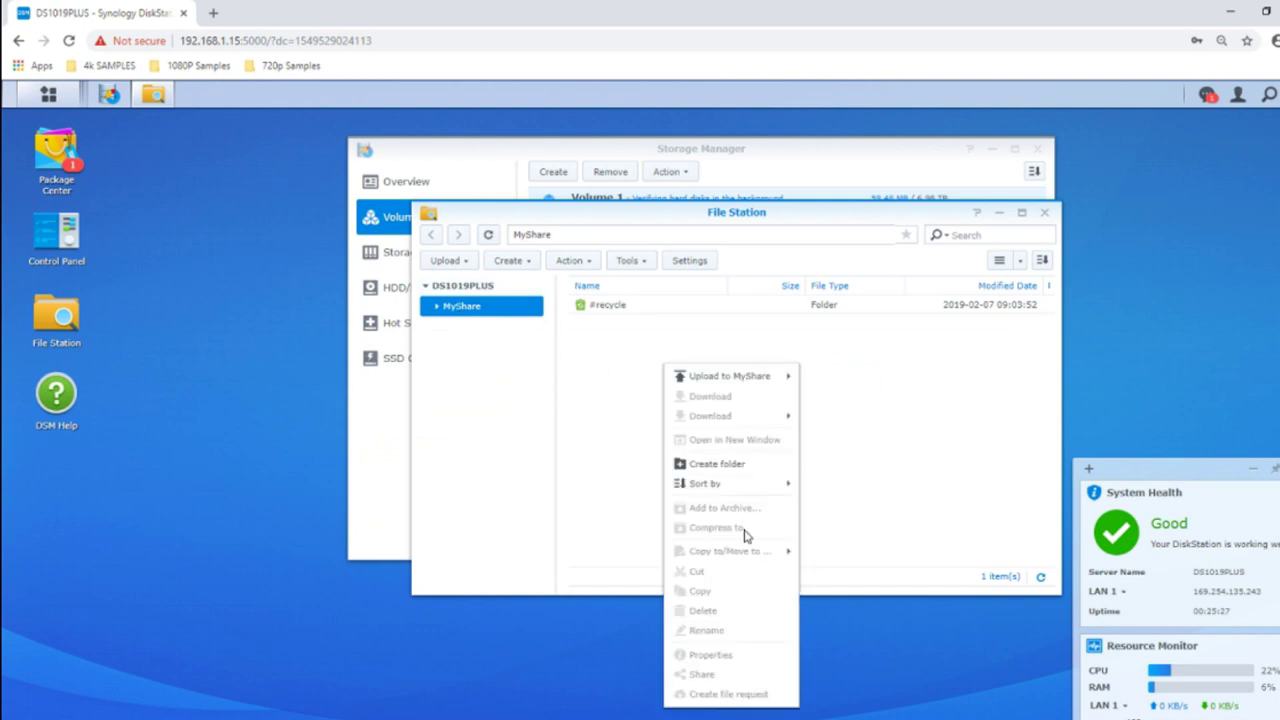
pyautogui.click(728, 466)
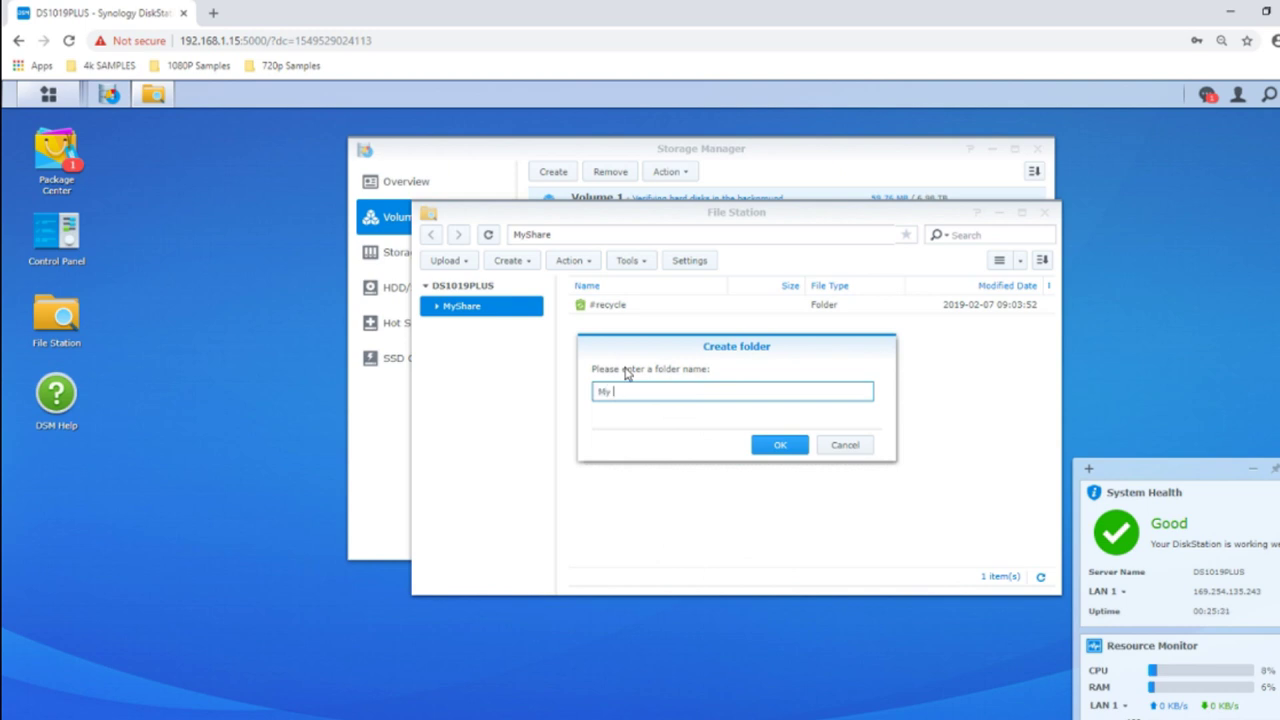
pyautogui.write('My Files')
pyautogui.press('Return')
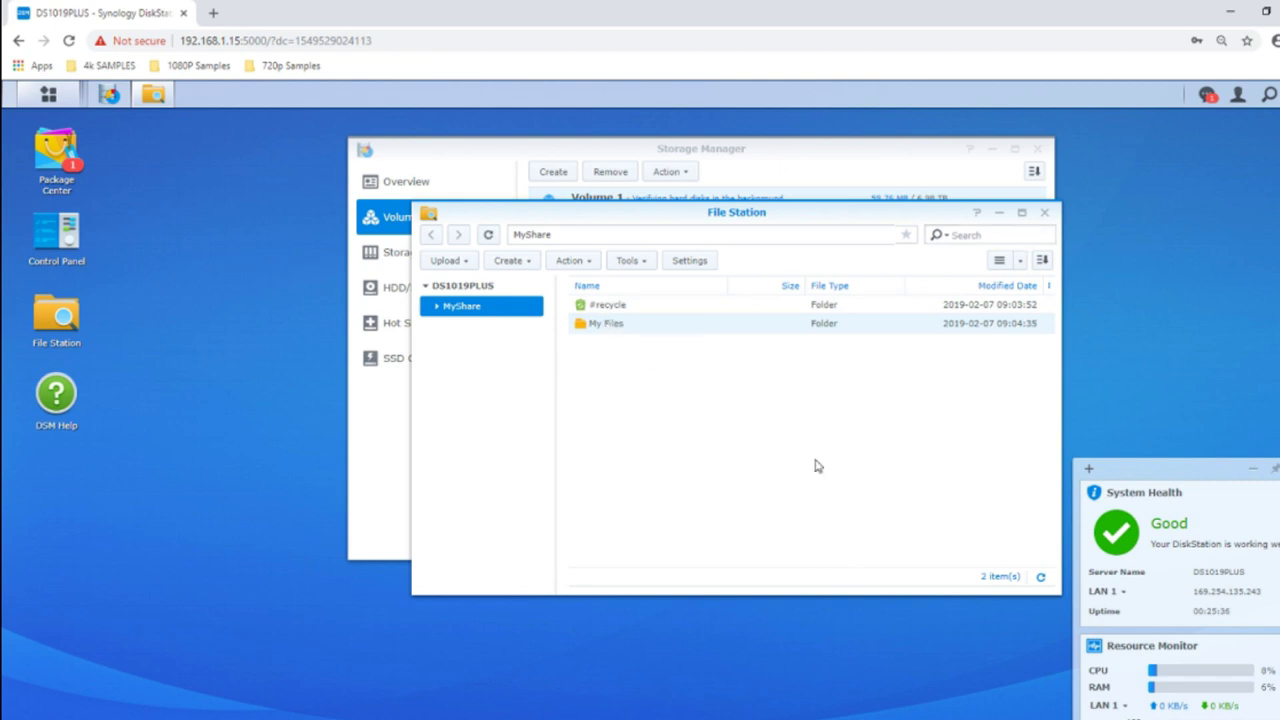
# Upload the Mac Mini vs NAS M4A file from Desktop > TEST FOLDERS, skipping existing files.
pyautogui.click(456, 263)
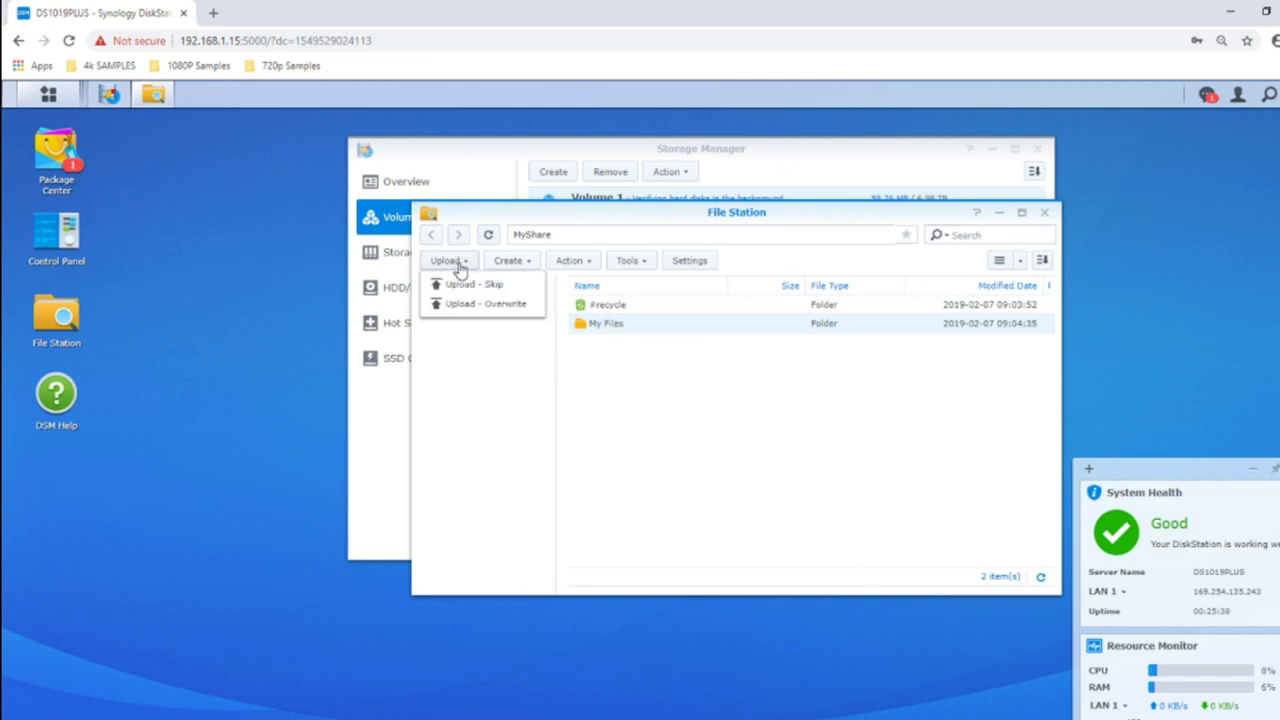
pyautogui.click(478, 289)
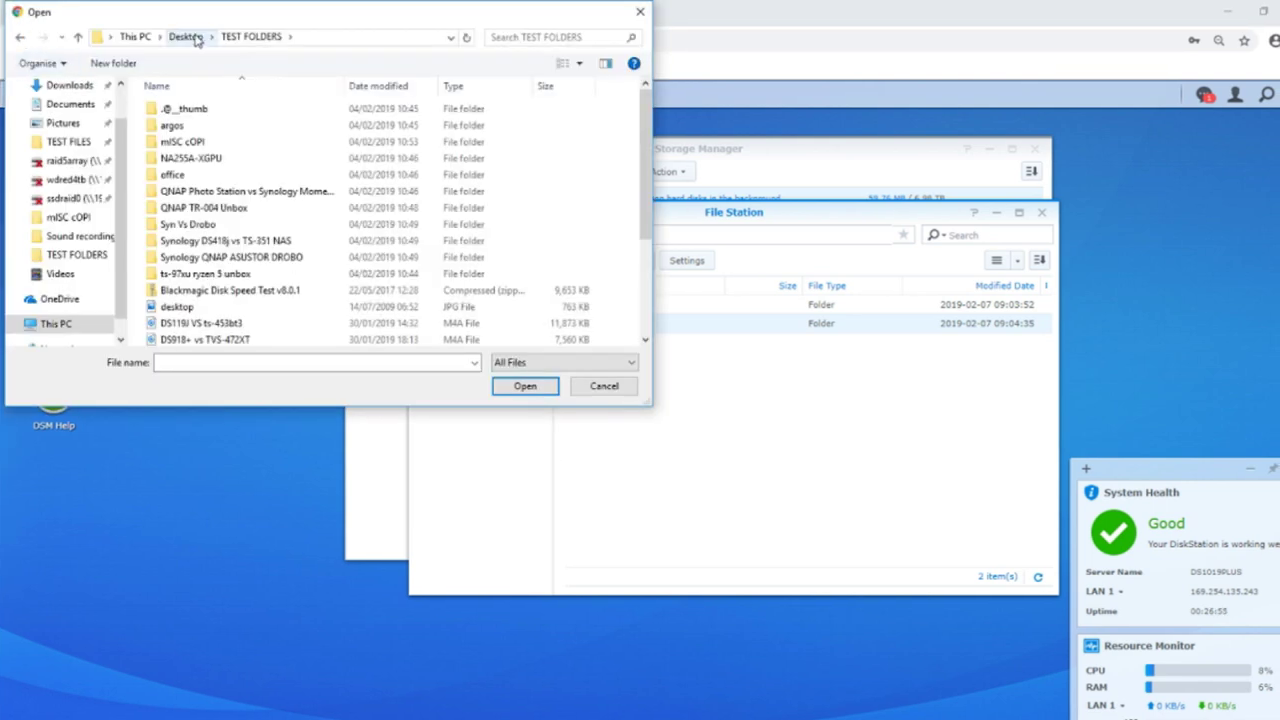
pyautogui.click(186, 36)
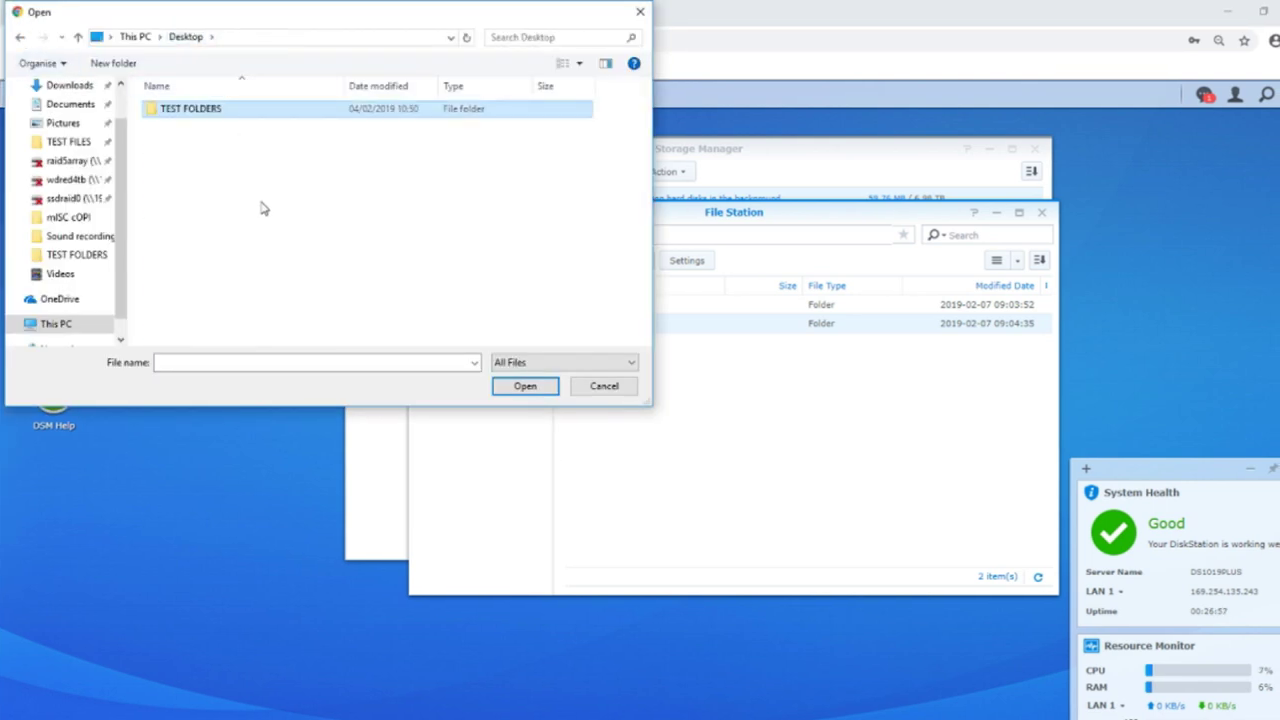
pyautogui.doubleClick(211, 118)
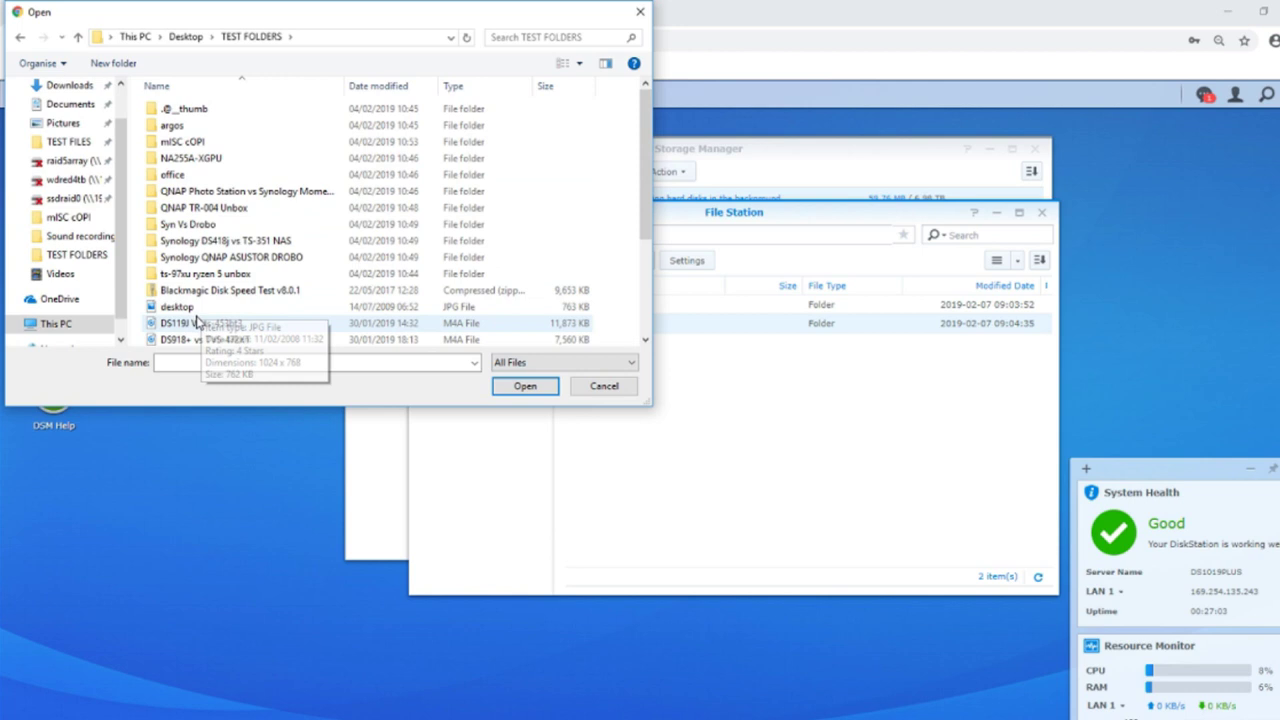
pyautogui.scroll(-3, 230, 290)
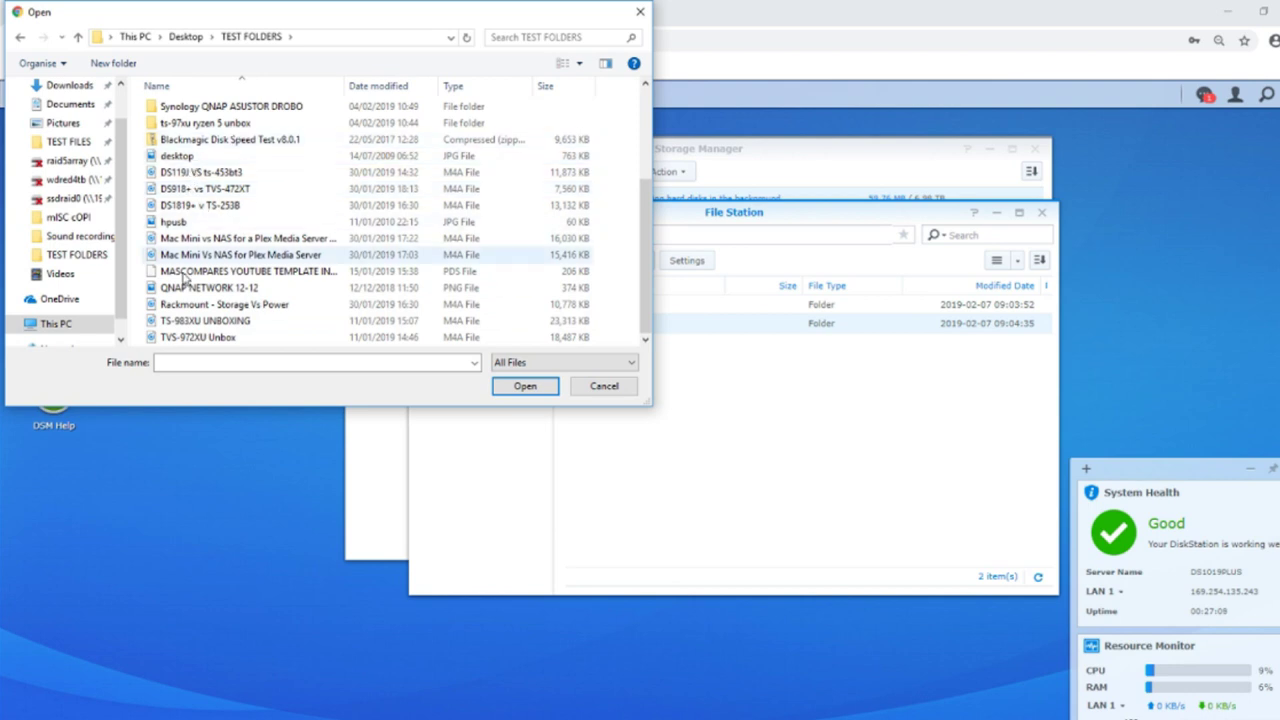
pyautogui.doubleClick(225, 238)
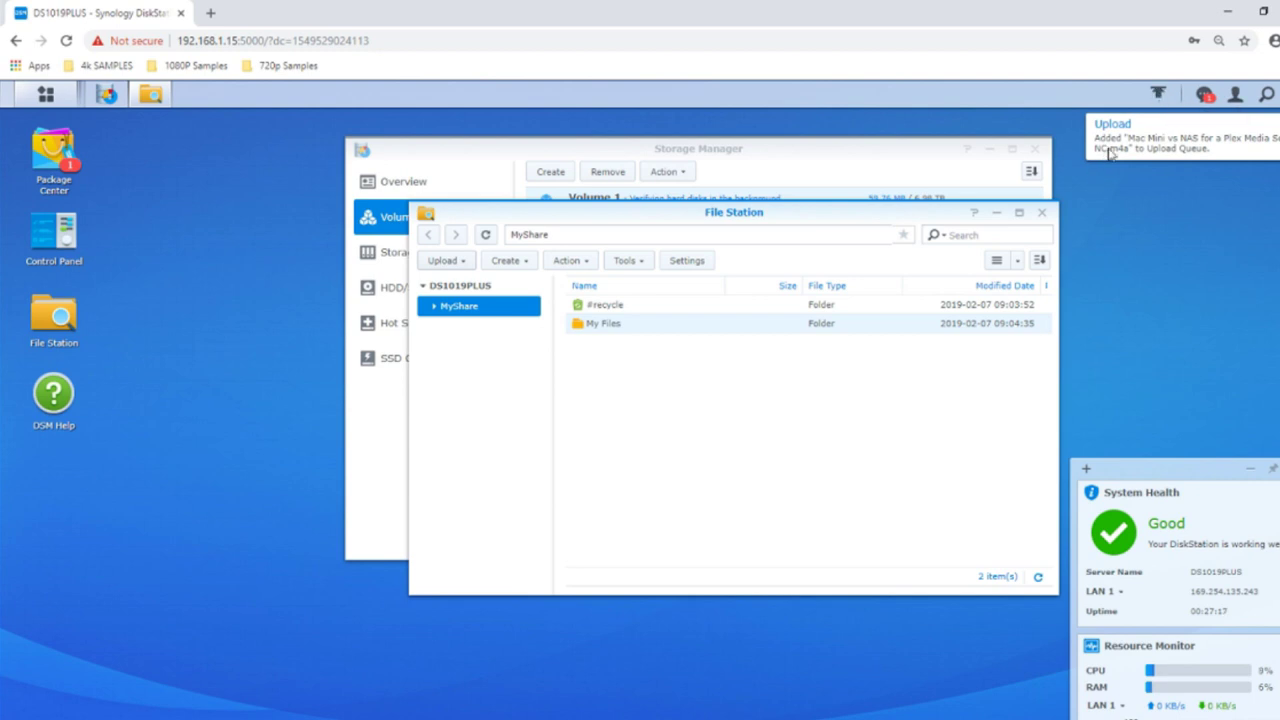
# Confirm in File Task Monitor that the 15.7 MB upload completed, then close it.
pyautogui.click(1158, 93)
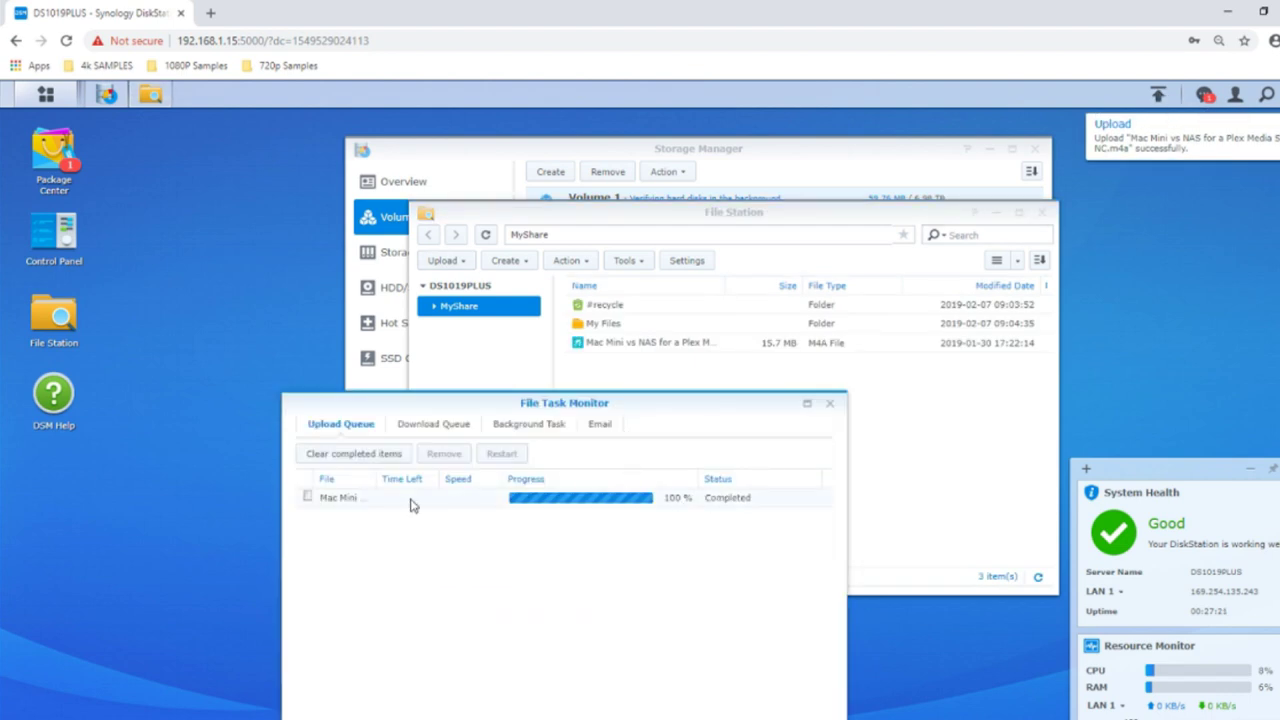
pyautogui.click(829, 403)
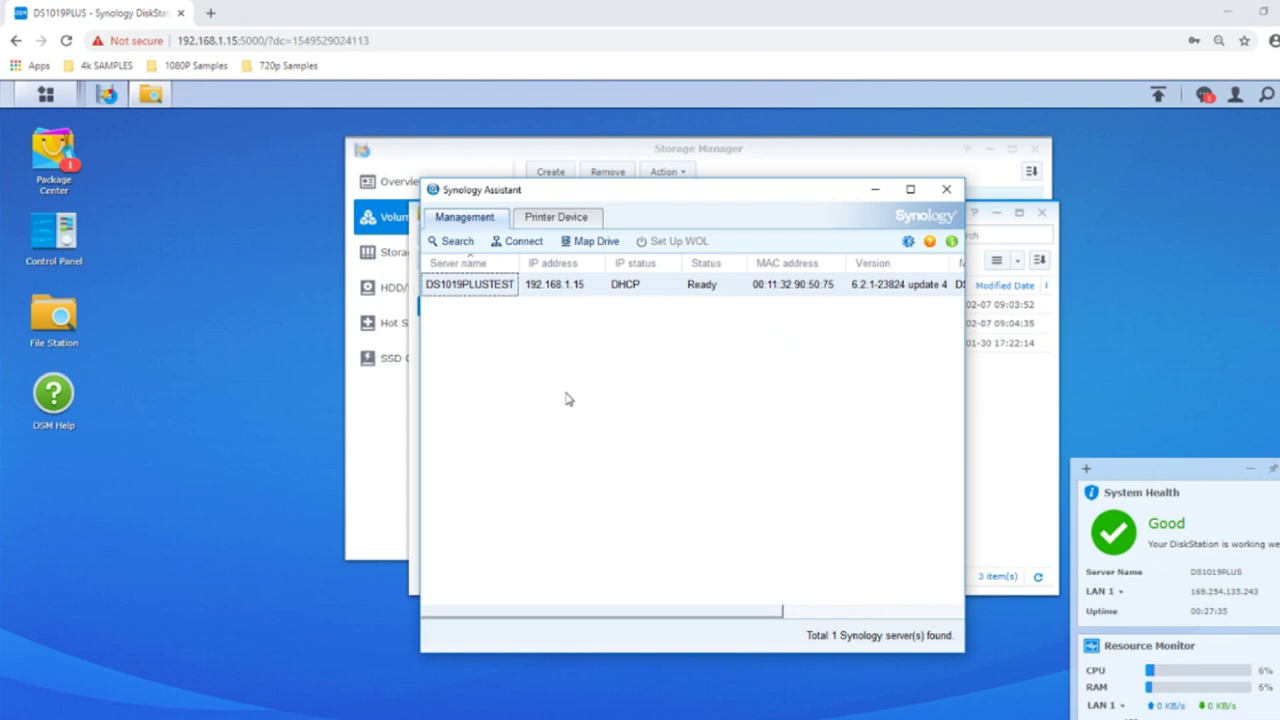
# Start Map Drive for DS1019PLUSTEST and sign in with the NAS account credentials.
pyautogui.rightClick(501, 284)
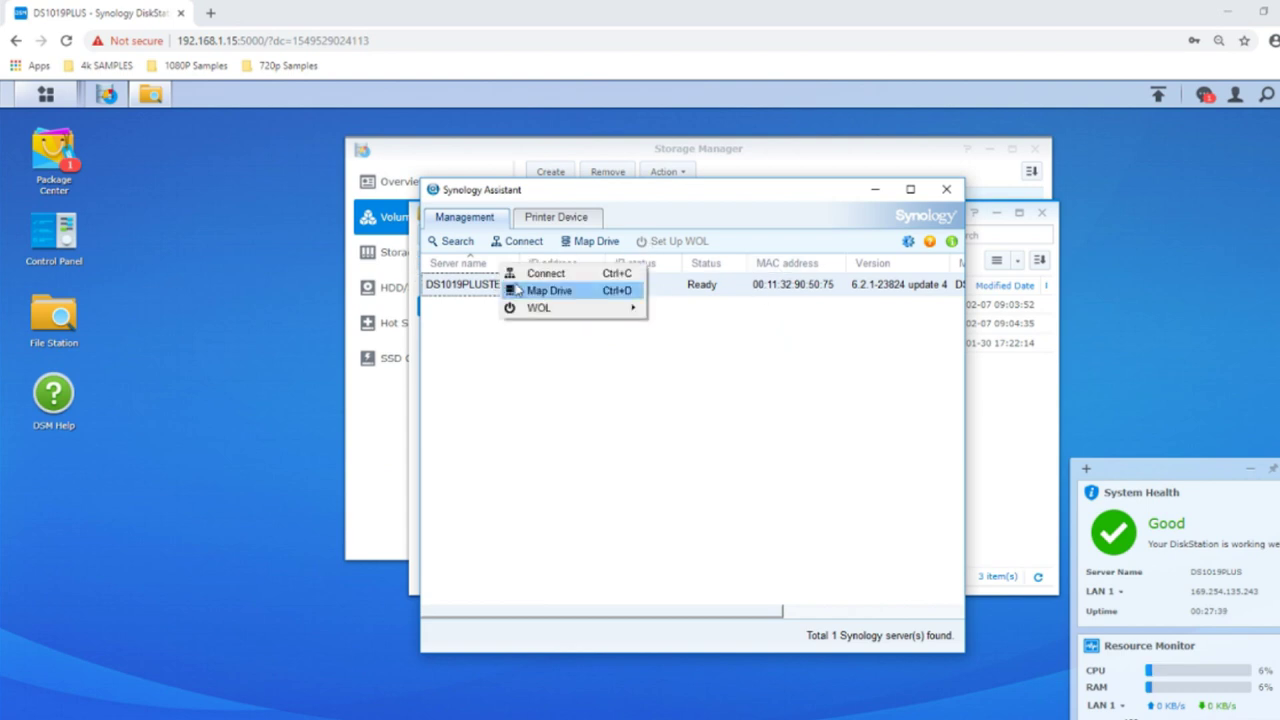
pyautogui.click(570, 291)
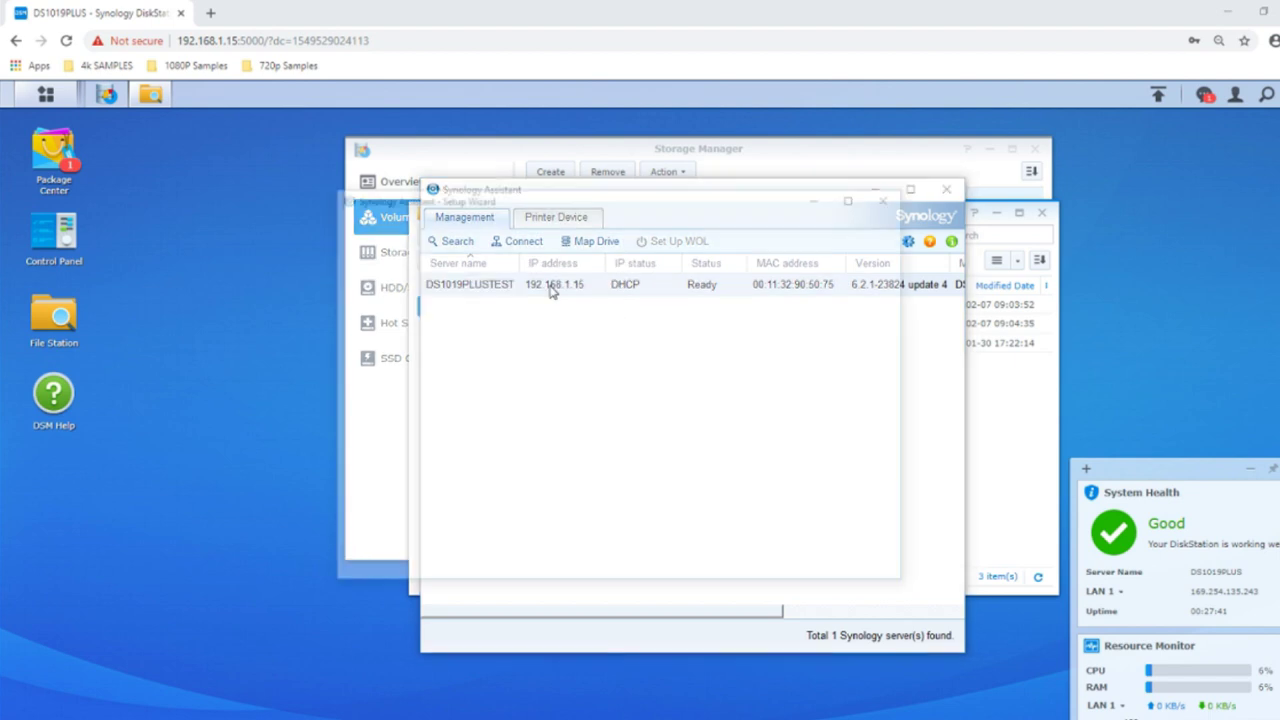
pyautogui.write('admin')
pyautogui.press('Tab')
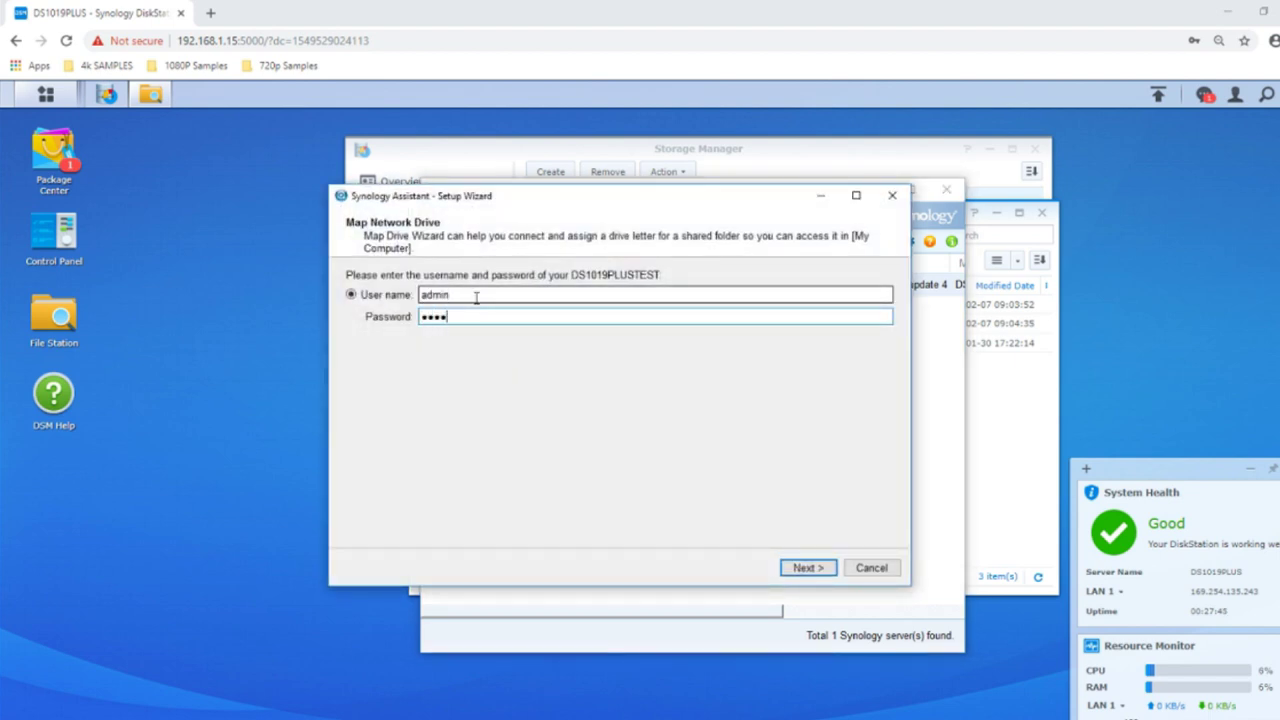
pyautogui.click(808, 567)
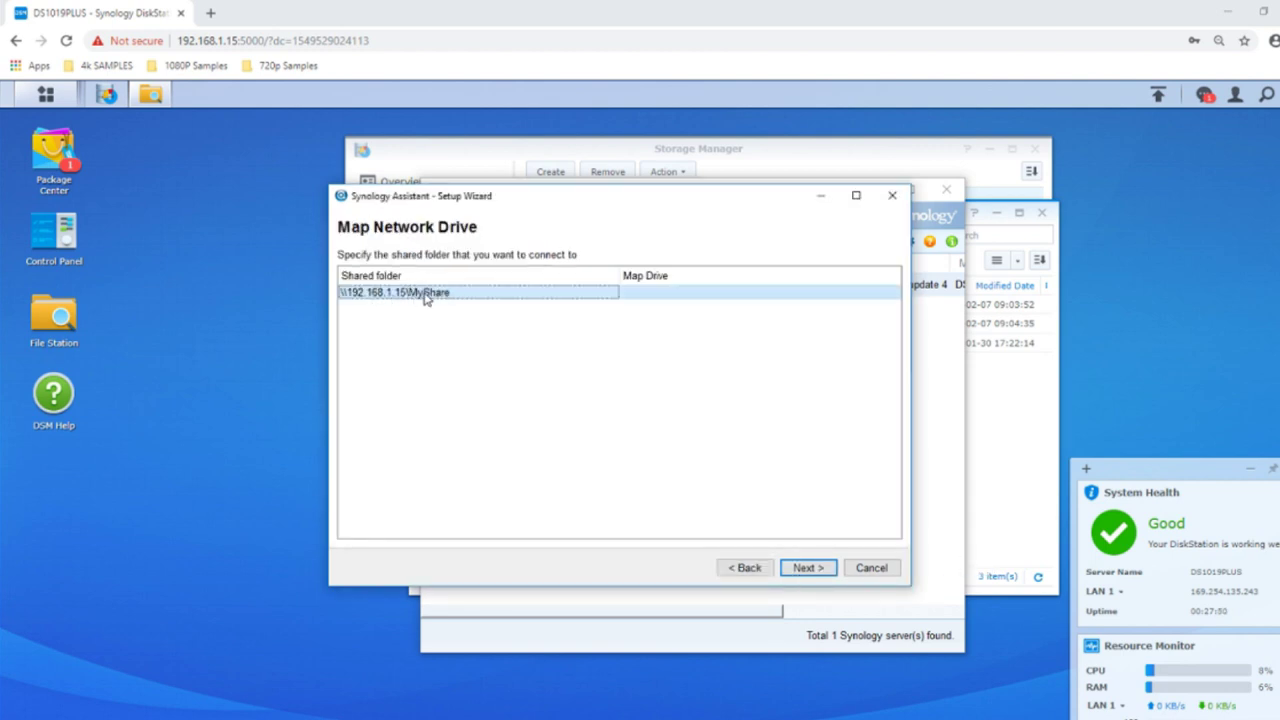
# Map MyShare to drive Z: and set the mapped drive to open when finished.
pyautogui.click(808, 567)
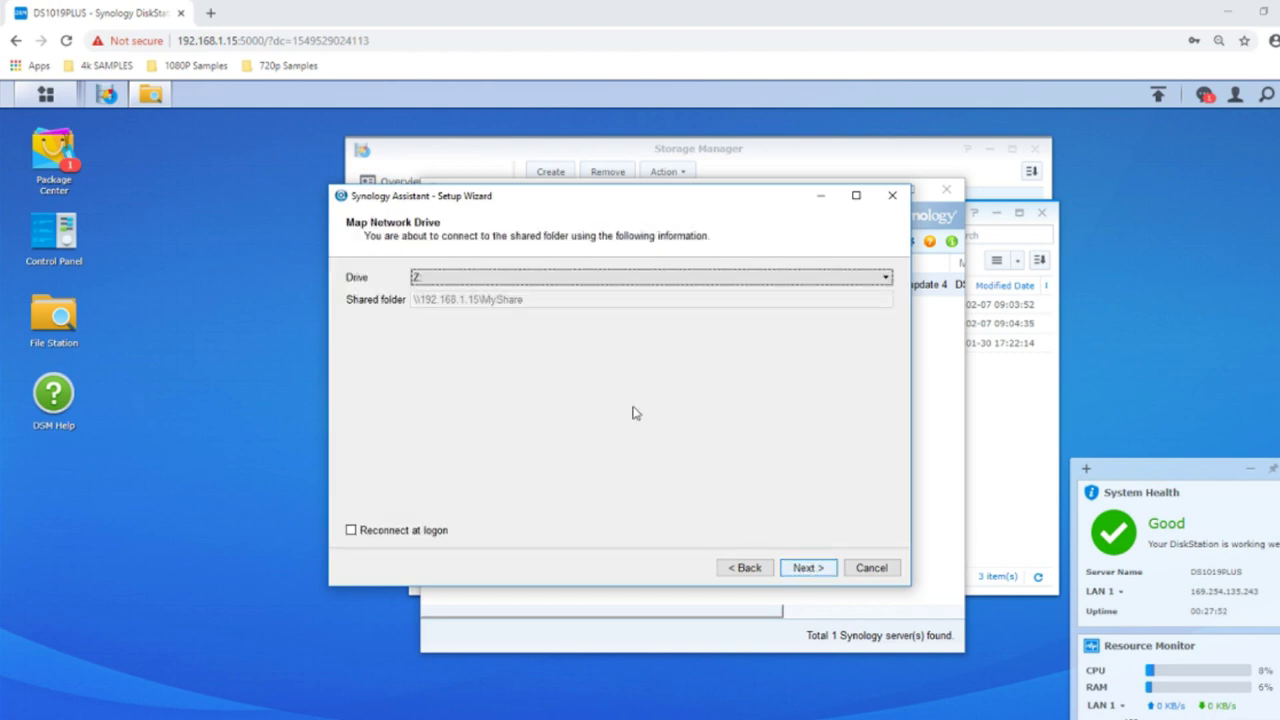
pyautogui.click(435, 280)
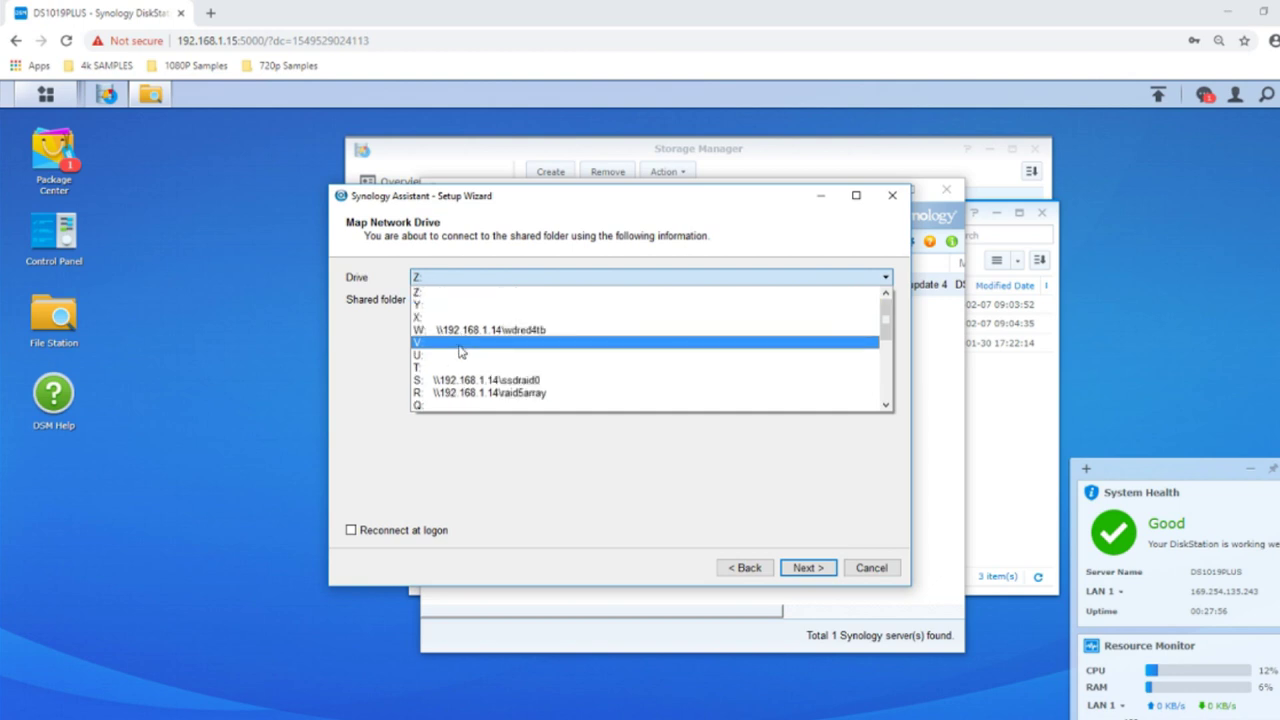
pyautogui.scroll(-1, 445, 315)
pyautogui.scroll(1, 435, 300)
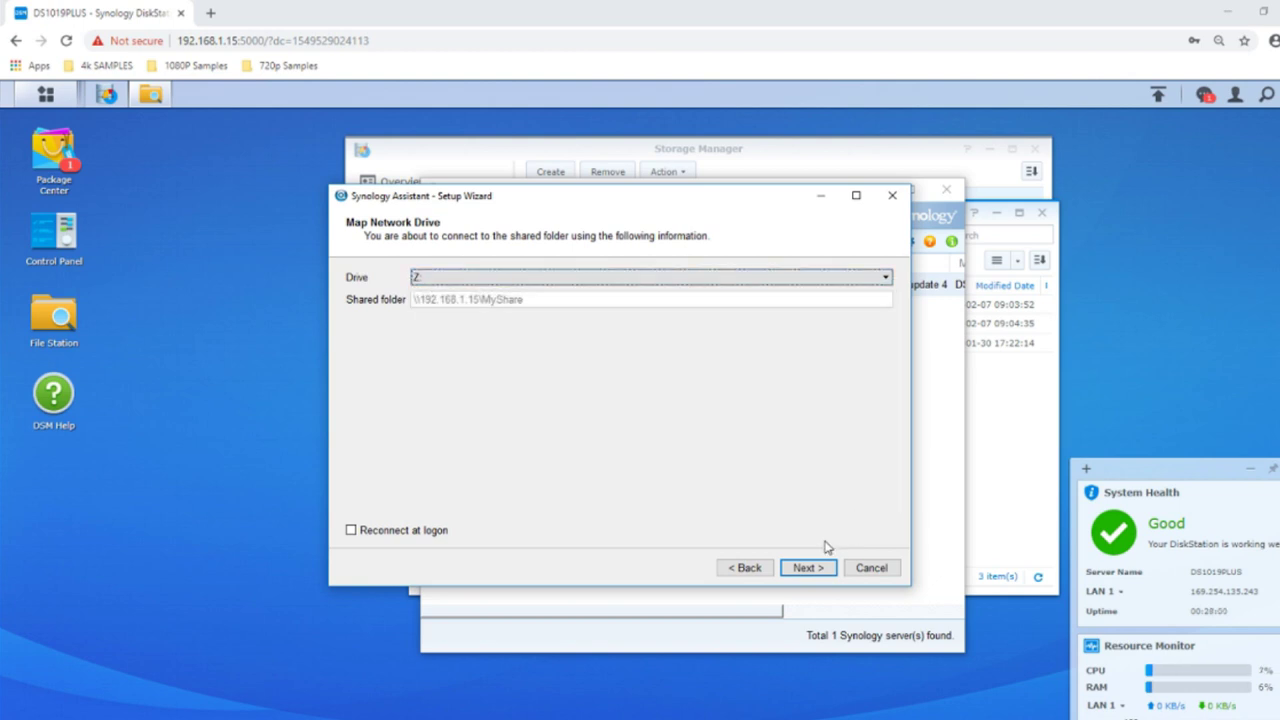
pyautogui.click(805, 568)
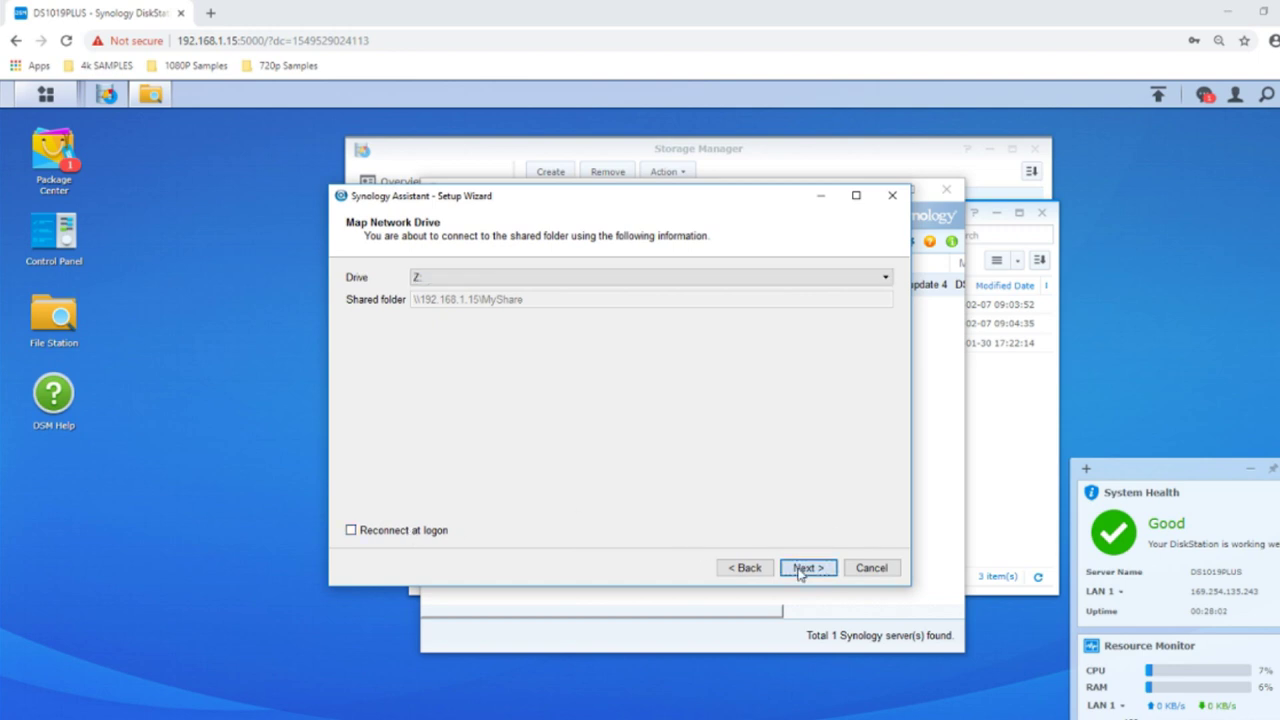
pyautogui.click(350, 536)
pyautogui.click(352, 525)
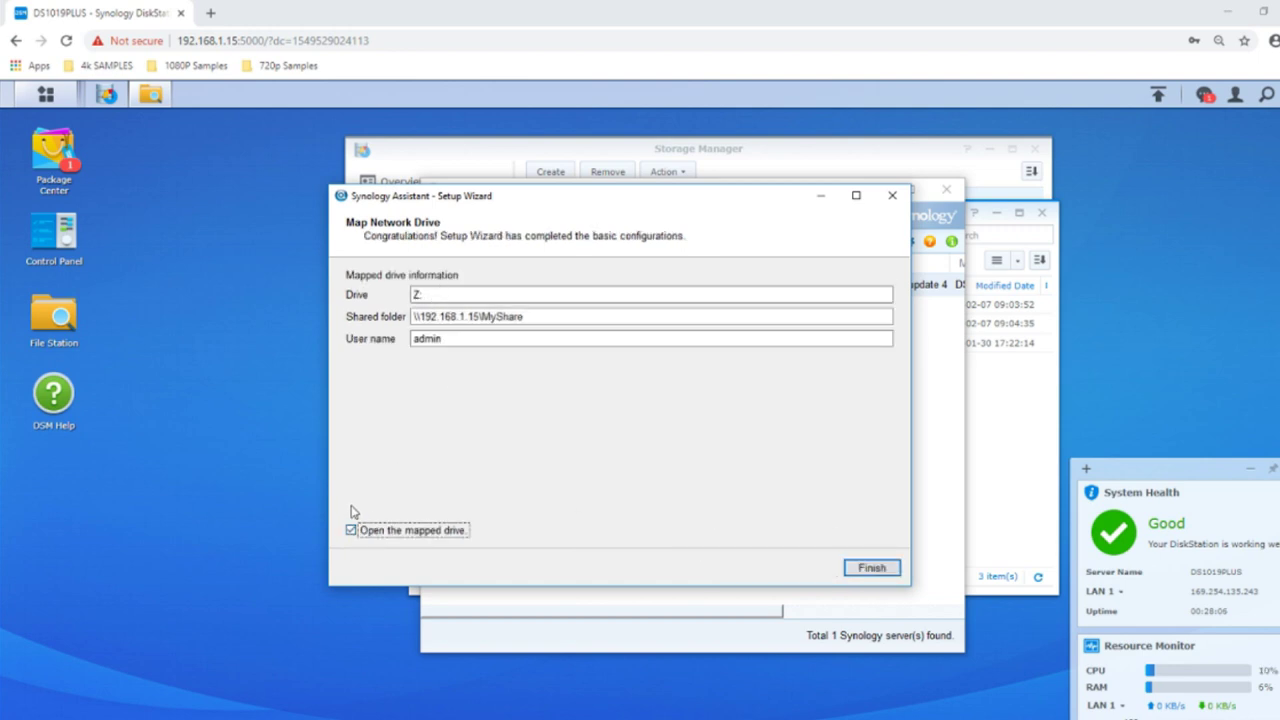
# Finish mapping, open MyShare (Z:) from This PC, and select the Mac Mini vs NAS M4A file.
pyautogui.click(870, 568)
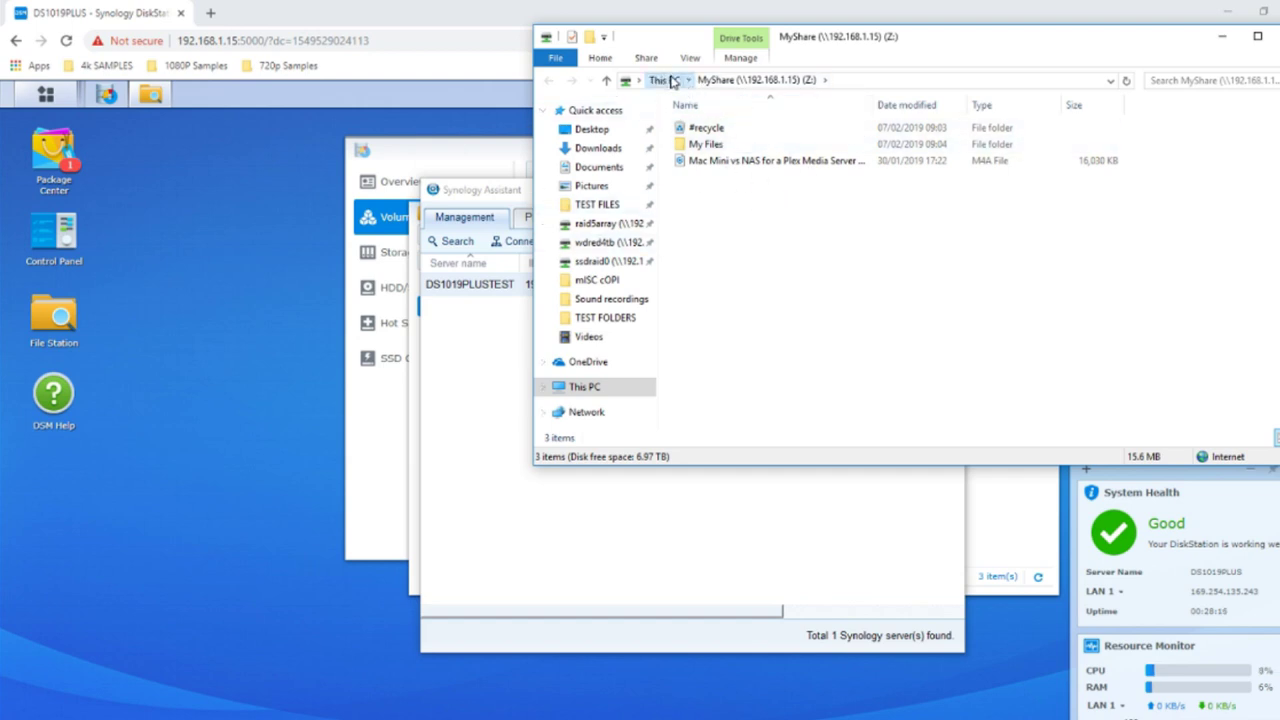
pyautogui.click(663, 79)
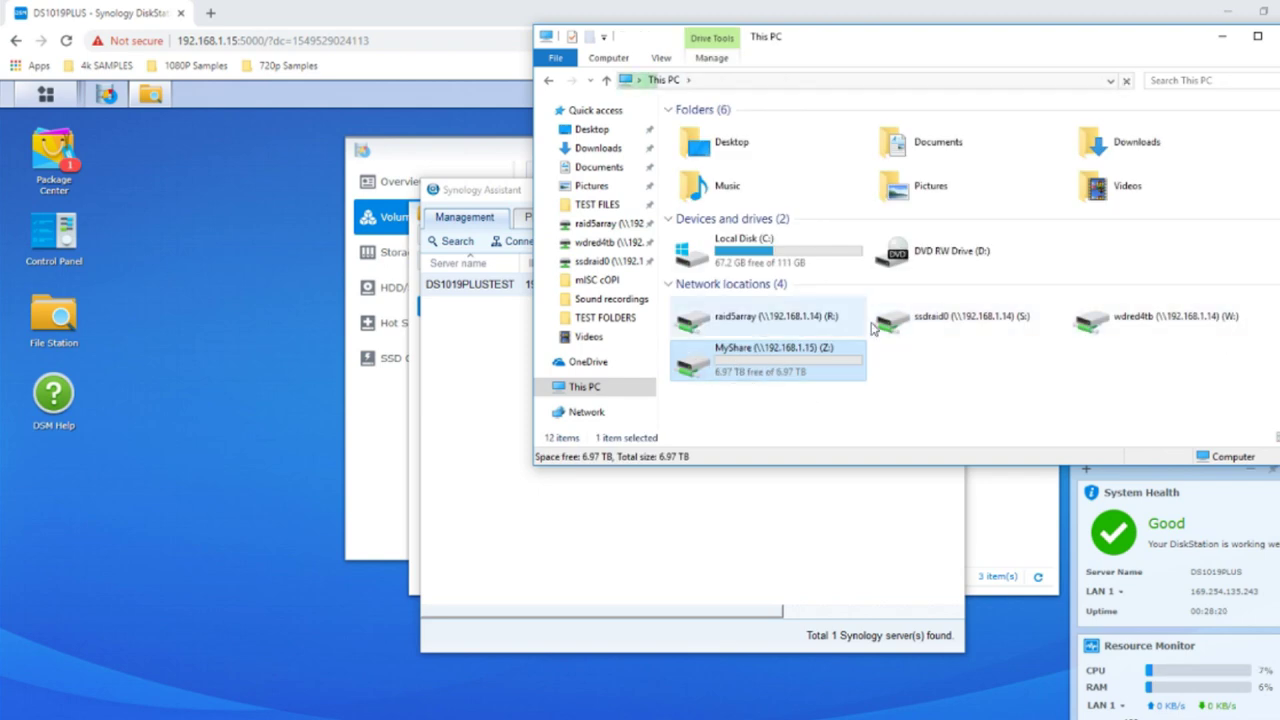
pyautogui.doubleClick(776, 369)
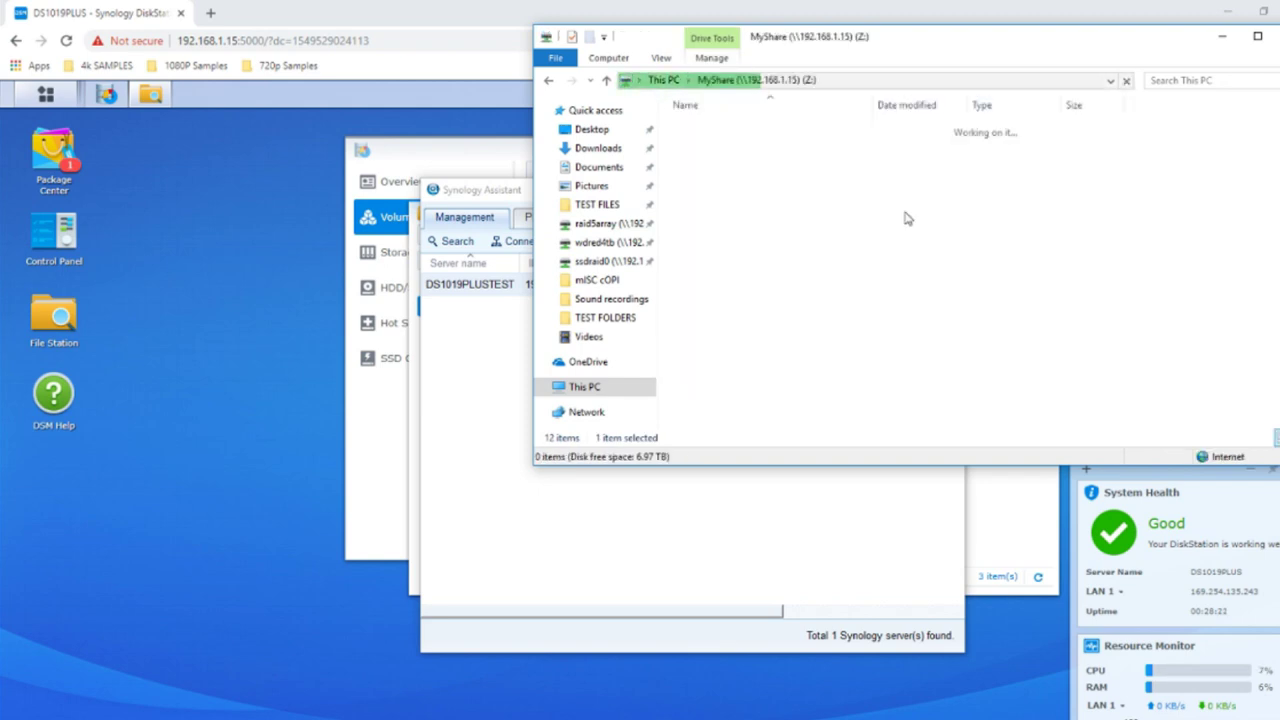
pyautogui.click(766, 162)
# Restore and reposition the File Explorer window, then close it.
pyautogui.moveTo(822, 40); pyautogui.dragTo(874, 29)
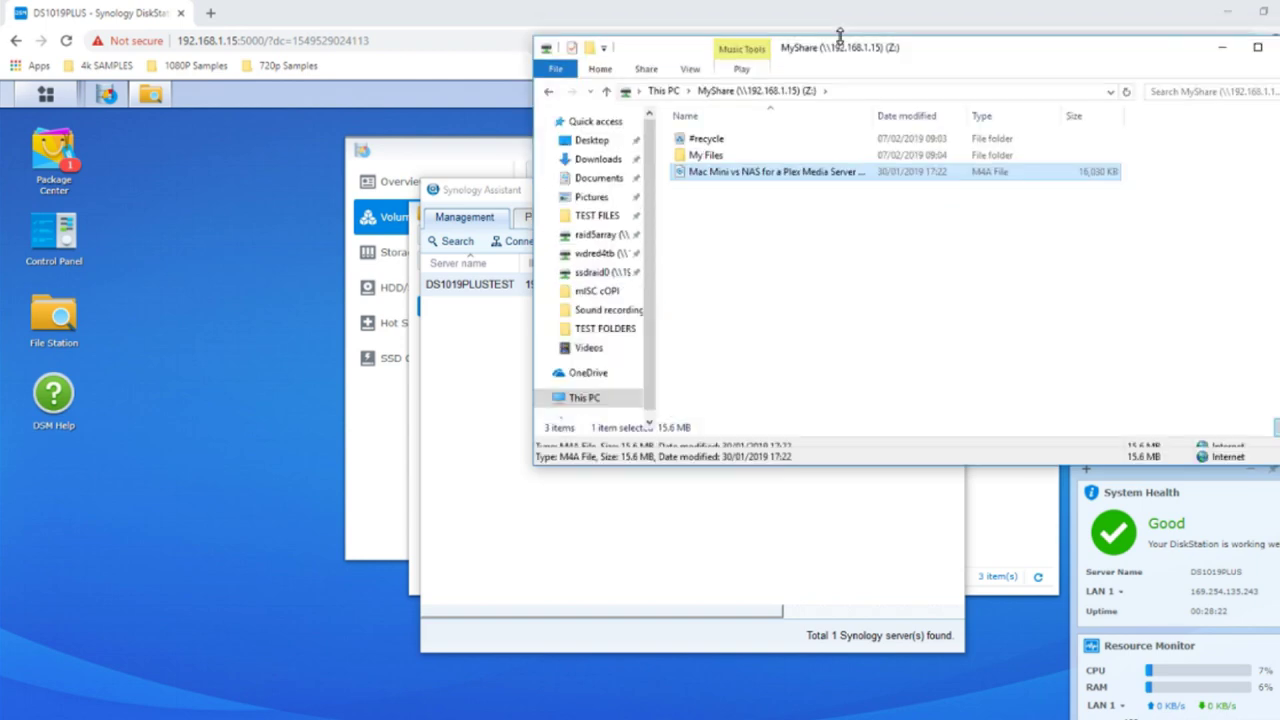
pyautogui.doubleClick(874, 38)
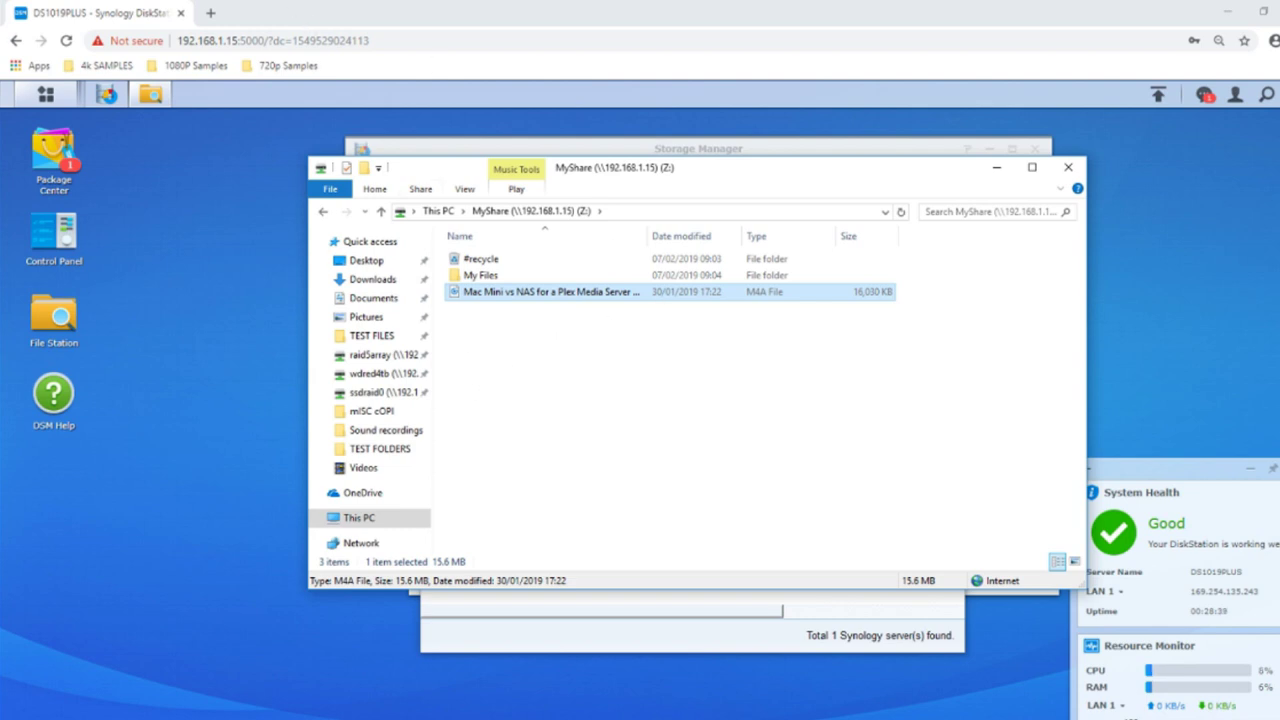
pyautogui.moveTo(754, 175); pyautogui.dragTo(742, 186)
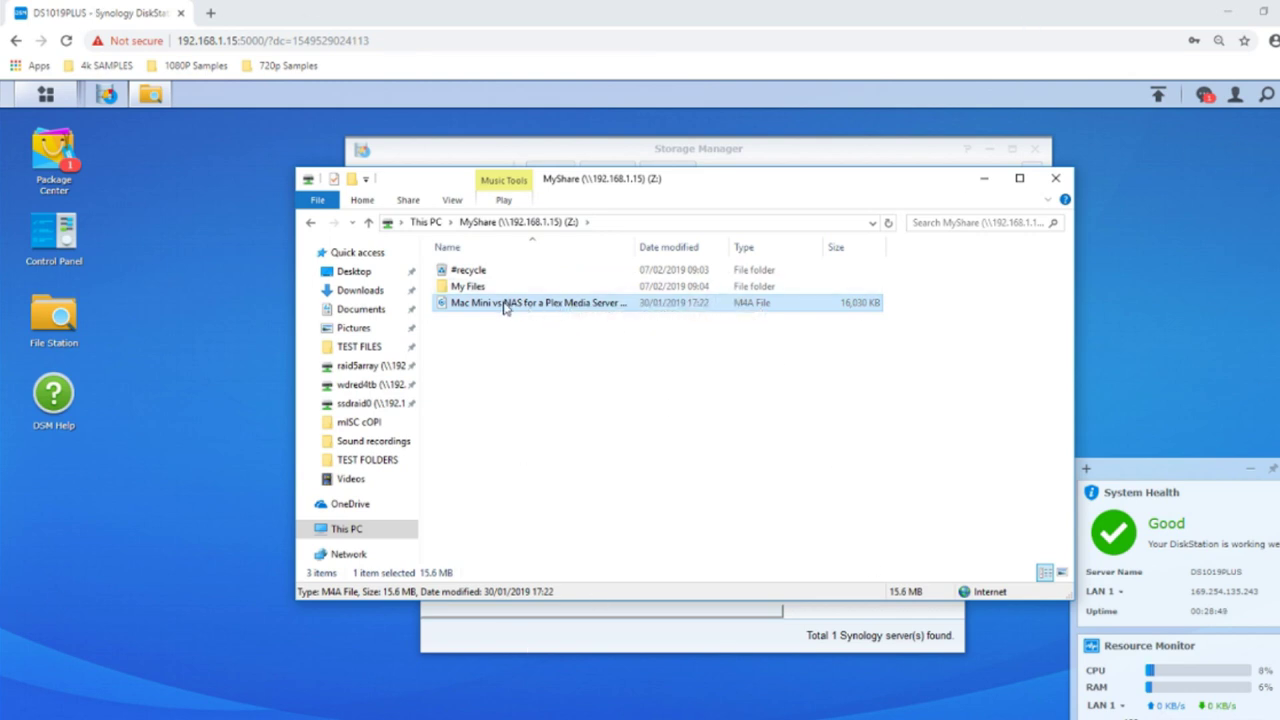
pyautogui.click(1056, 180)
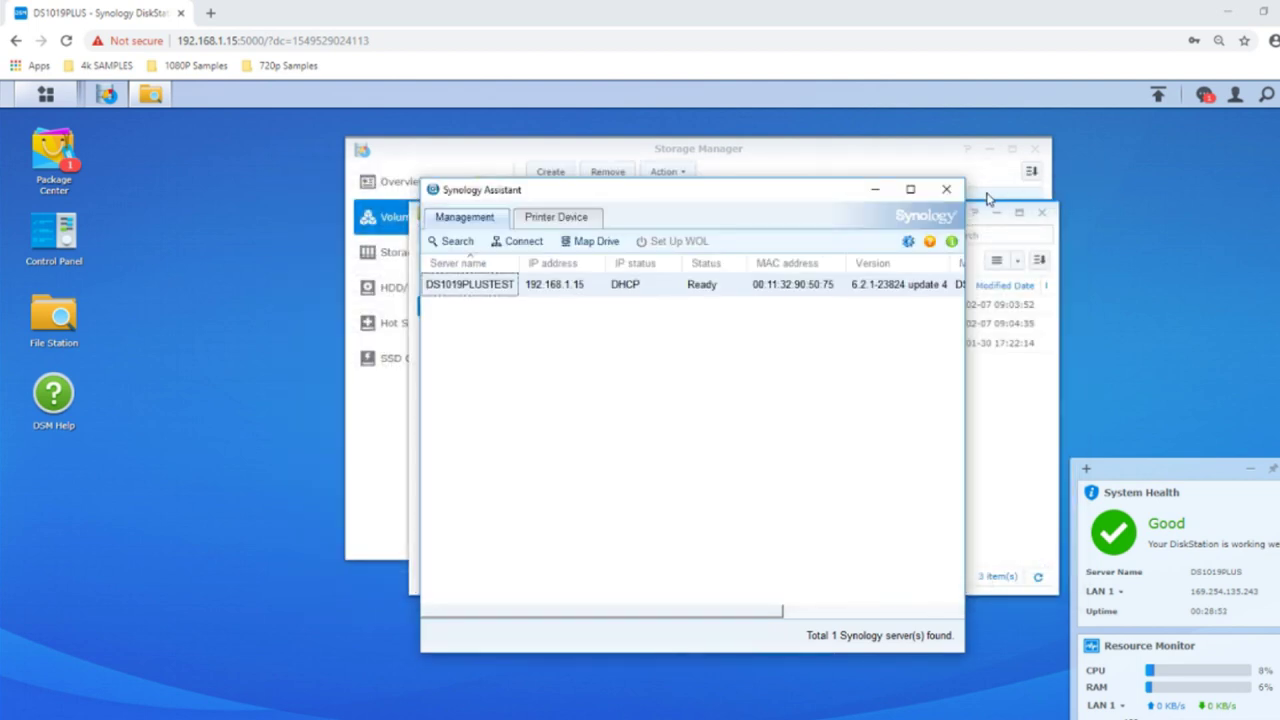